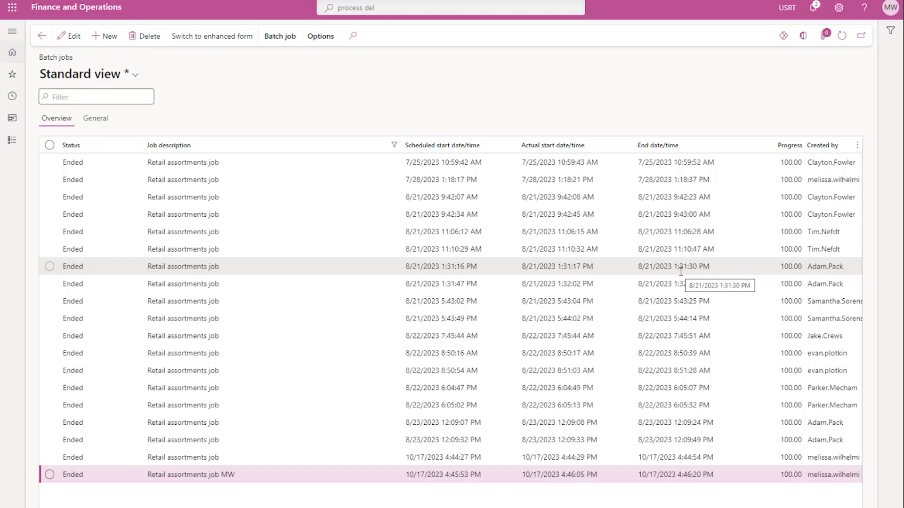
- Go to the list of all stores and open the record for the Denton TX store
left_click(12, 31)
left_click(43, 190)
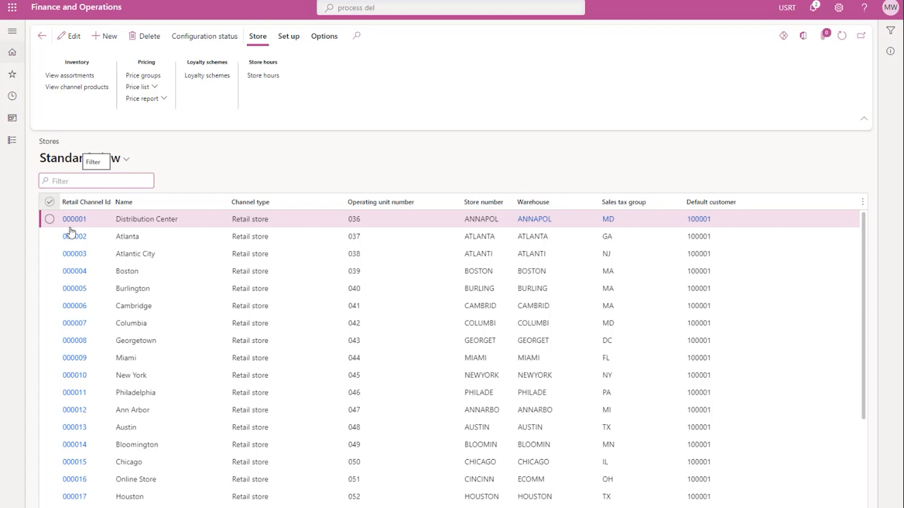
scroll(174, 485, "down", 10)
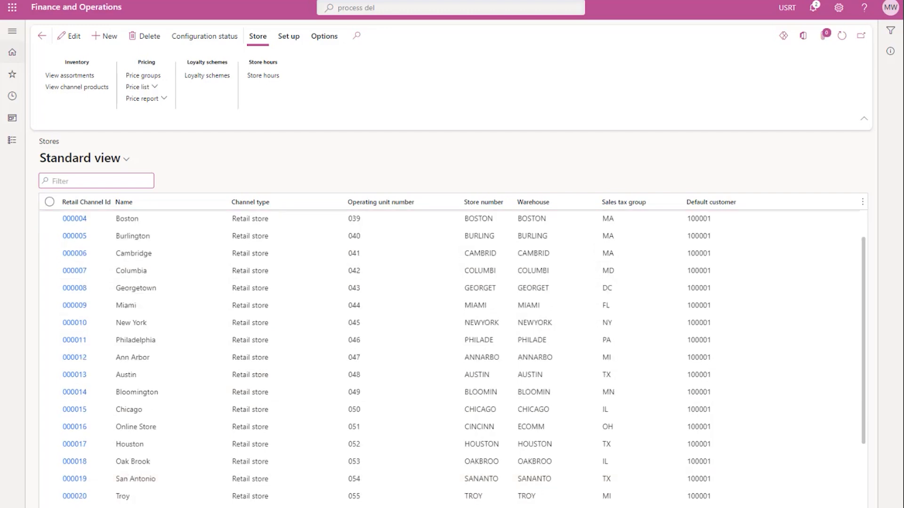
scroll(174, 484, "down", 3)
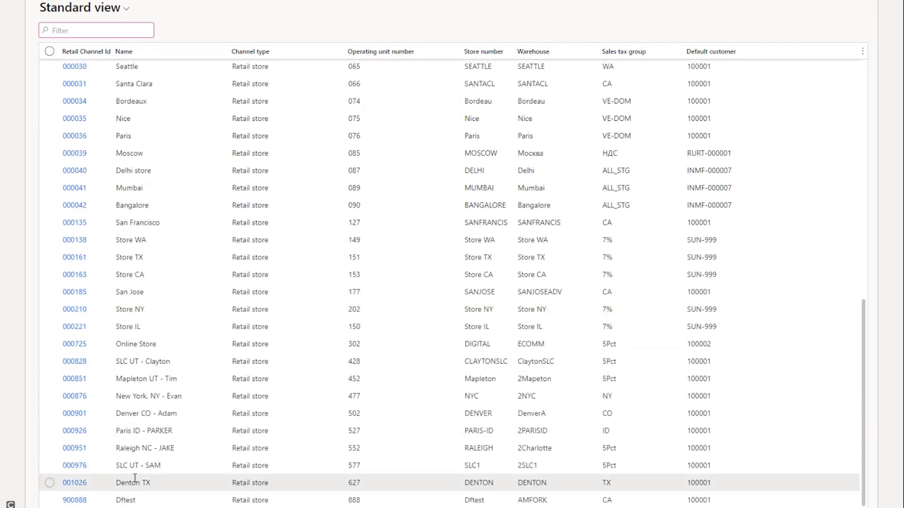
left_click(69, 485)
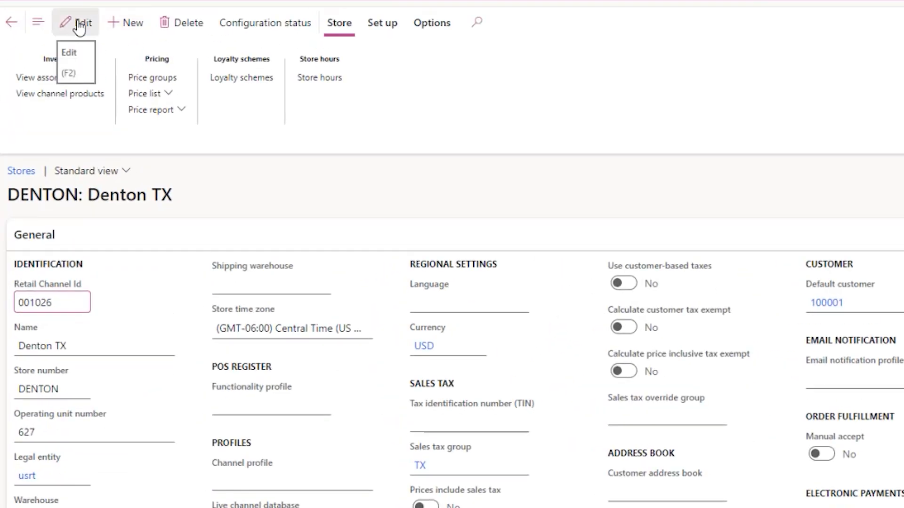
- Put the Denton TX store record into edit mode and expand all of its sections
left_click(79, 27)
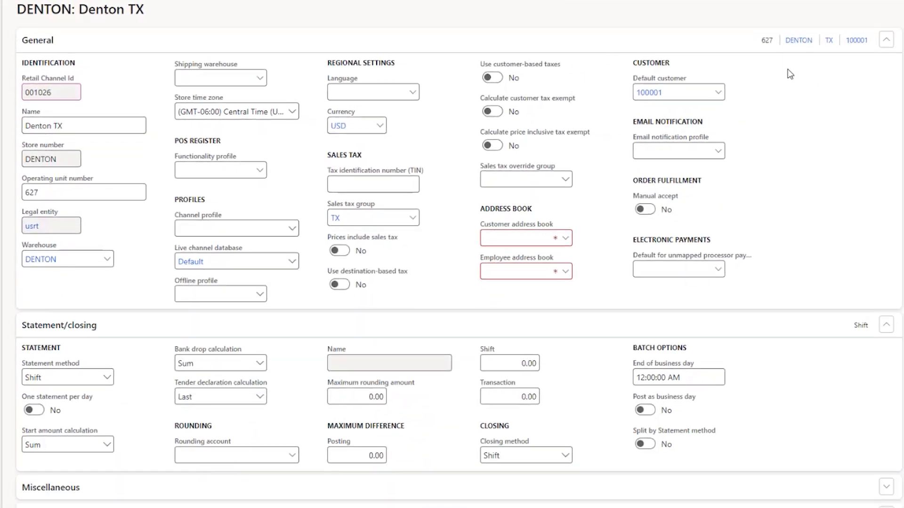
scroll(803, 334, "down", 5)
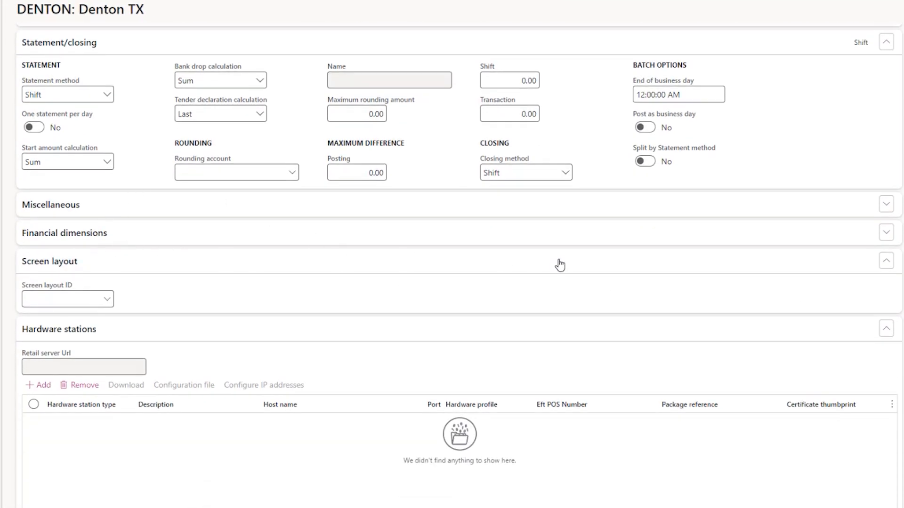
scroll(579, 256, "up", 5)
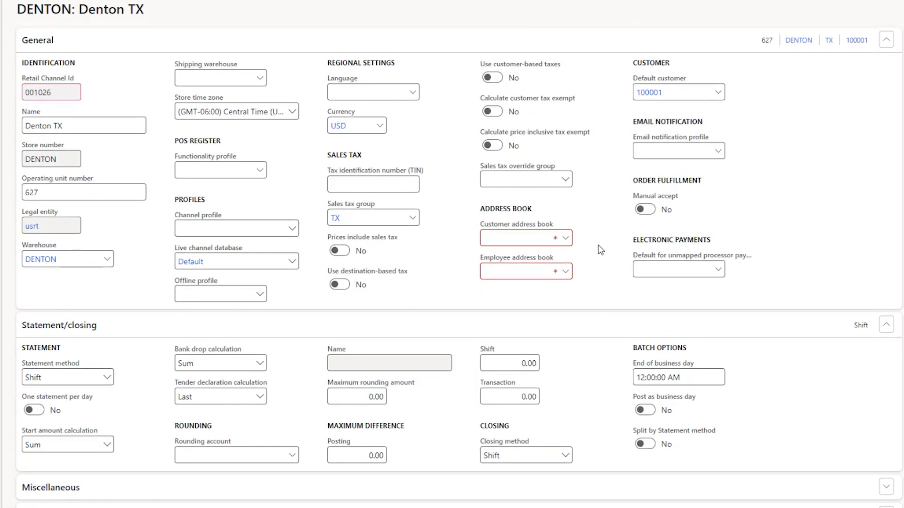
right_click(887, 44)
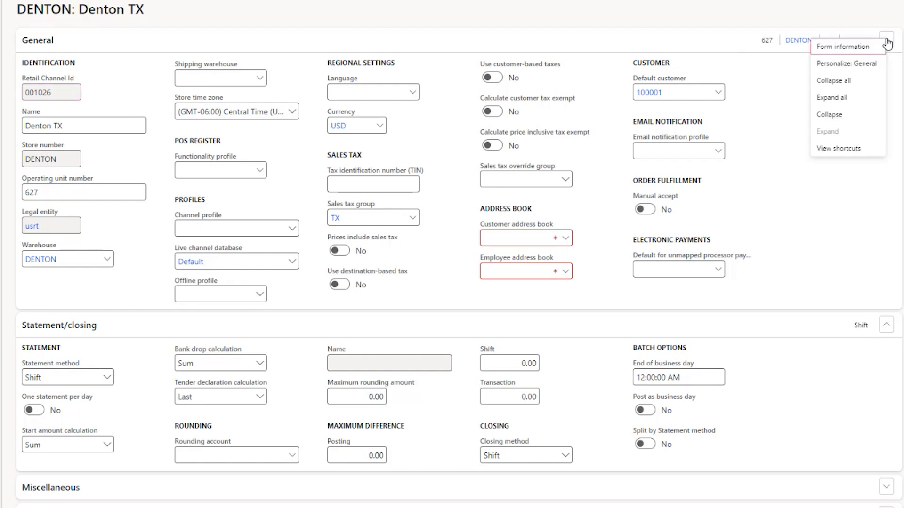
left_click(860, 102)
scroll(715, 204, "down", 10)
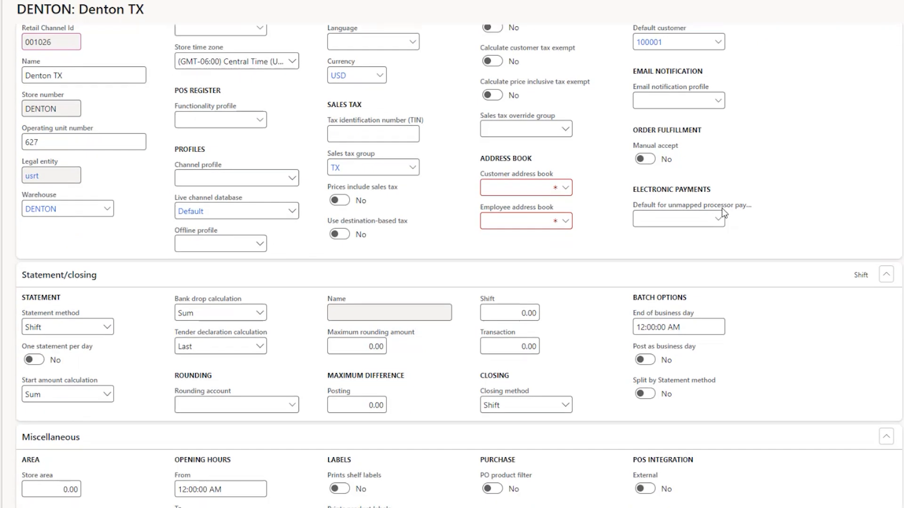
scroll(715, 203, "up", 3)
scroll(715, 203, "up", 10)
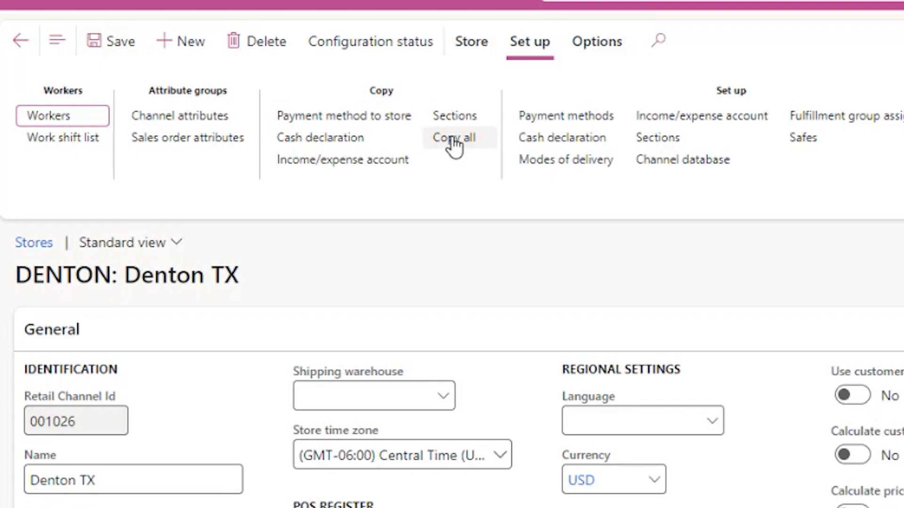
- Copy all store setup from the Houston store to the DENTON store
left_click(453, 139)
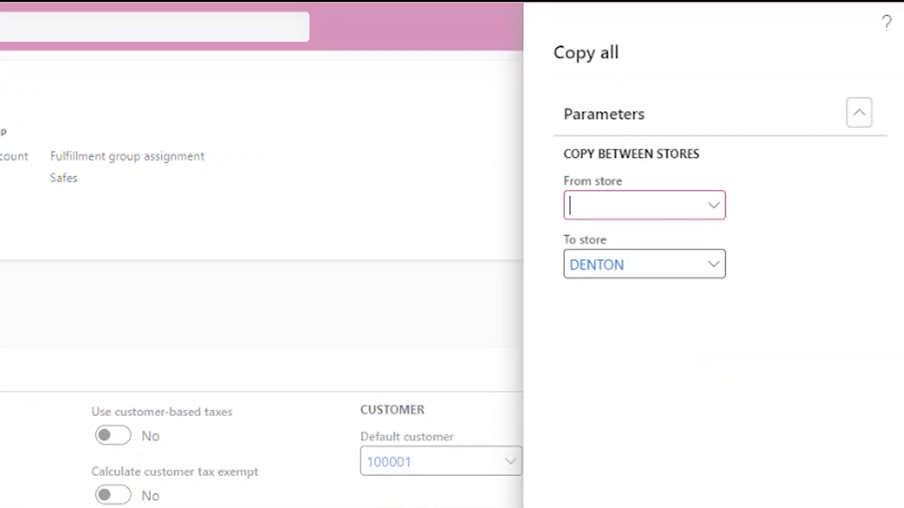
type("hous")
left_click(625, 276)
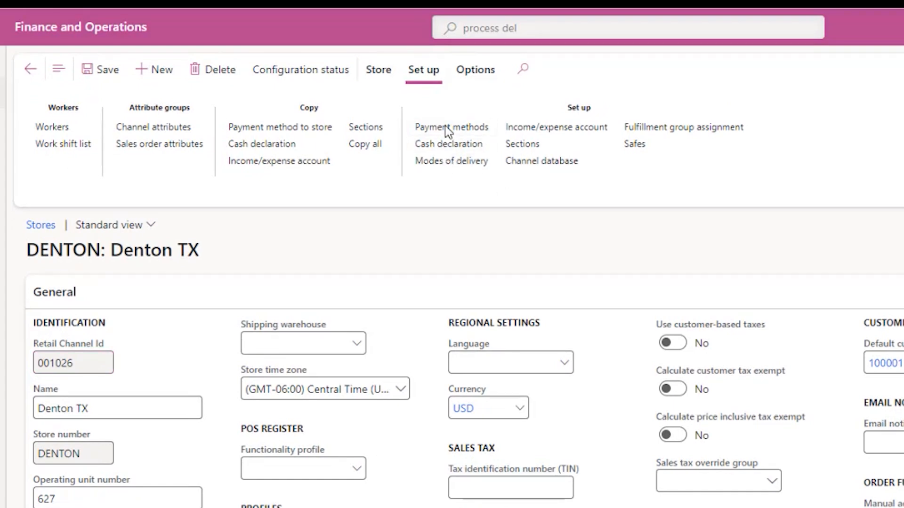
- Check the Denton store's payment methods and its cash declaration denominations
left_click(446, 128)
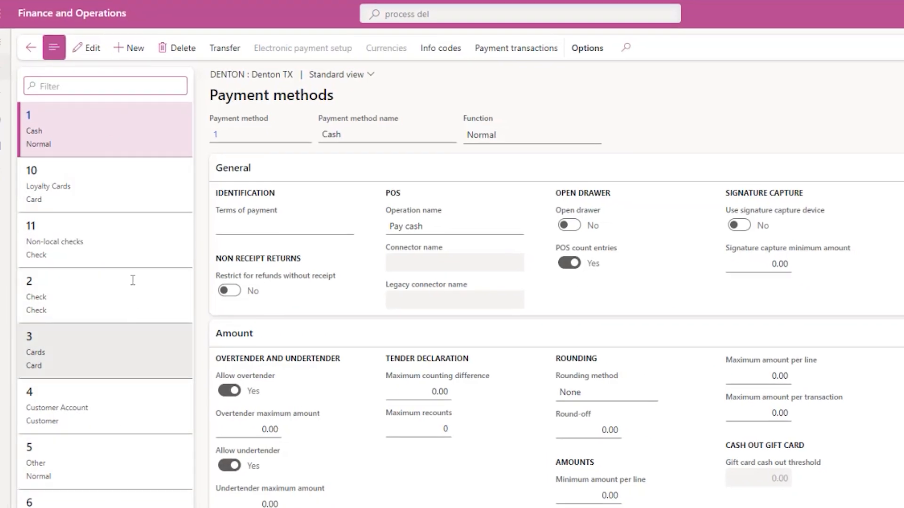
left_click(32, 50)
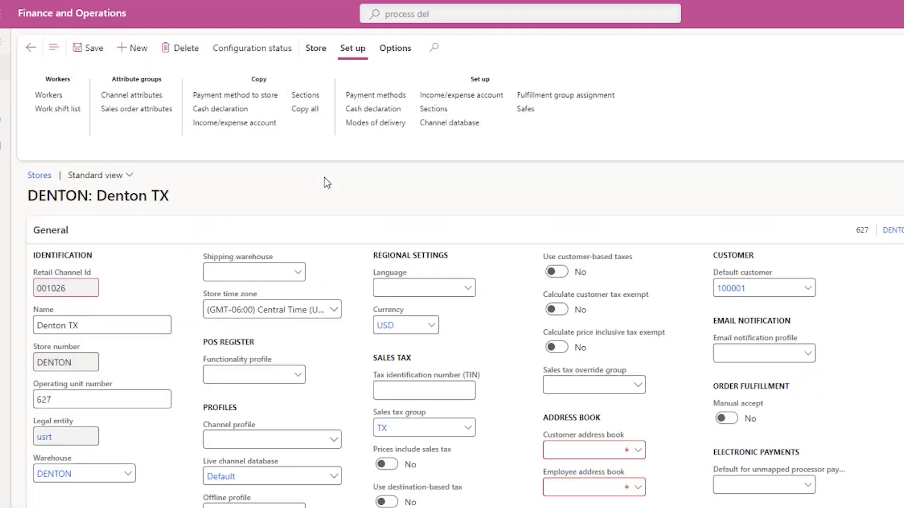
left_click(379, 113)
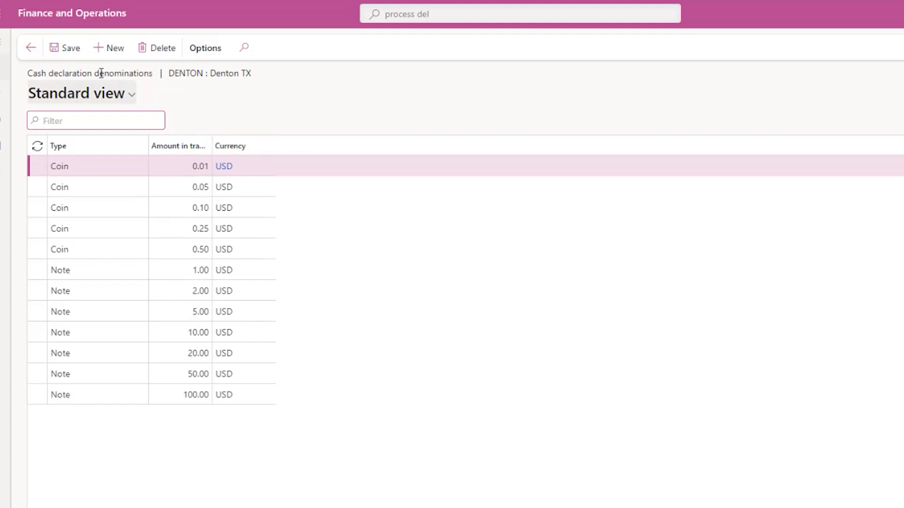
left_click(32, 49)
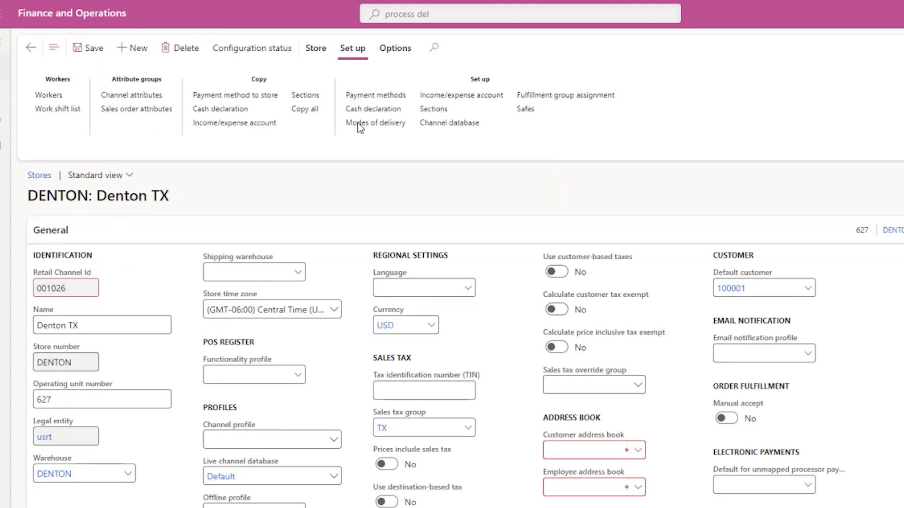
- Check the Denton store's income/expense accounts, including the posting details of the Income account
left_click(438, 99)
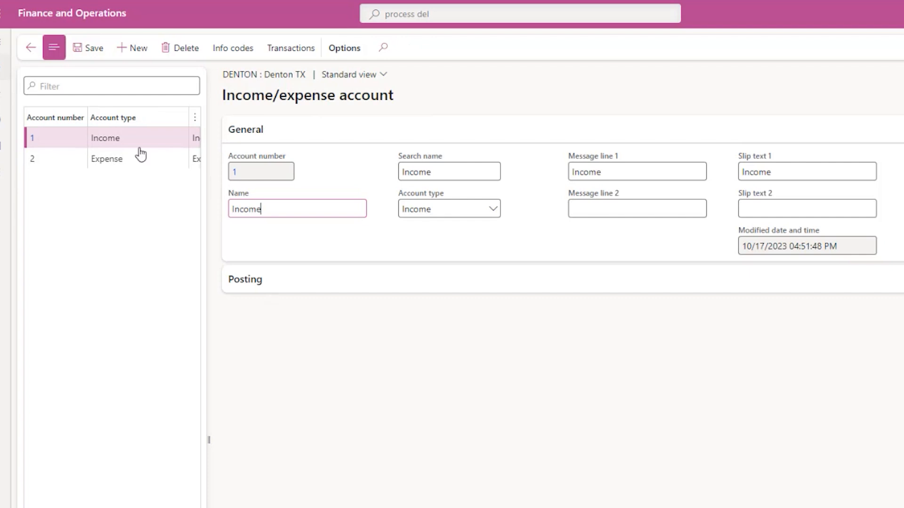
left_click(258, 290)
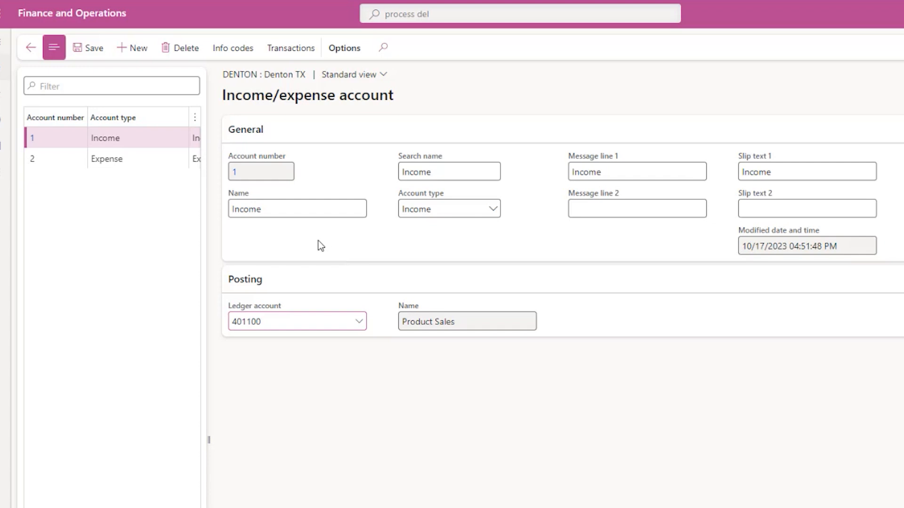
left_click(147, 140)
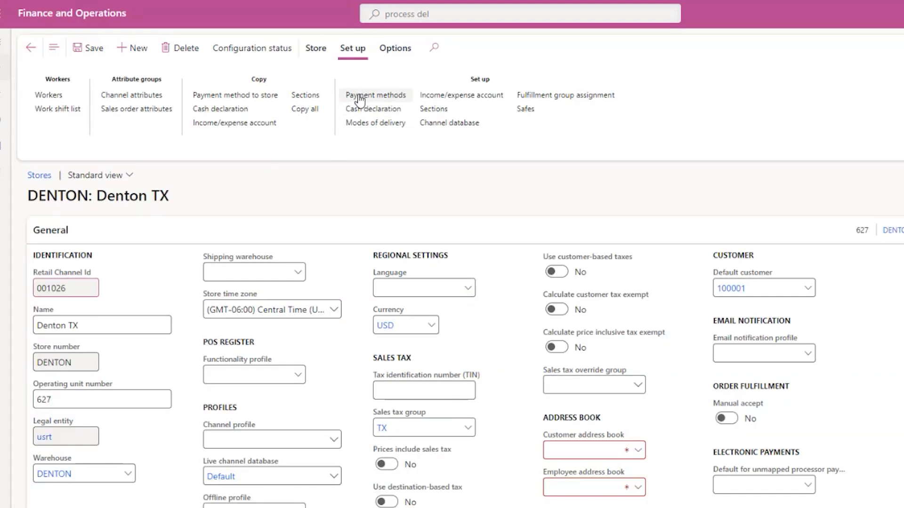
- Examine the posting accounts of the Cash payment method for the Denton store
left_click(360, 99)
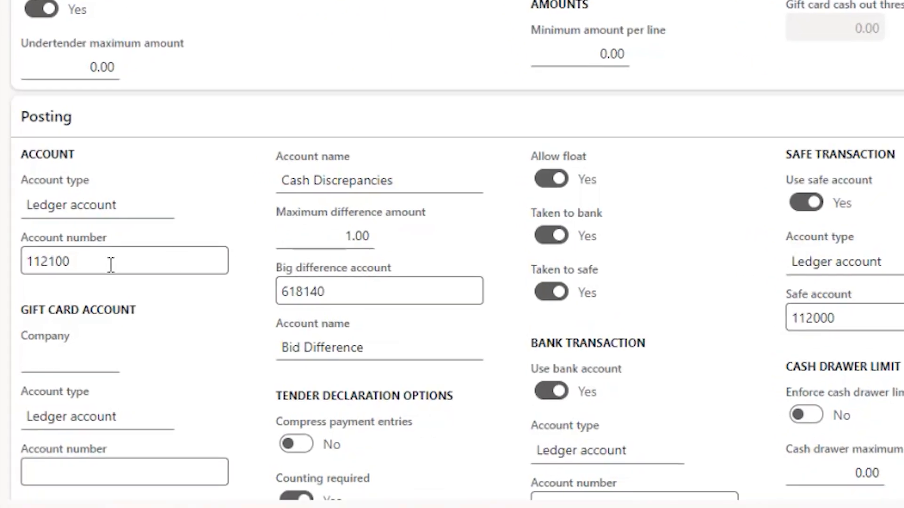
mouse_move(89, 266)
mouse_move(101, 250)
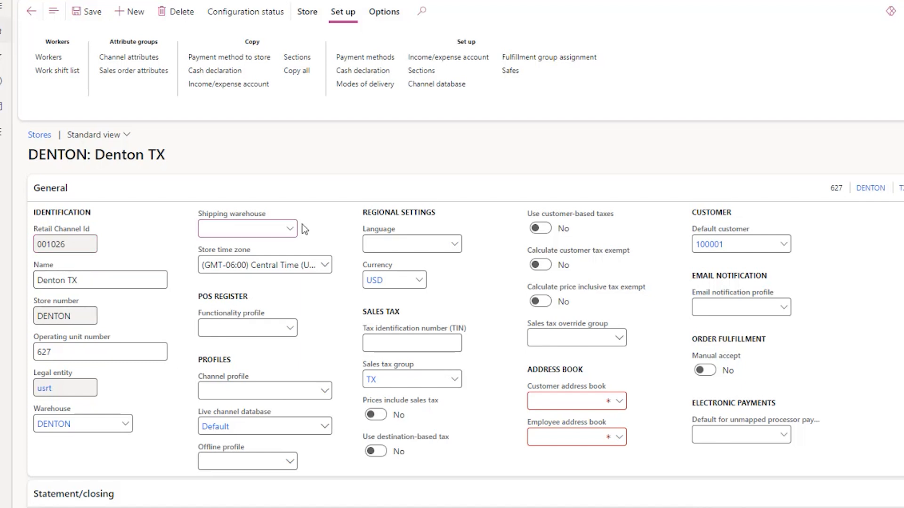
- Set the Denton store's shipping warehouse to DENTON
left_click(288, 229)
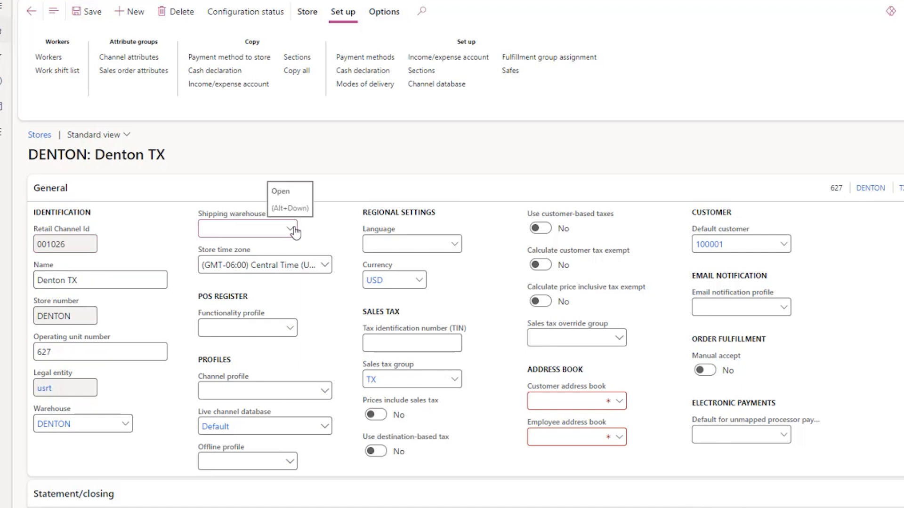
left_click(291, 229)
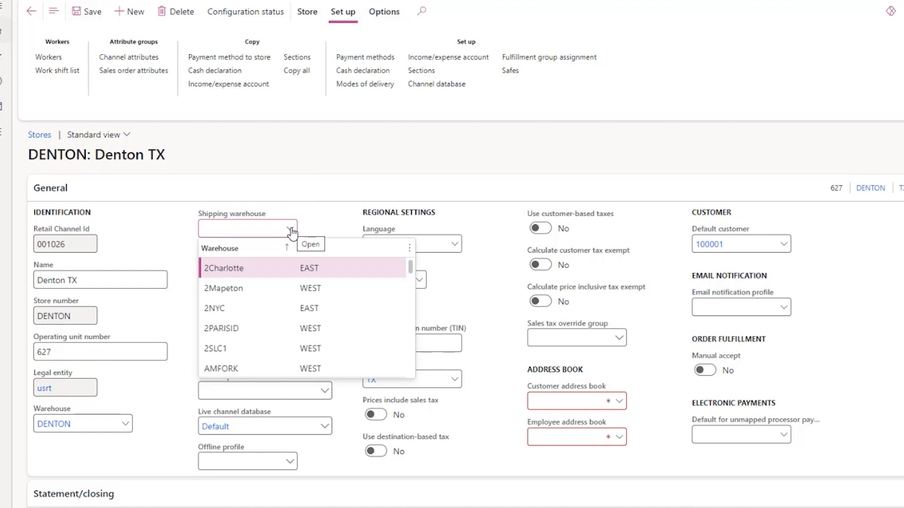
type("den")
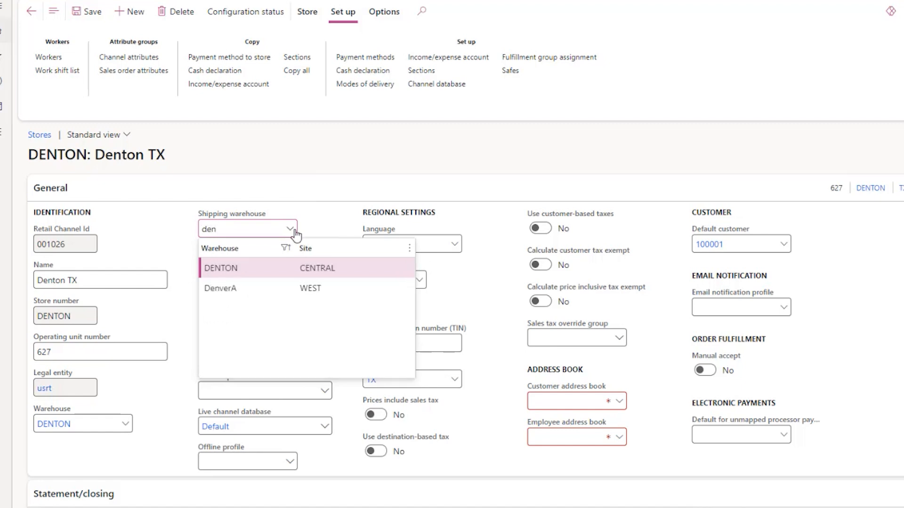
left_click(272, 261)
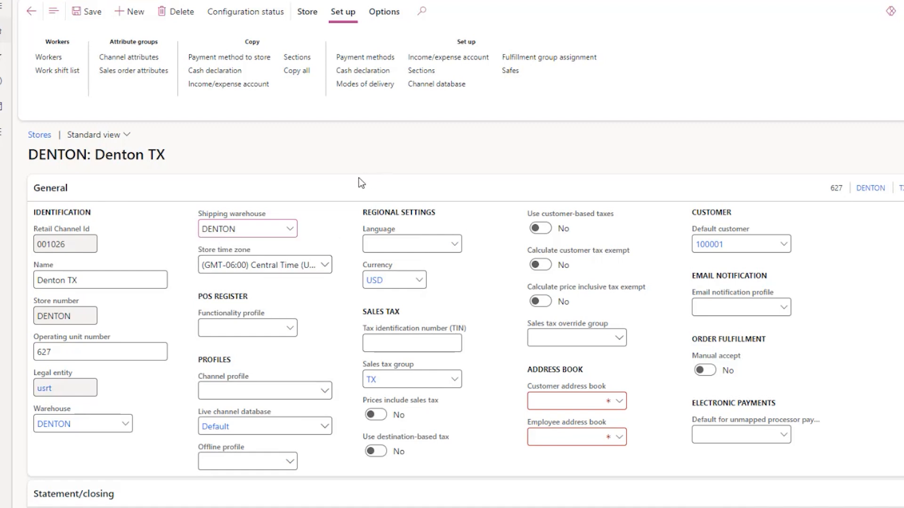
- Keep the store's Central Time zone and set its POS functionality profile to MelTest
left_click(325, 264)
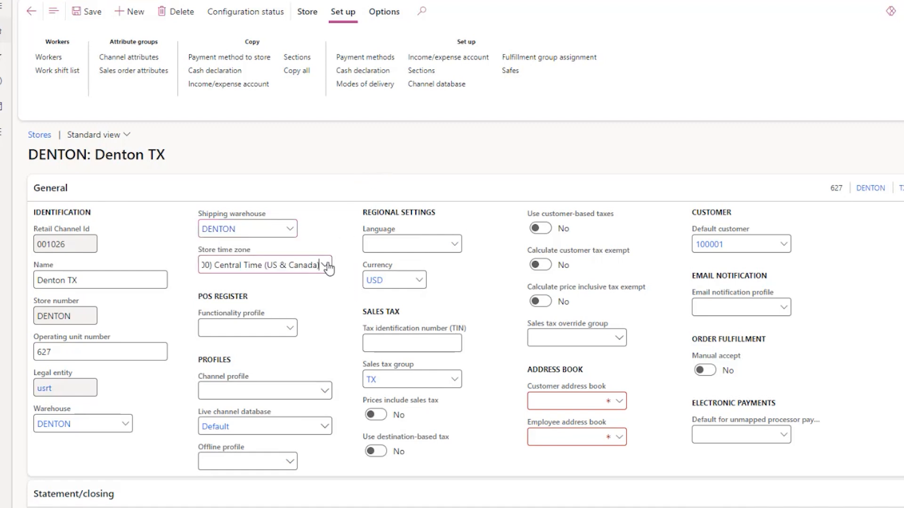
left_click(346, 237)
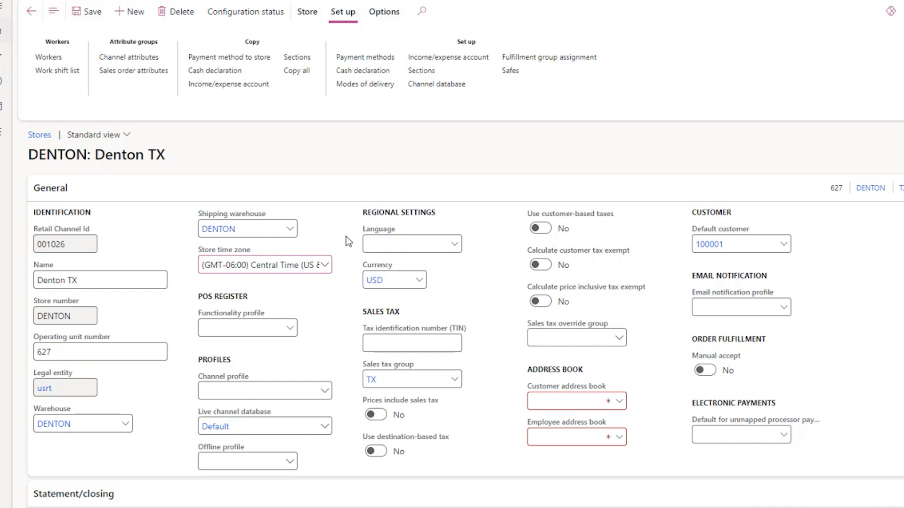
left_click(245, 325)
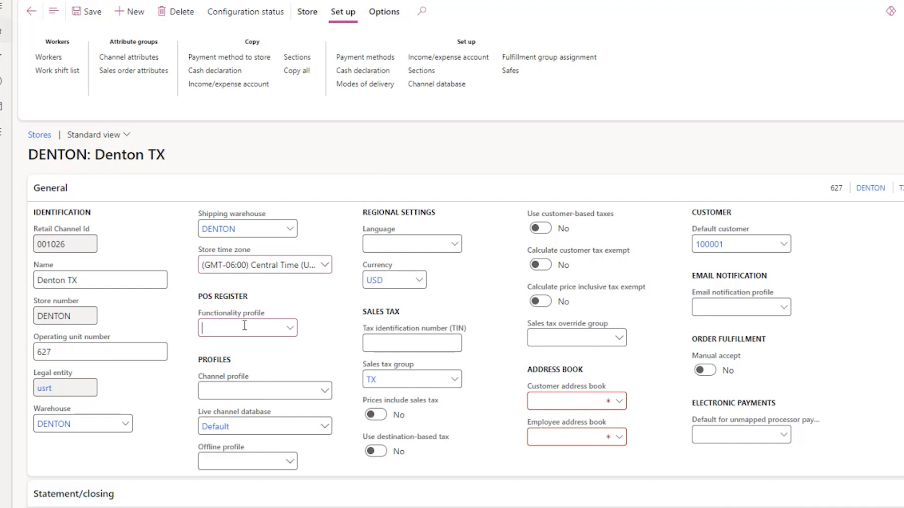
left_click(291, 329)
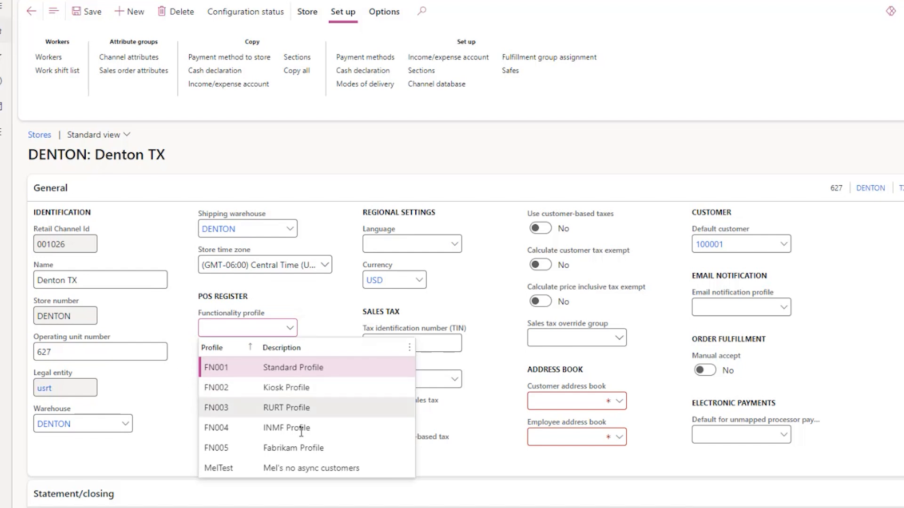
left_click(222, 469)
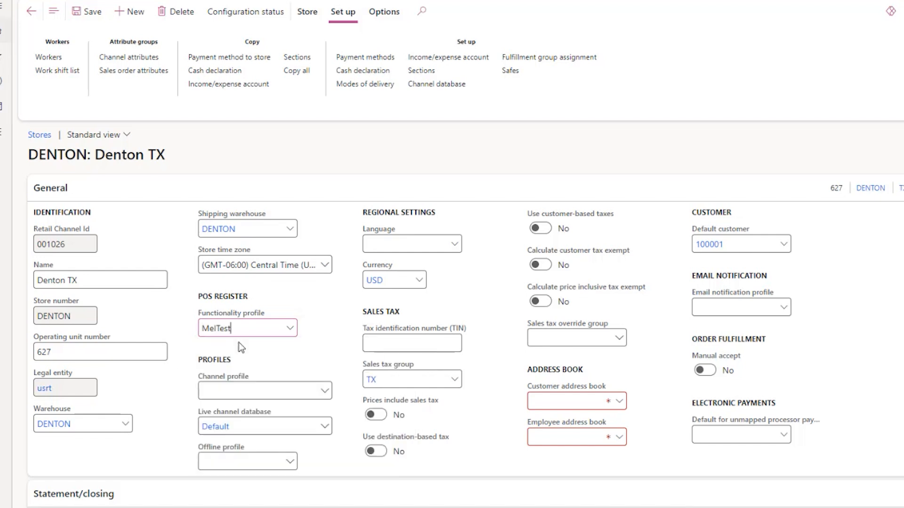
- Open the details of the assigned functionality profile and examine its general, function and amount settings
right_click(291, 328)
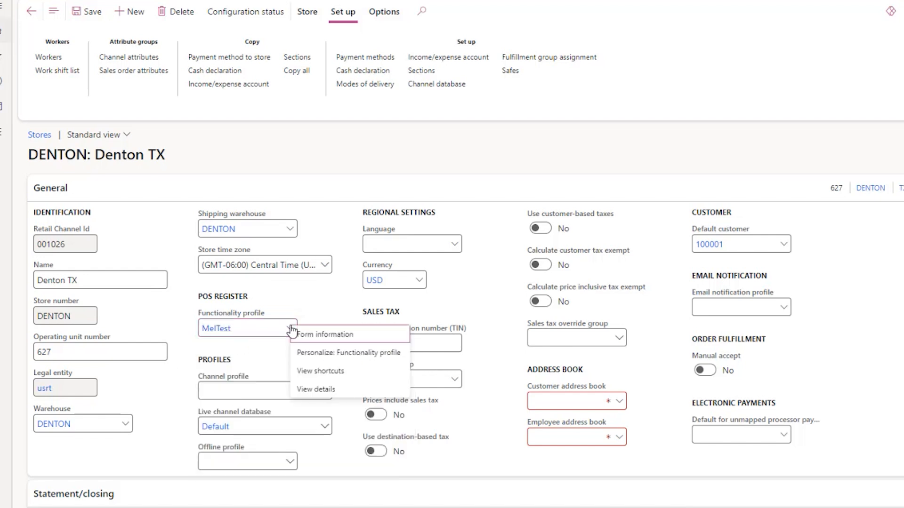
left_click(315, 392)
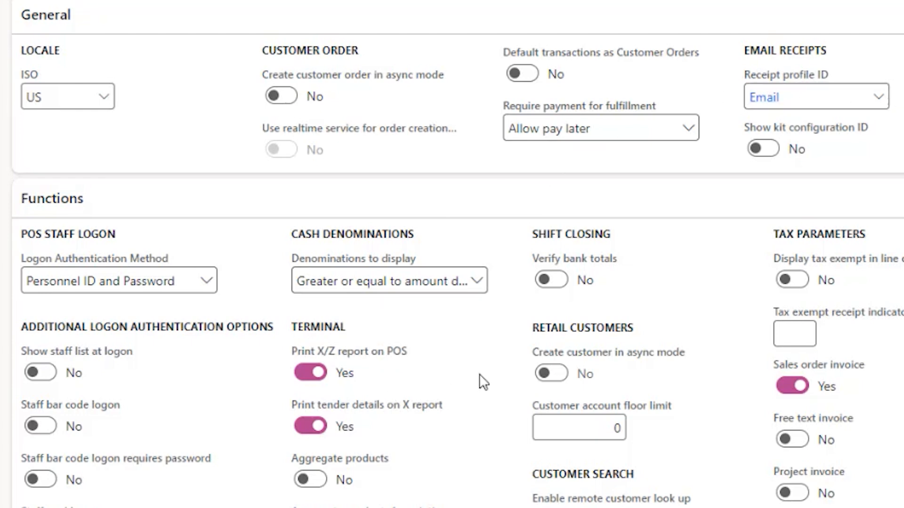
scroll(476, 471, "down", 8)
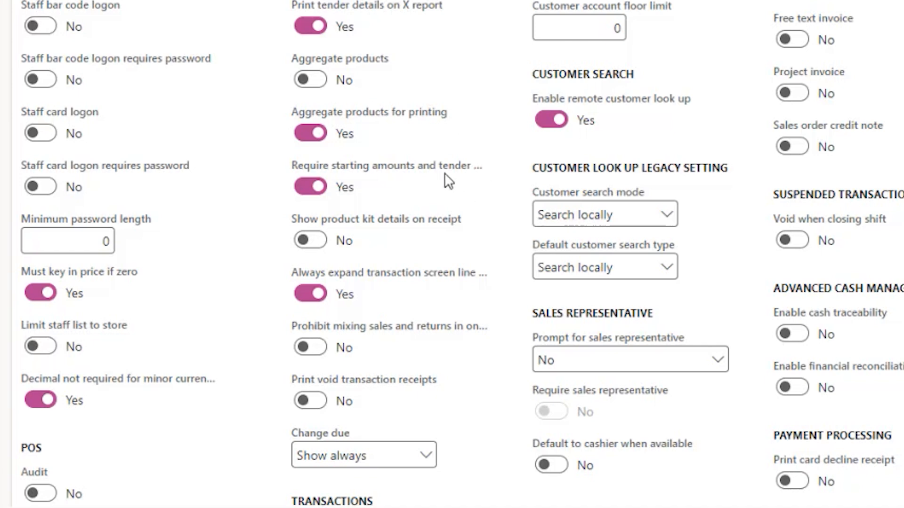
scroll(452, 255, "down", 5)
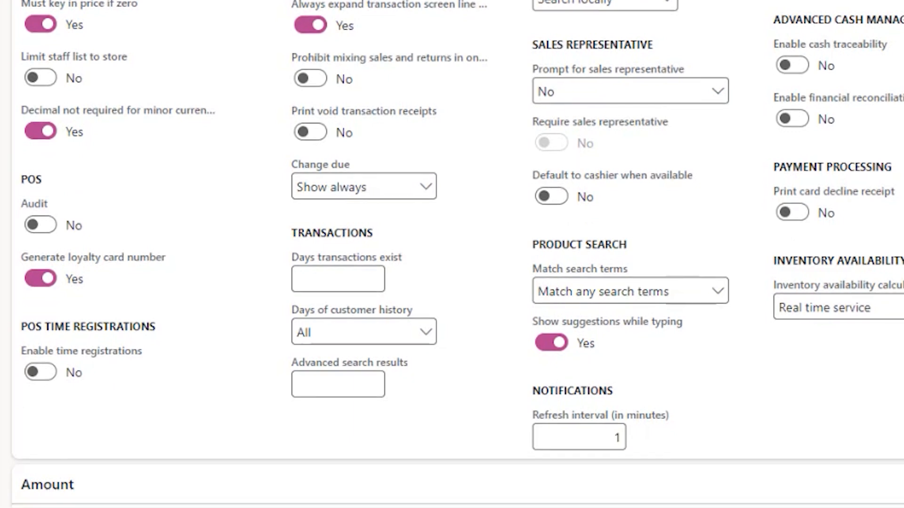
scroll(452, 254, "down", 2)
scroll(452, 254, "up", 2)
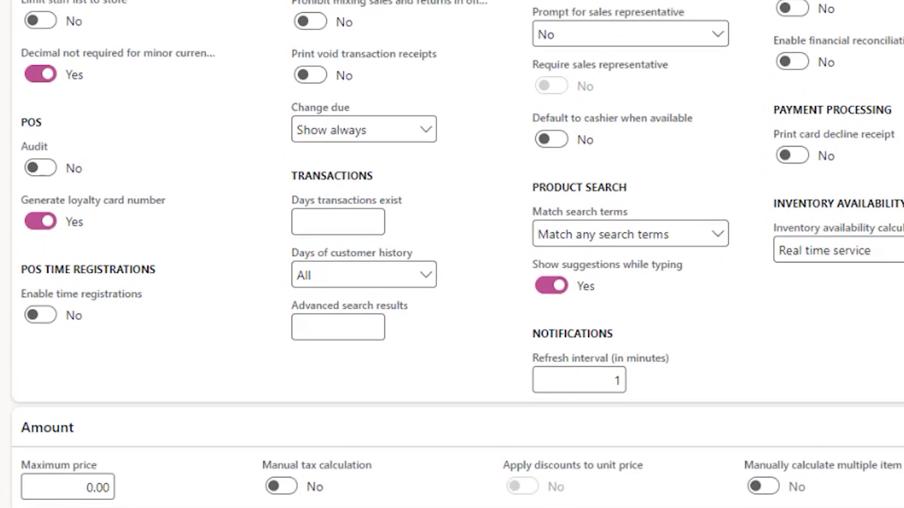
- Examine the functionality profile's remaining cash management, product search, inventory availability, amount and info code settings
scroll(452, 255, "up", 2)
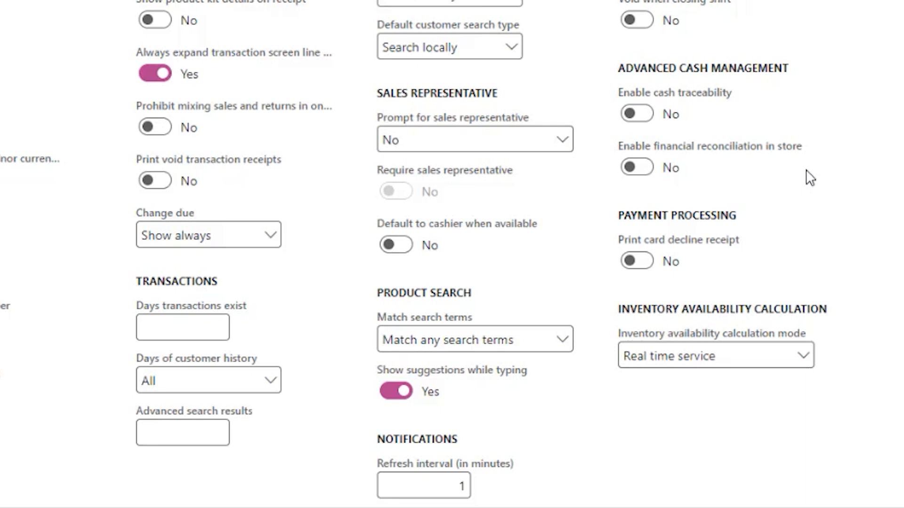
scroll(809, 177, "down", 8)
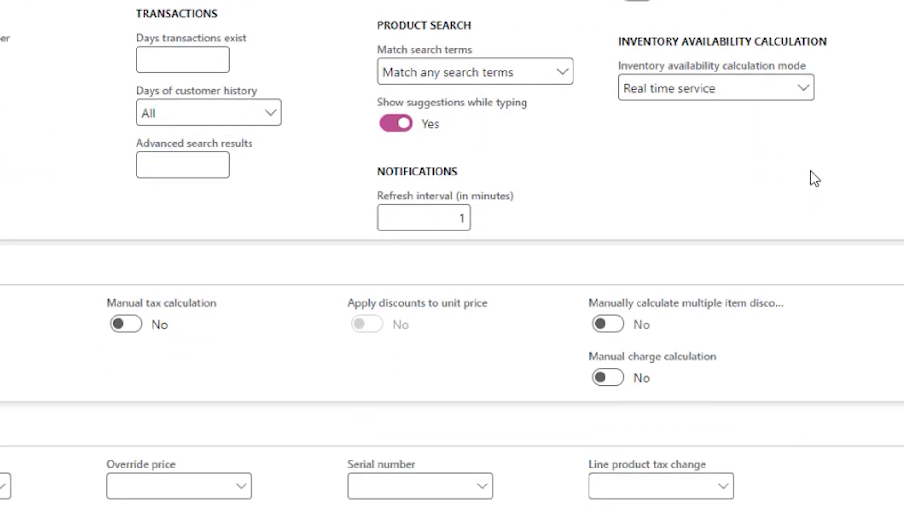
scroll(857, 221, "down", 4)
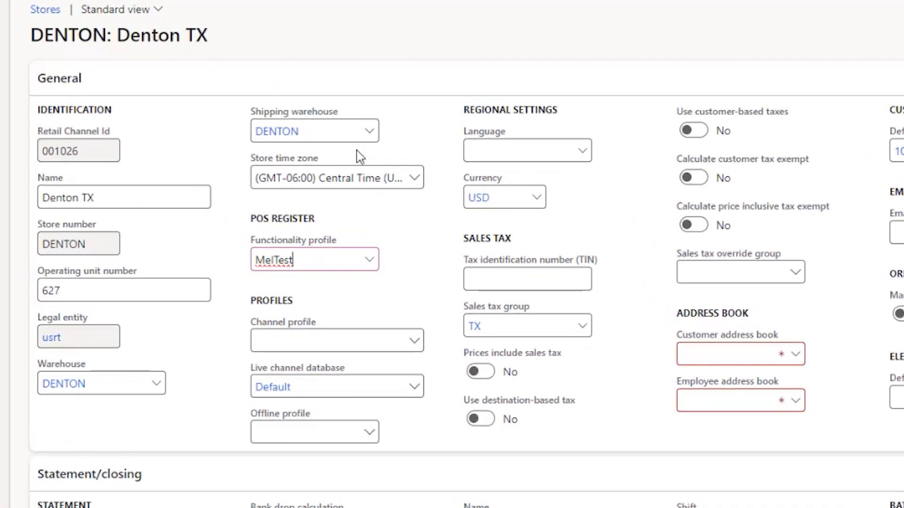
- Set the Denton store's channel profile to Default and its offline profile to AX7
left_click(324, 344)
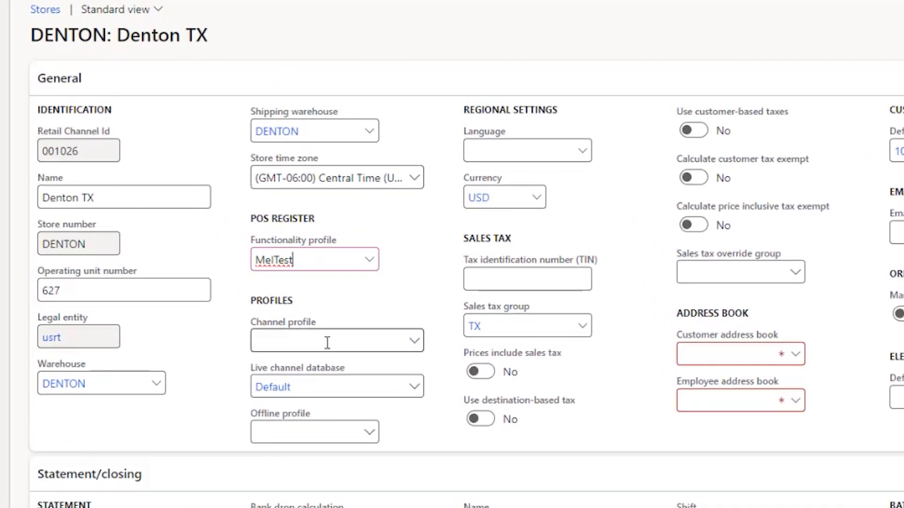
left_click(415, 342)
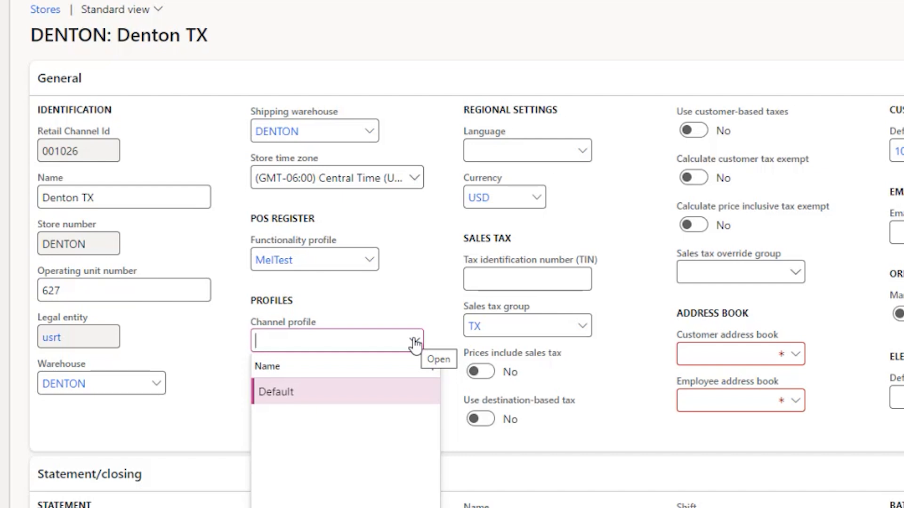
left_click(292, 394)
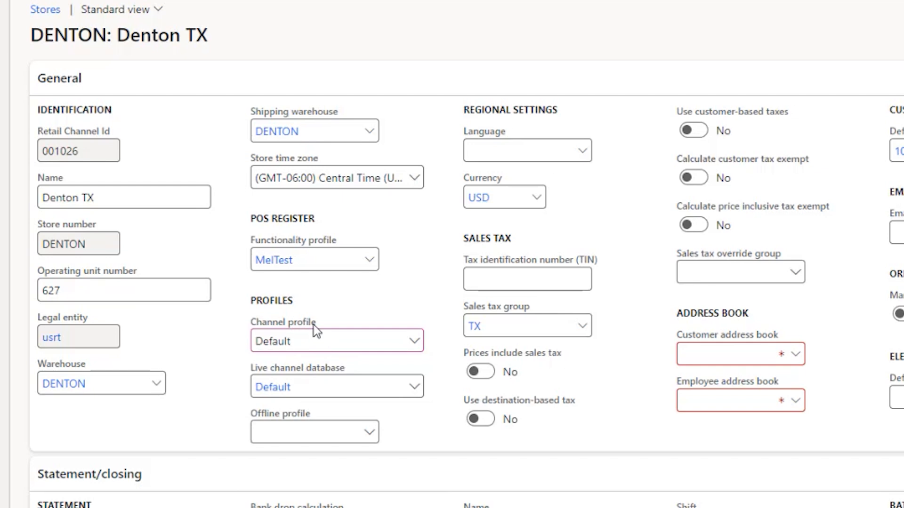
mouse_move(313, 325)
left_click(369, 434)
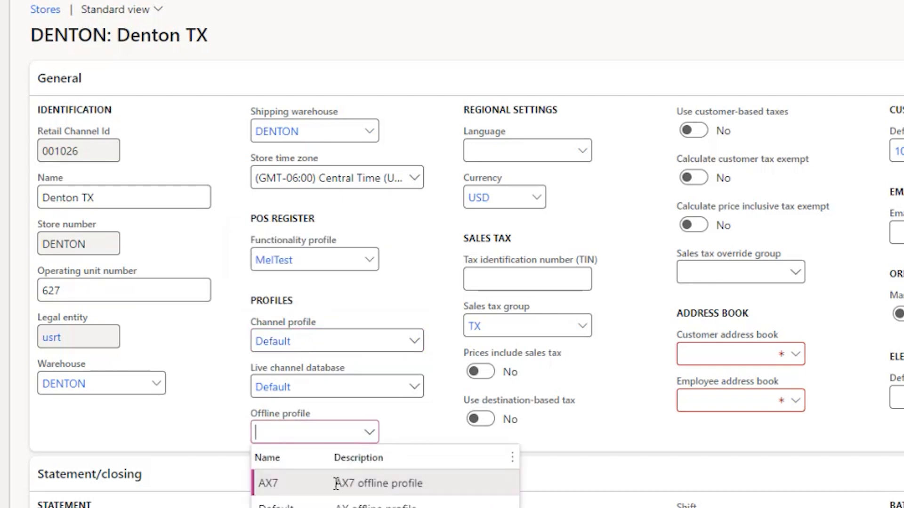
left_click(279, 481)
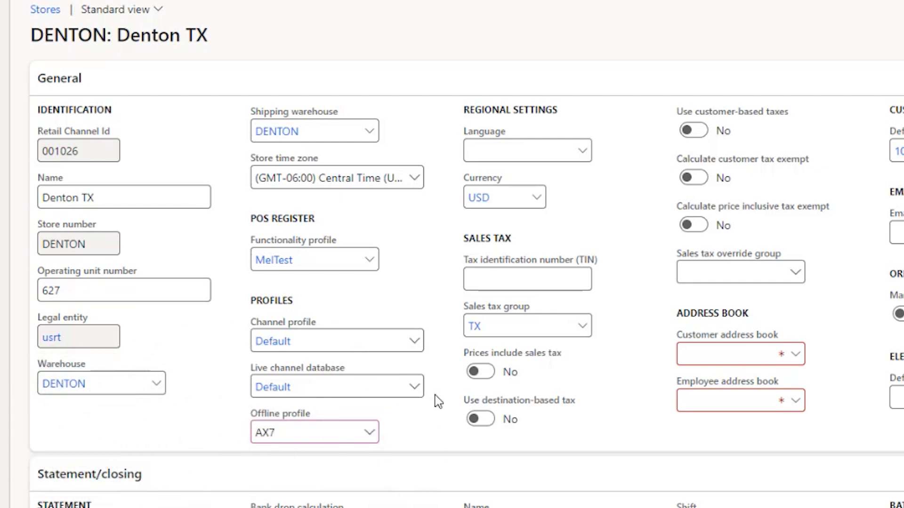
- Set the store's language to en-us and its sales tax override group to Default
left_click(528, 149)
type("en-us")
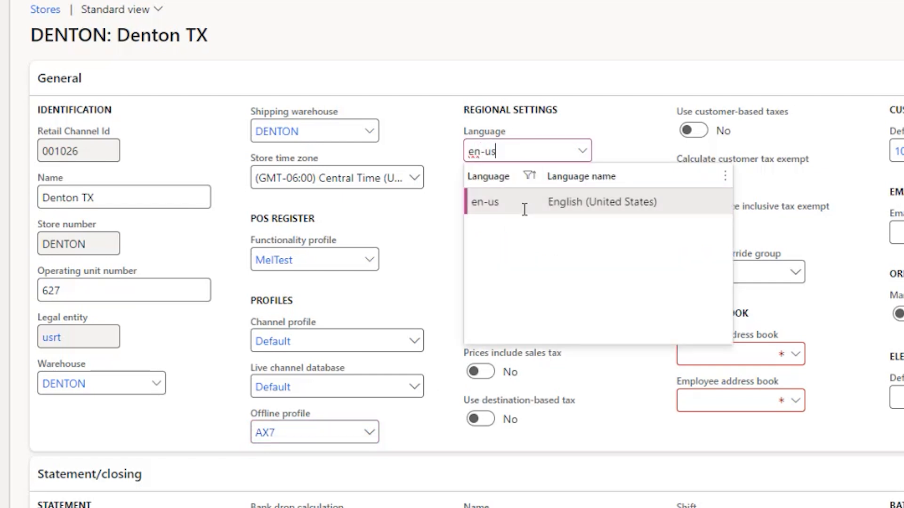
left_click(524, 209)
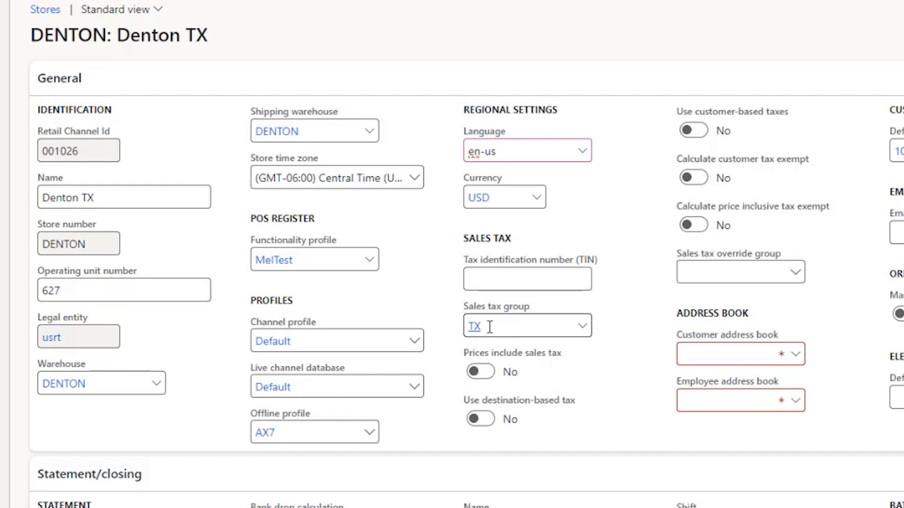
mouse_move(599, 357)
mouse_move(513, 371)
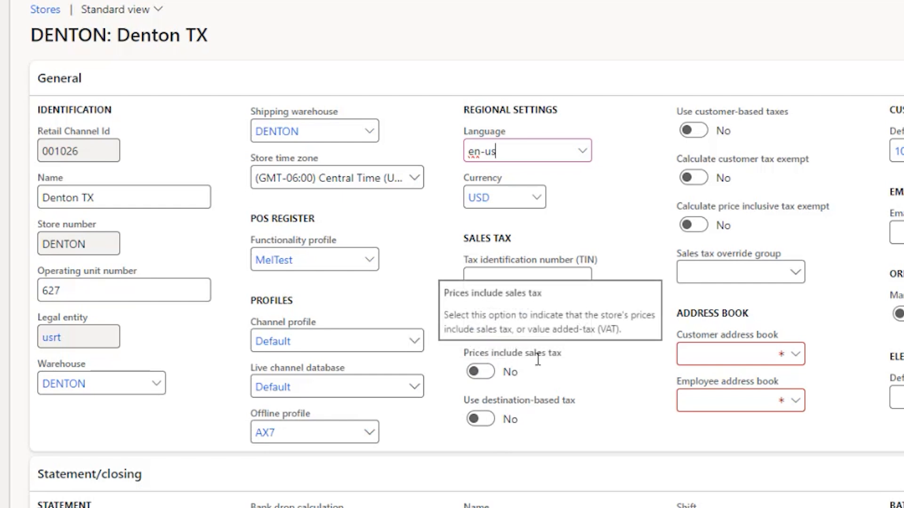
left_click(799, 273)
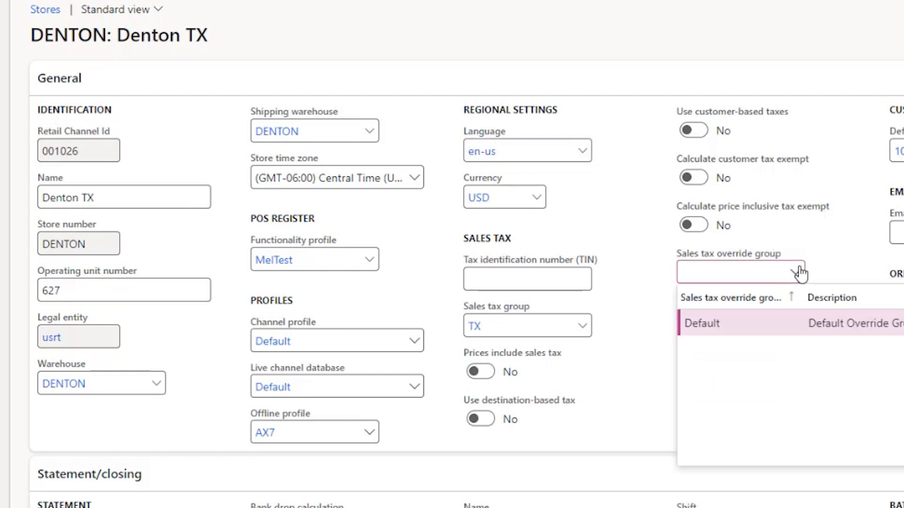
left_click(758, 327)
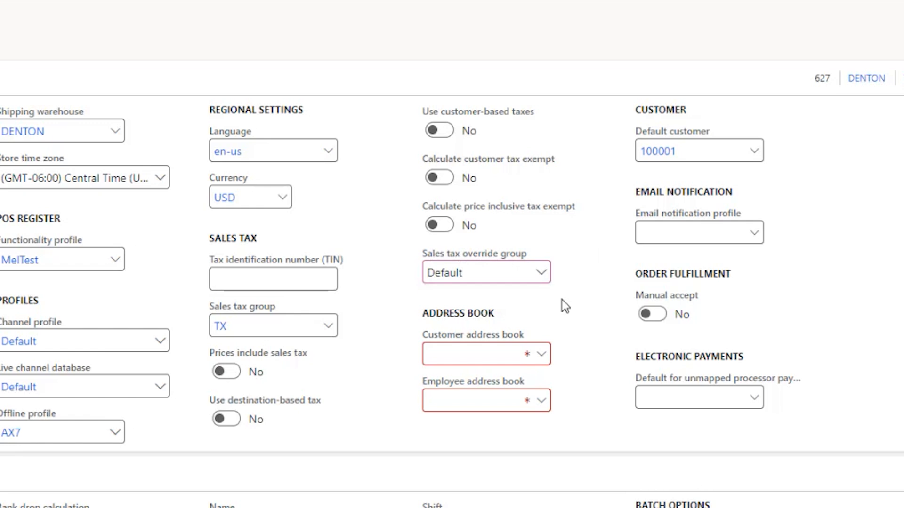
- Assign the RetailCust address book as the store's customer address book
left_click(461, 354)
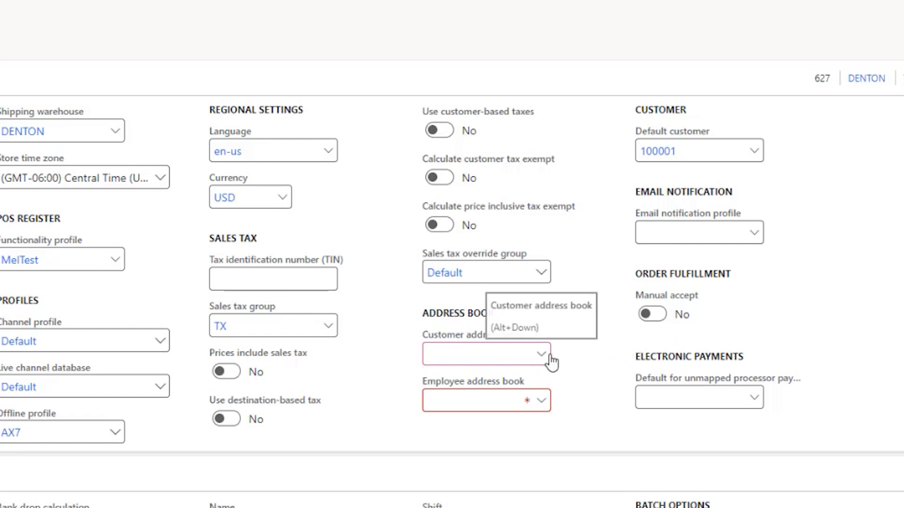
mouse_move(551, 361)
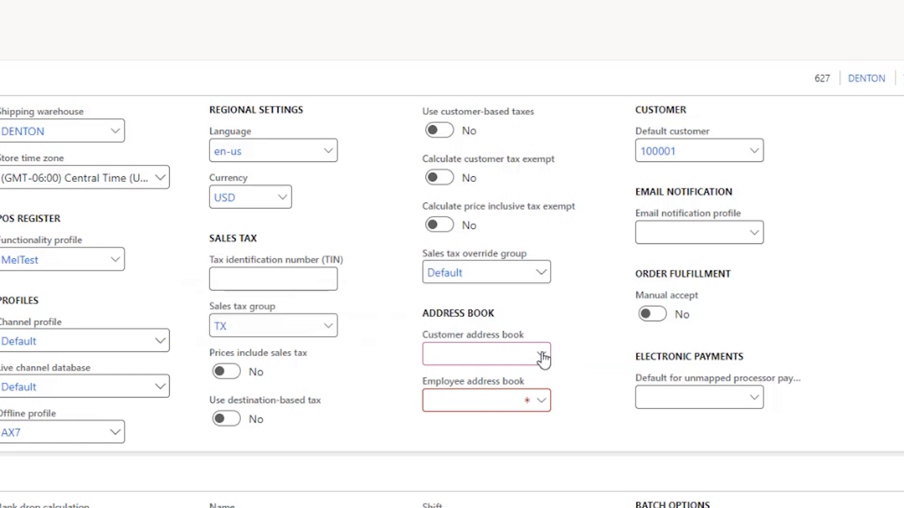
left_click(542, 357)
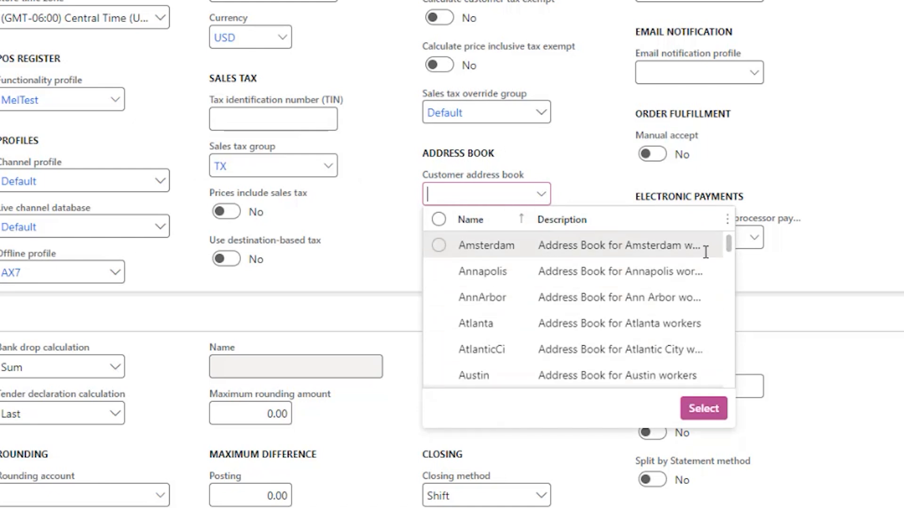
left_click_drag(731, 244, 732, 354)
scroll(553, 303, "up", 3)
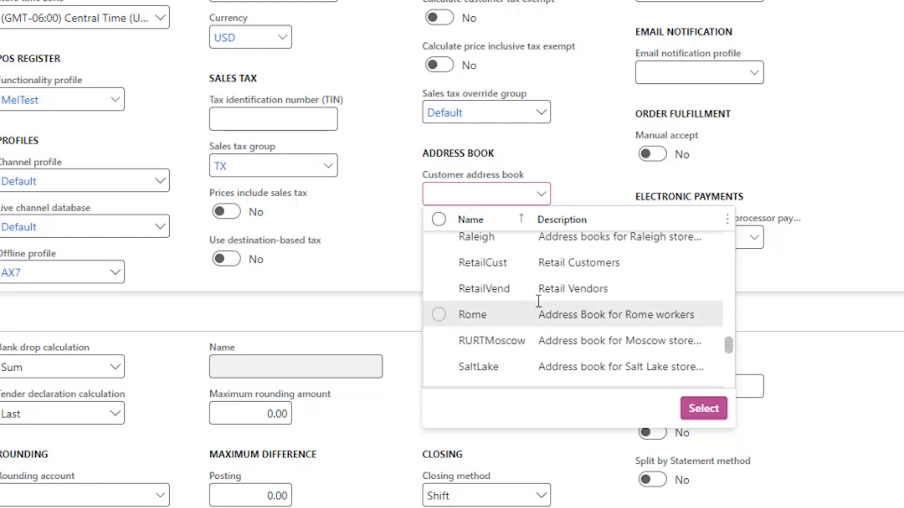
left_click(438, 262)
left_click(687, 414)
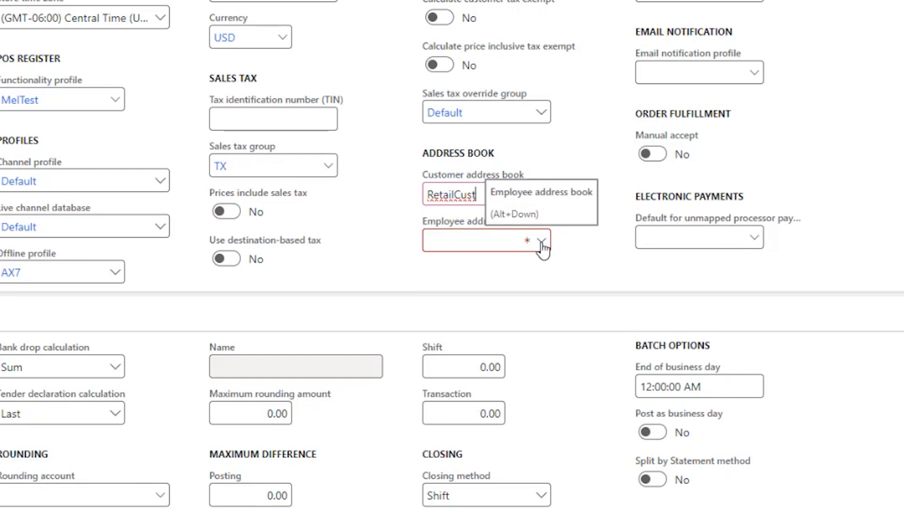
- Assign the DentonTXW address book as the store's employee address book
left_click(542, 241)
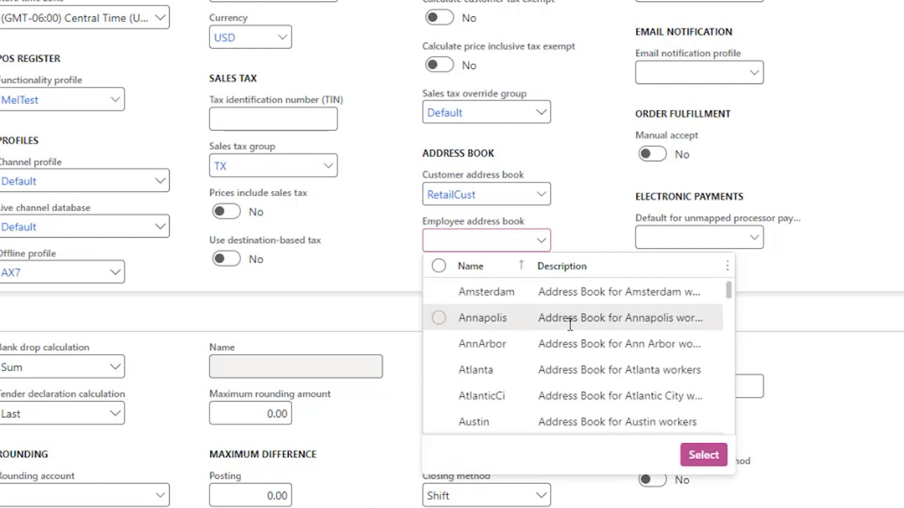
scroll(570, 325, "down", 4)
scroll(571, 335, "down", 5)
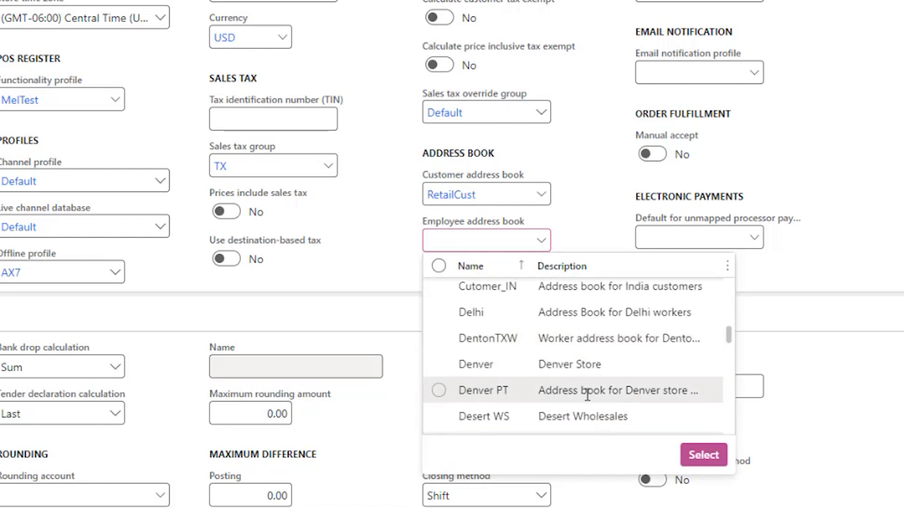
left_click(598, 344)
left_click(703, 456)
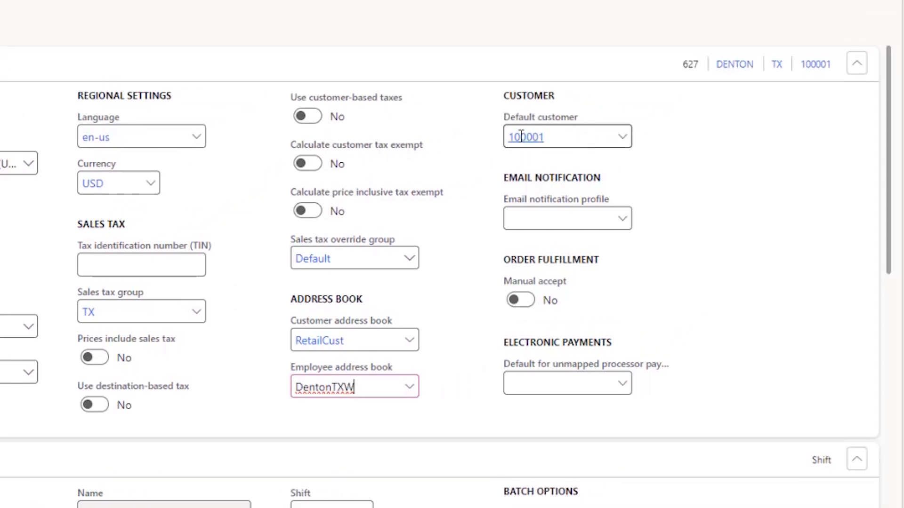
- Check the default customer's name and set the store's email notification profile to ENProfile
mouse_move(518, 138)
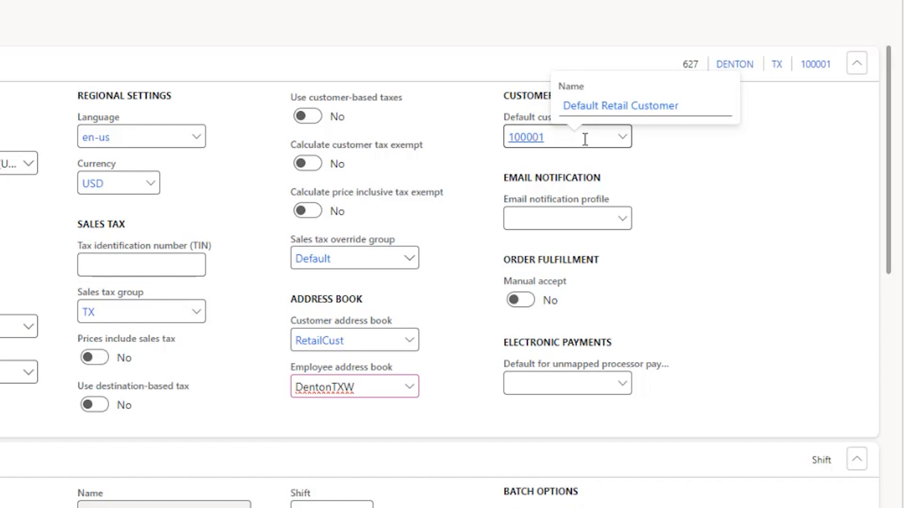
left_click(623, 220)
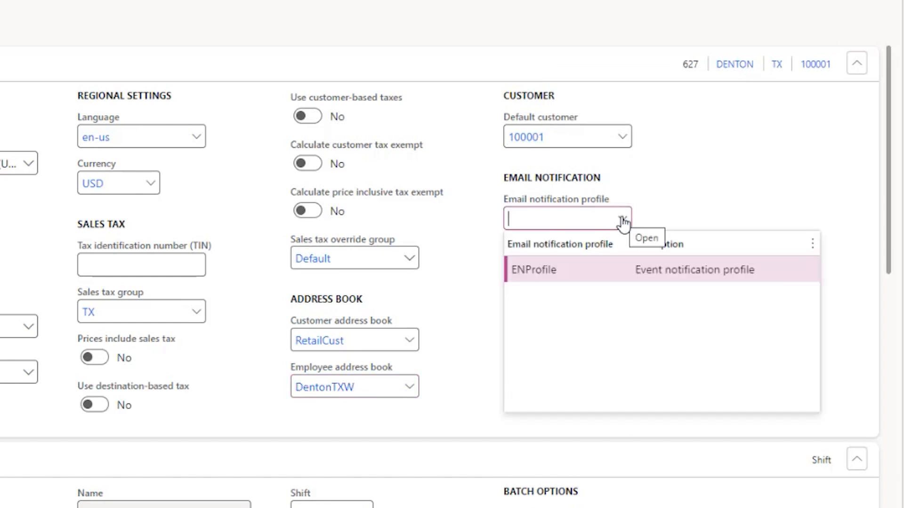
left_click(550, 275)
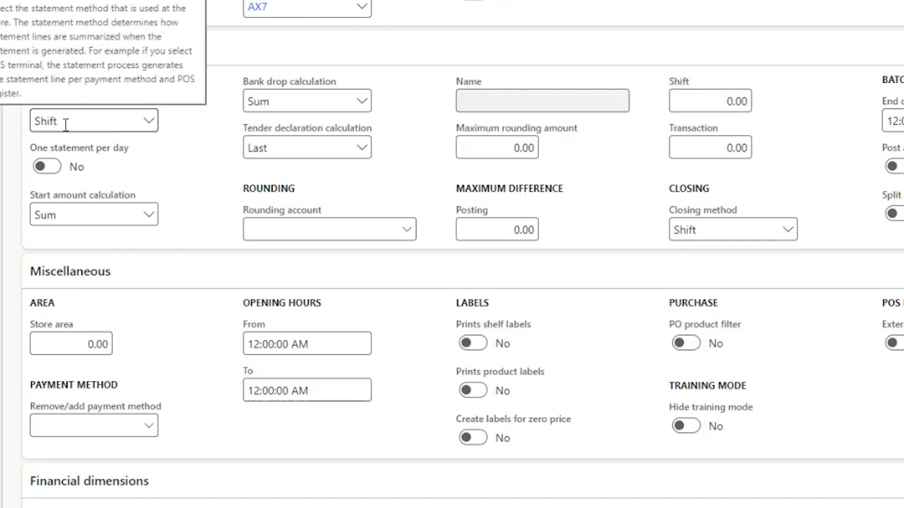
- Enable one statement per day and set both the start amount and bank drop calculations to Last
left_click(50, 169)
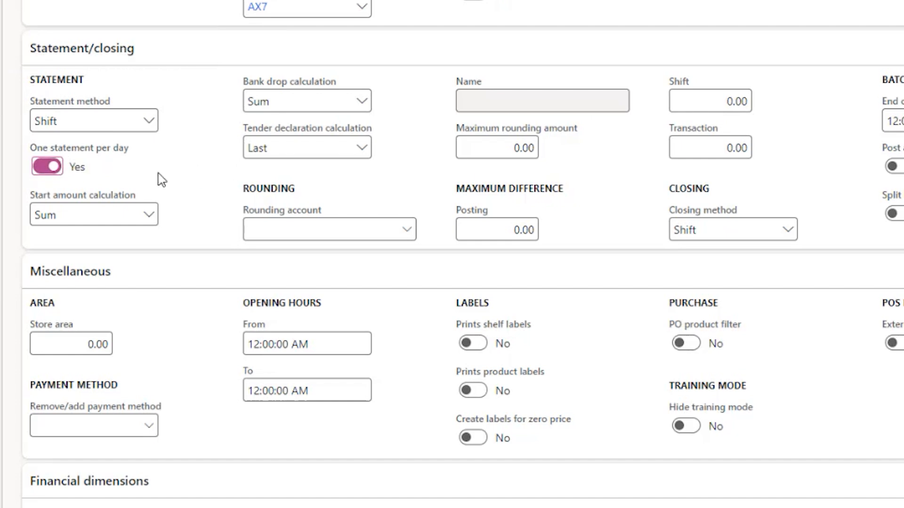
left_click(150, 217)
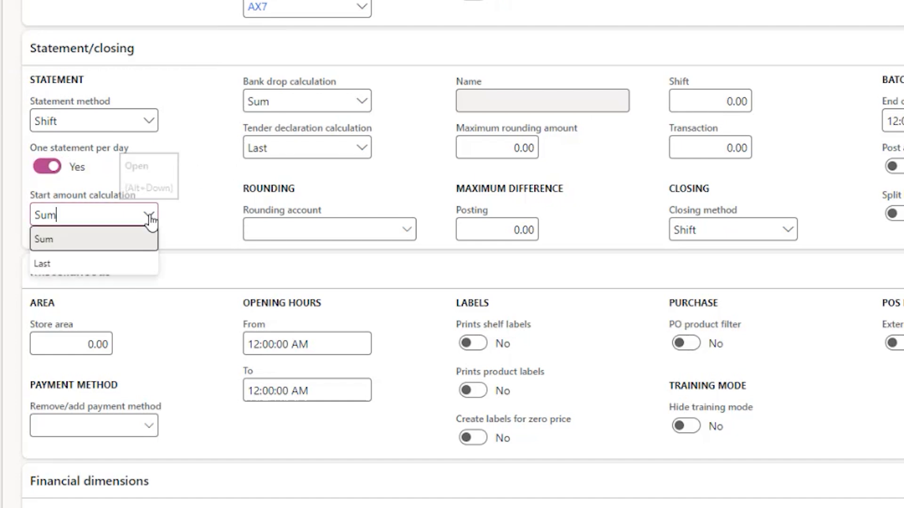
left_click(124, 264)
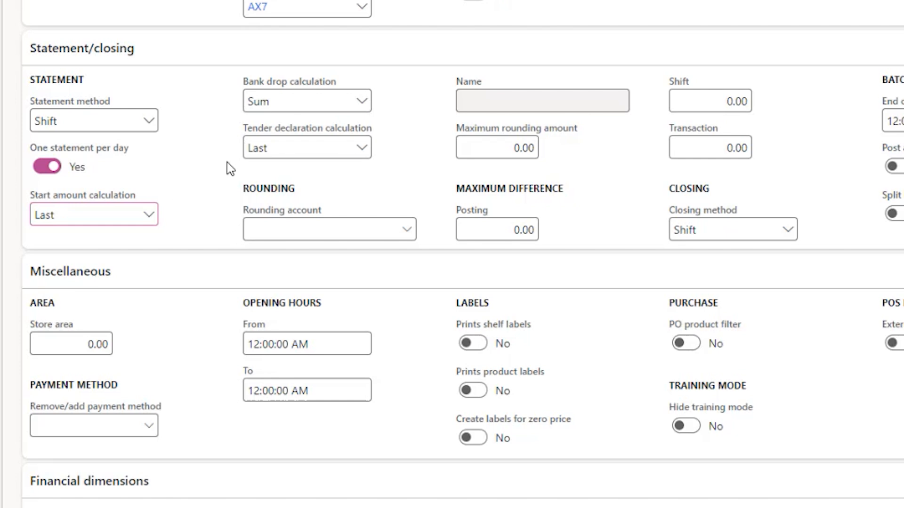
left_click(363, 99)
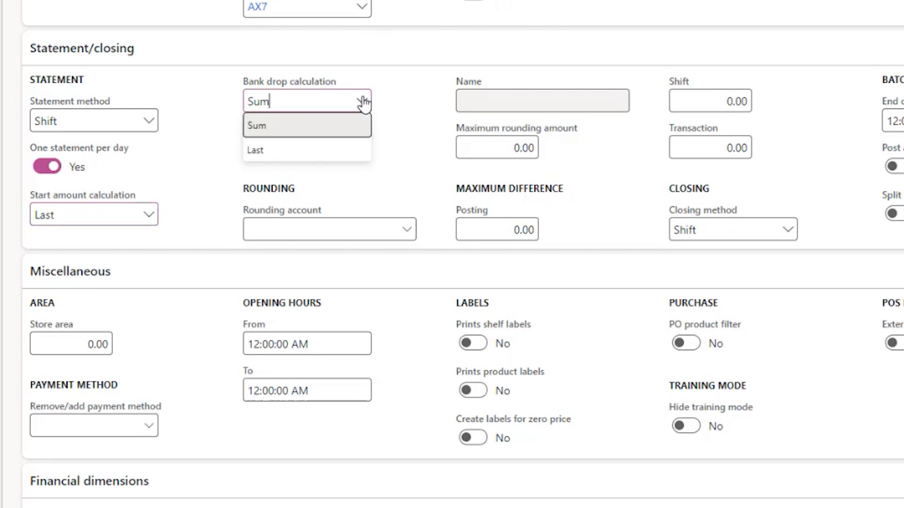
left_click(310, 153)
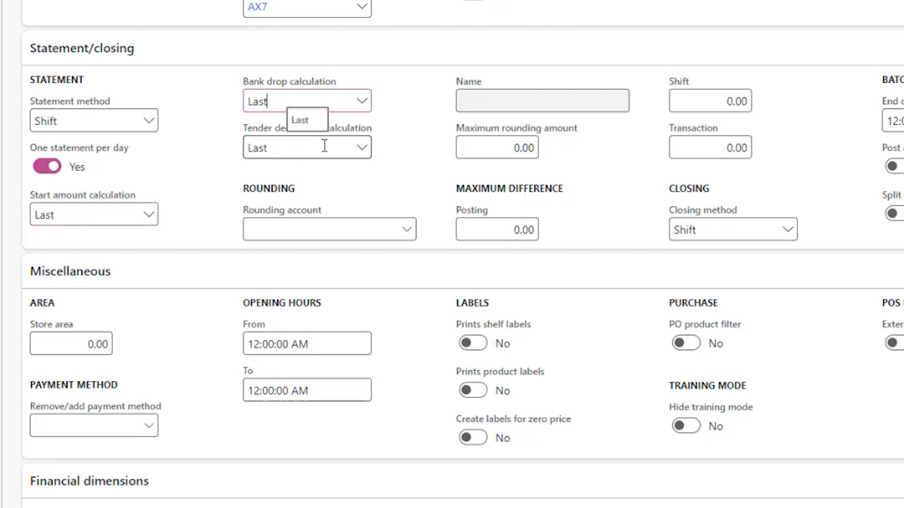
- Set the store's rounding account to 618160 with a maximum rounding amount of 2.00
left_click(294, 230)
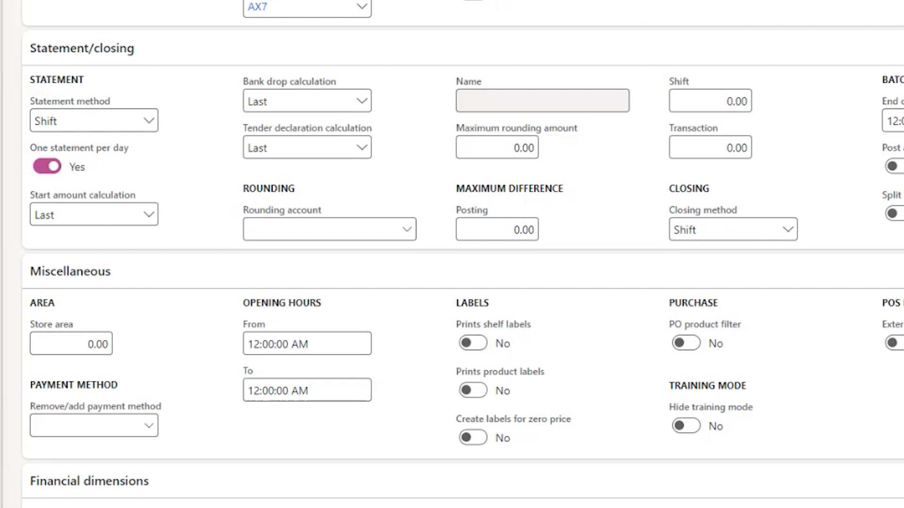
left_click(324, 230)
type("618160")
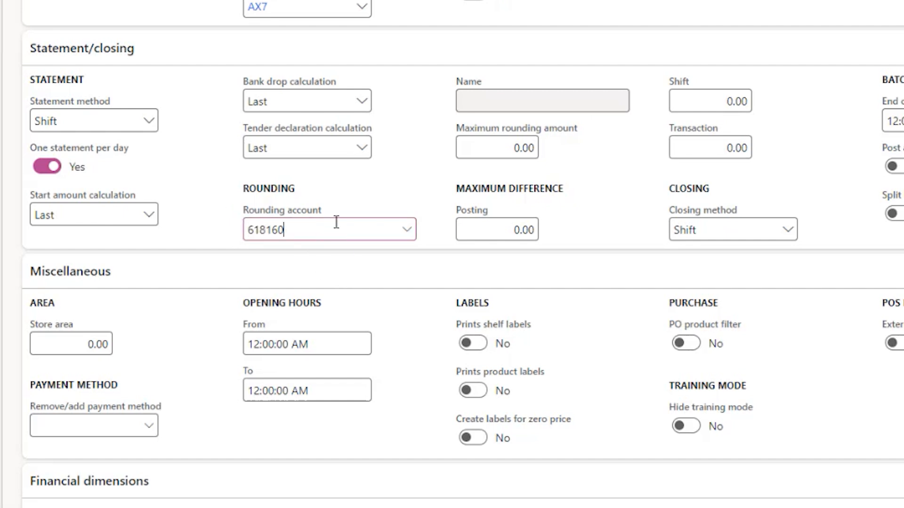
left_click(497, 149)
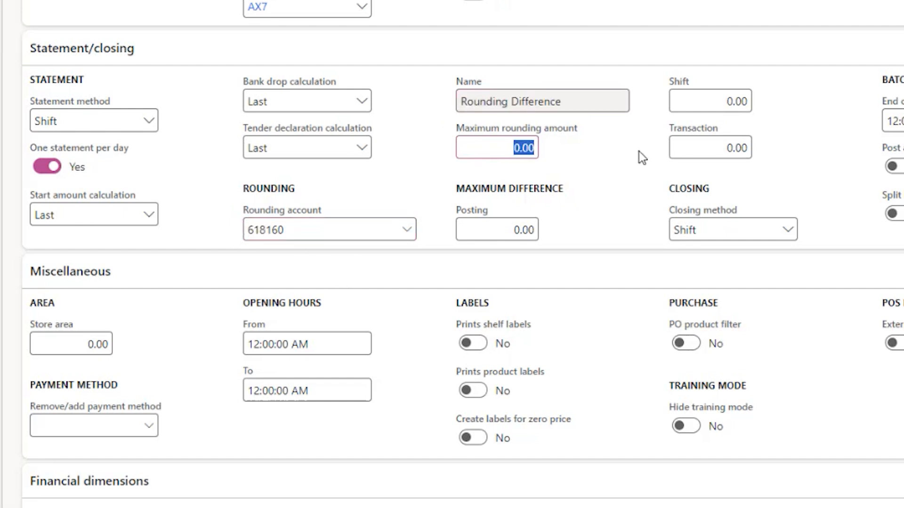
type("2")
key("Tab")
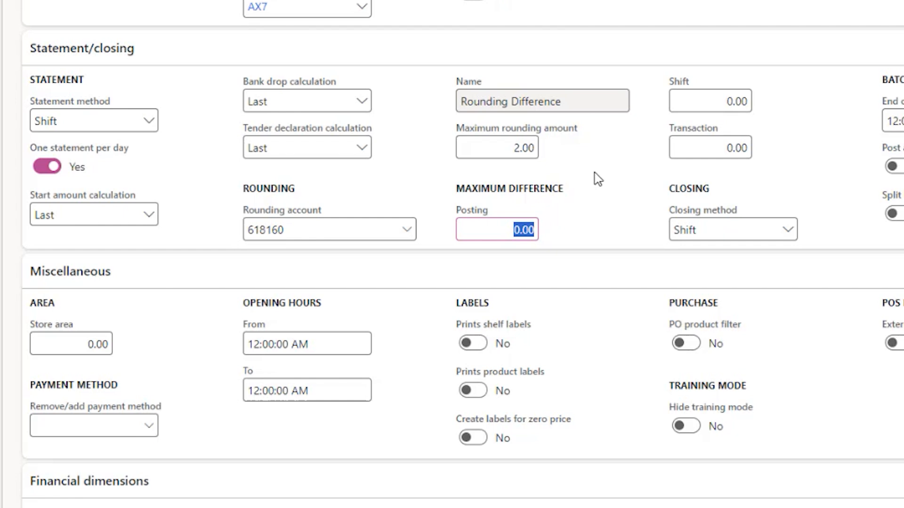
- Set the store's maximum differences to 250.00 for posting and 1.00 for shift
left_click(548, 230)
left_click(501, 229)
type("250")
key("Tab")
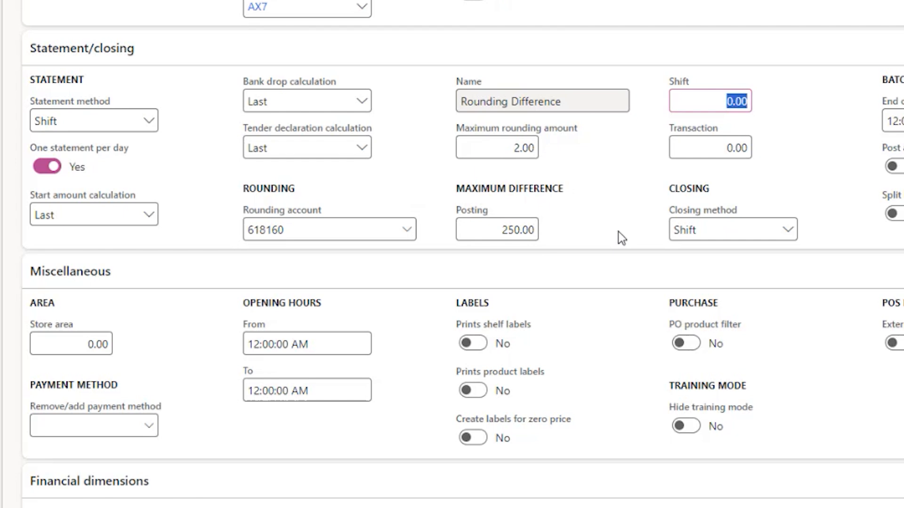
left_click(772, 104)
left_click(720, 100)
type("1")
key("Tab")
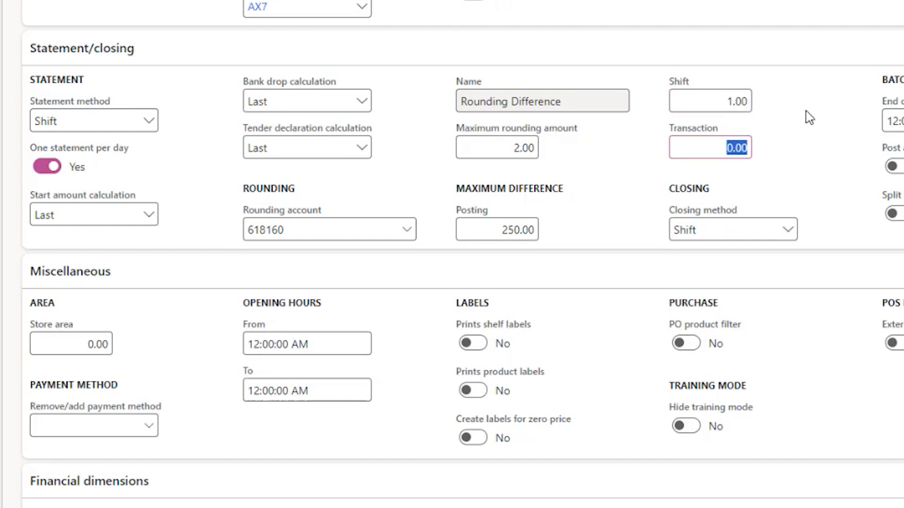
- Set the maximum transaction difference to 5.00 and the remove/add payment method to 9, Tender Remove/Float
type("5")
key("Tab")
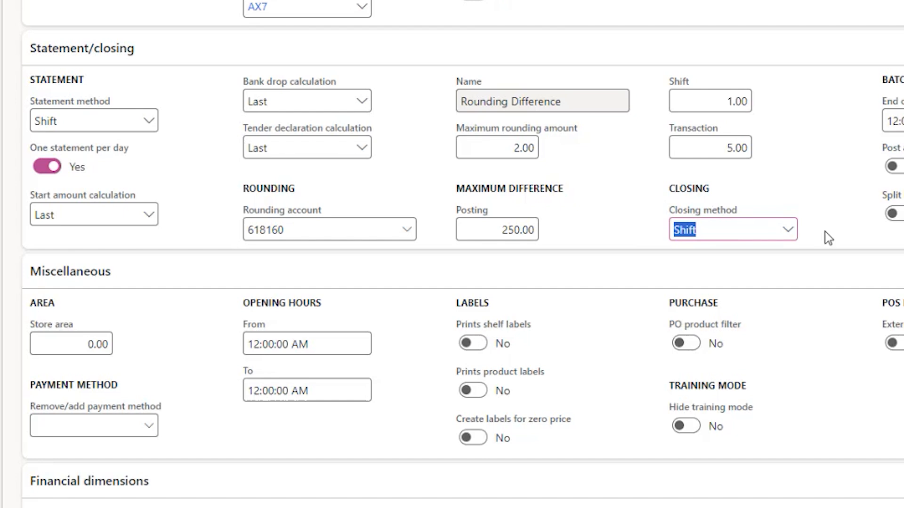
scroll(827, 236, "down", 3)
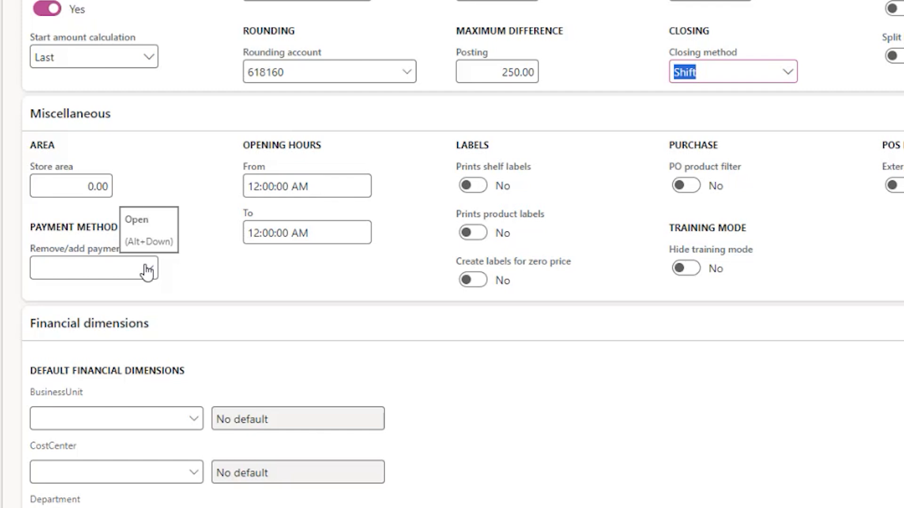
left_click(151, 270)
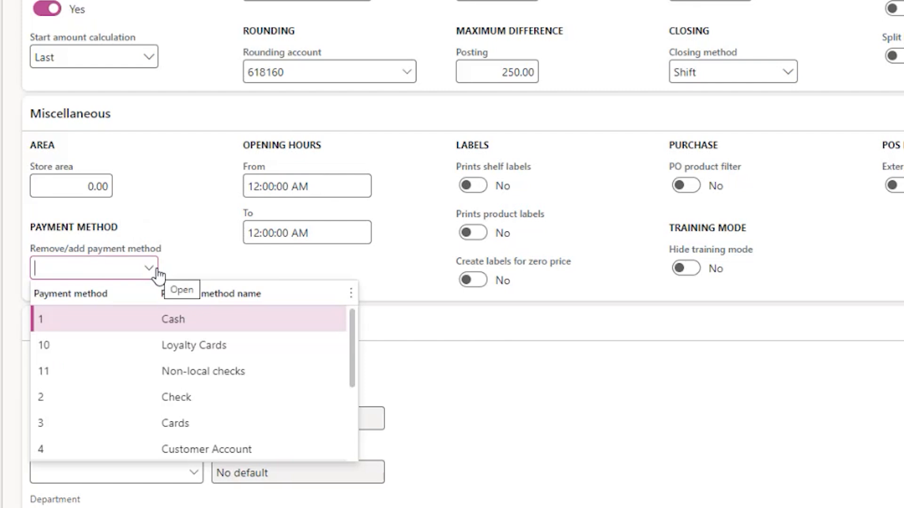
scroll(189, 371, "down", 3)
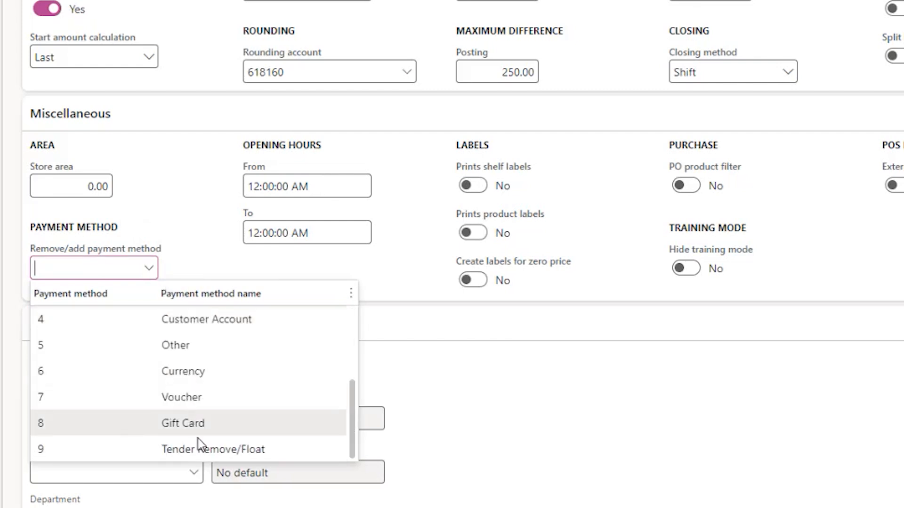
left_click(91, 452)
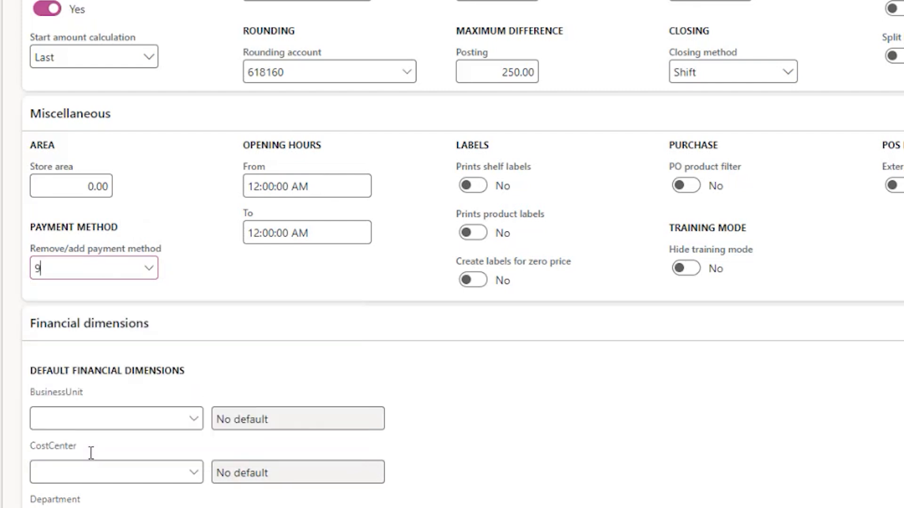
- Set the store's default financial dimensions to cost center 017 (Mall) and department 033 (Retail Operations)
scroll(809, 373, "down", 5)
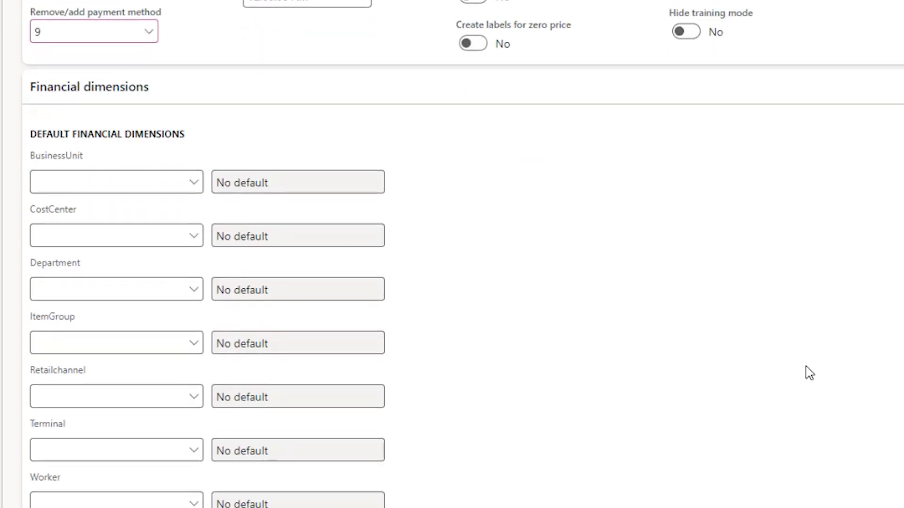
scroll(694, 254, "down", 3)
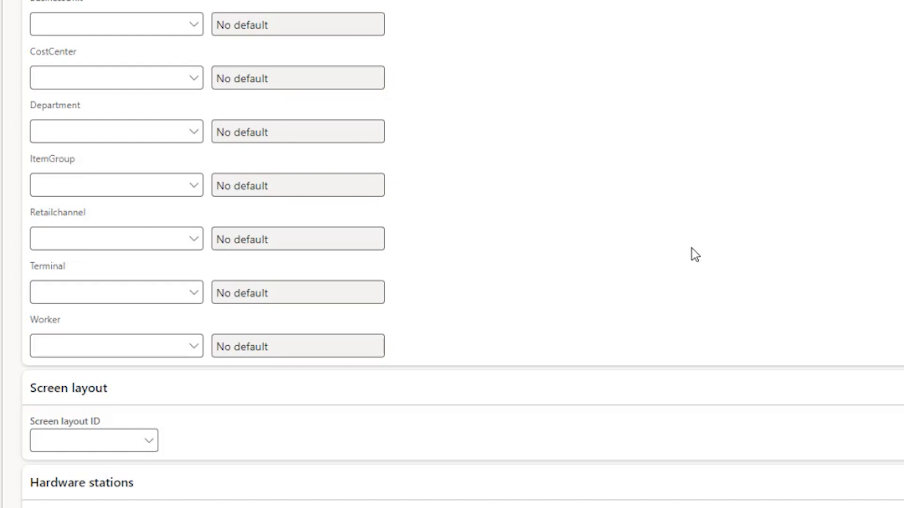
left_click(148, 78)
type("mal")
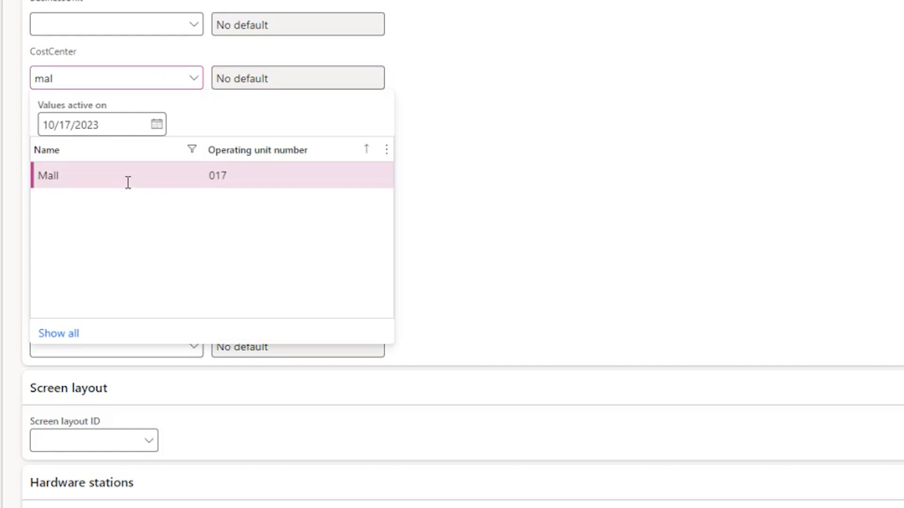
left_click(128, 183)
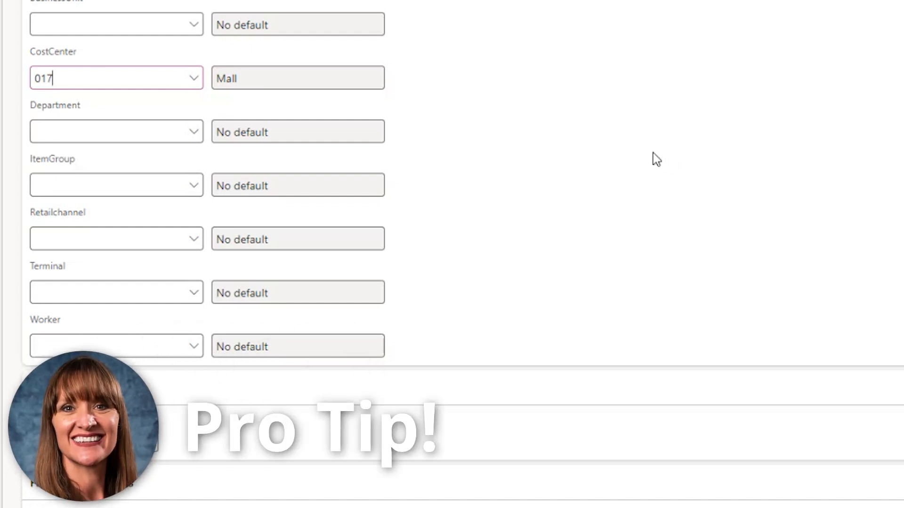
left_click(89, 139)
type("033")
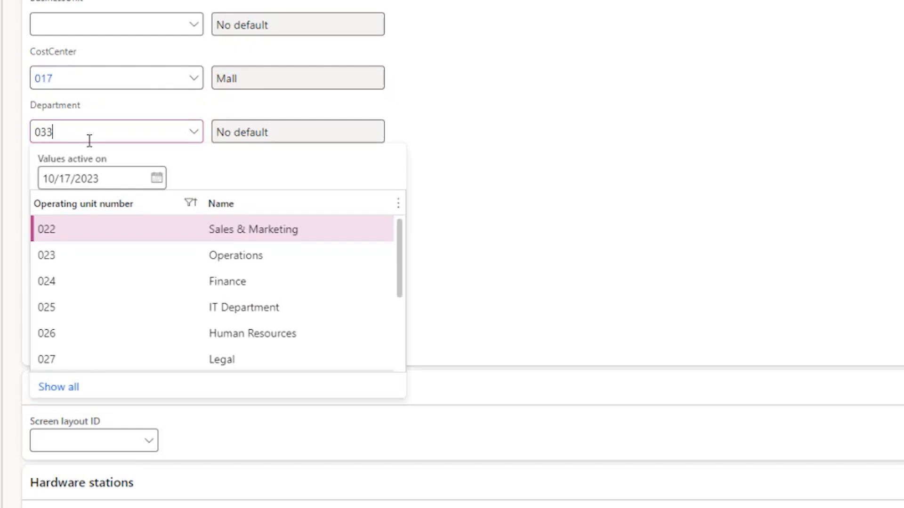
left_click(199, 231)
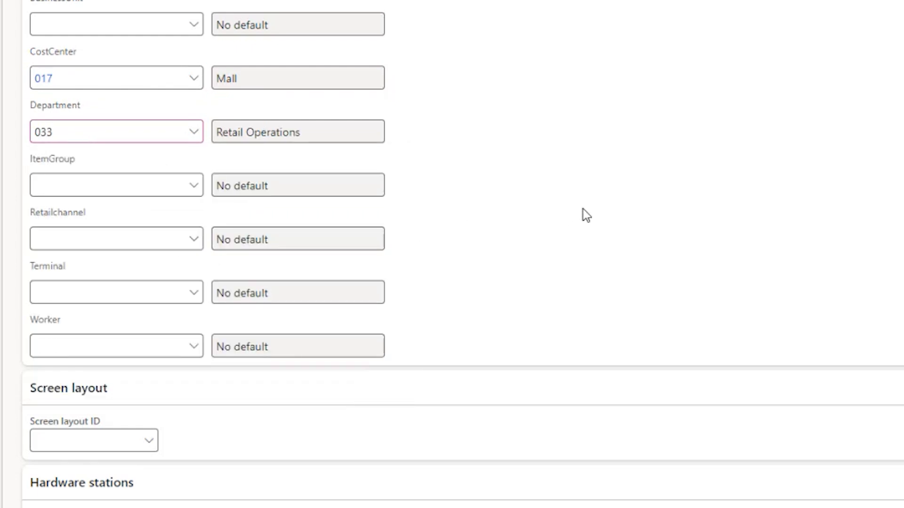
- Assign the screen layout F3MGR to the store
scroll(579, 203, "down", 5)
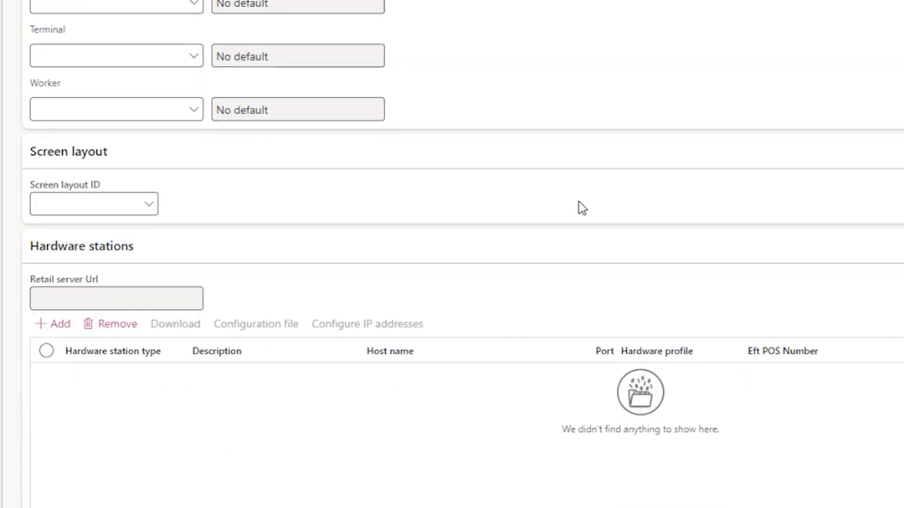
scroll(583, 209, "down", 2)
left_click(105, 129)
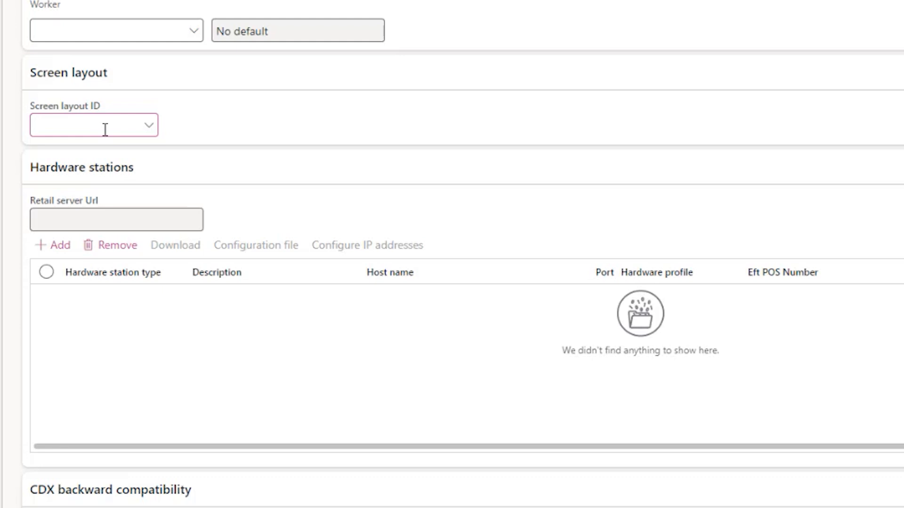
type("f3m")
left_click(103, 176)
- Set the Real-time Service profile for CDX backward compatibility to Default
scroll(32, 137, "down", 3)
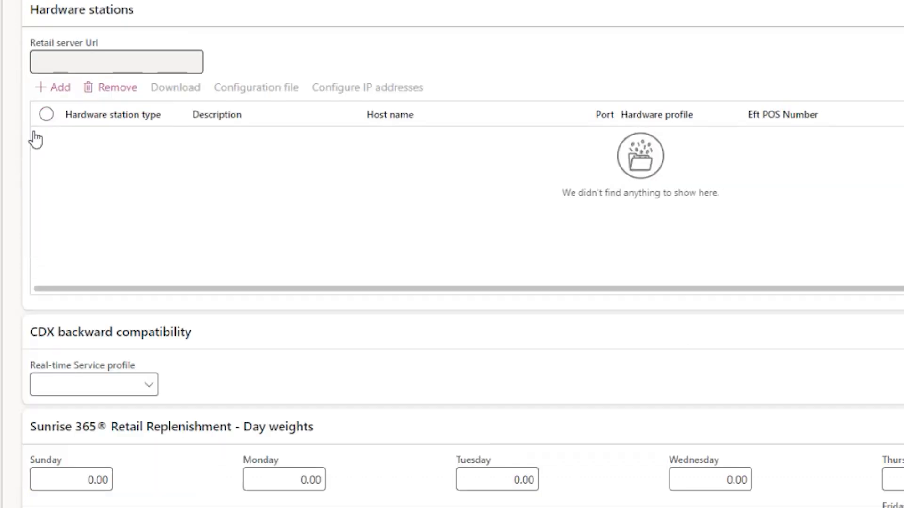
scroll(188, 218, "down", 3)
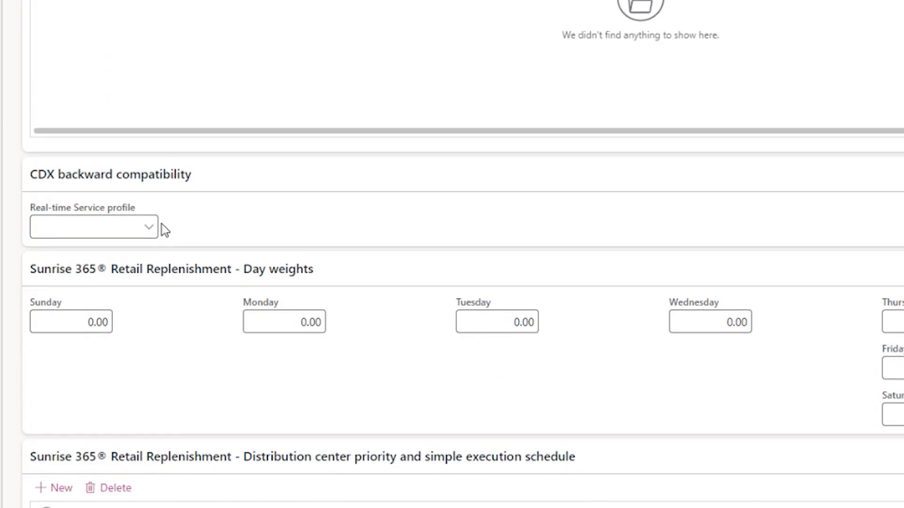
left_click(149, 228)
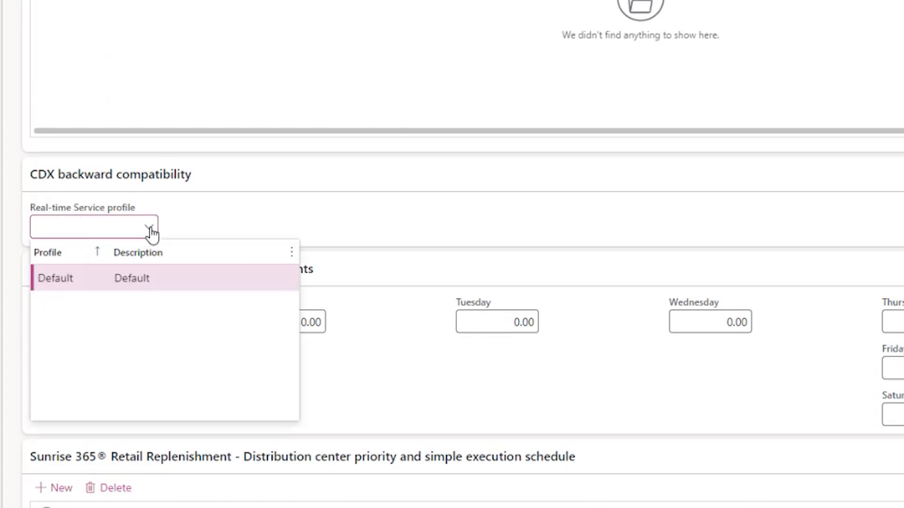
left_click(101, 277)
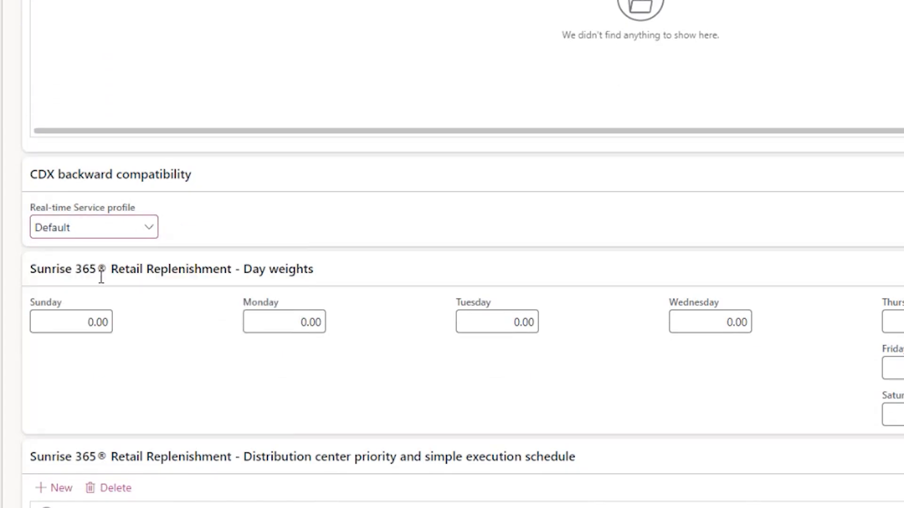
scroll(101, 278, "down", 3)
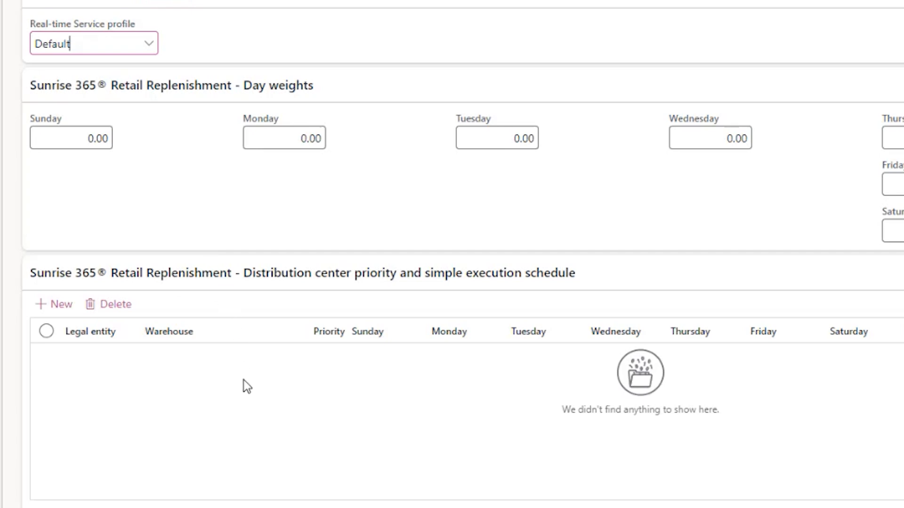
- Add a Dedicated hardware station to the store with the description "Local hardware"
scroll(541, 204, "up", 9)
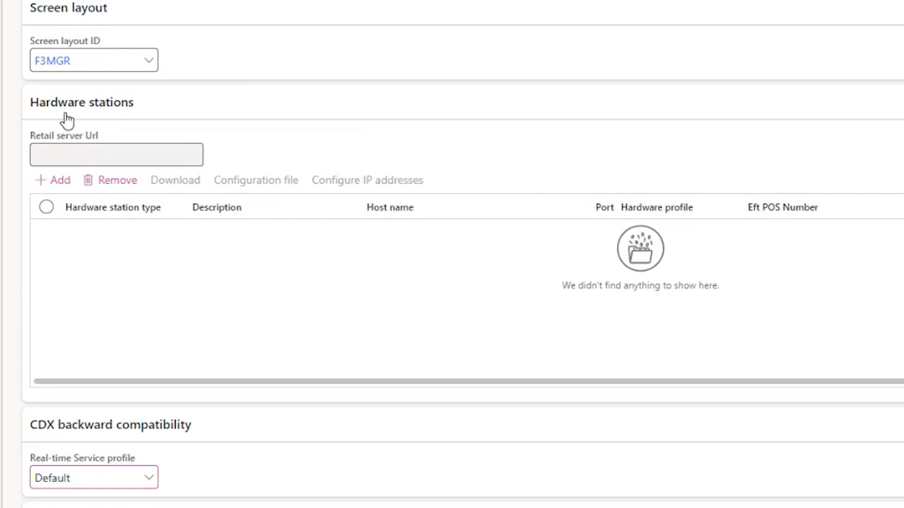
left_click(60, 185)
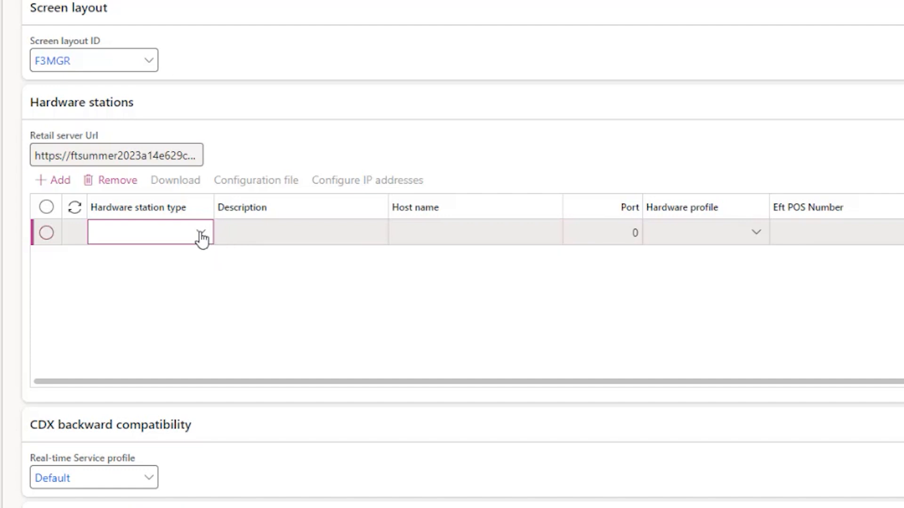
left_click(201, 233)
left_click(150, 204)
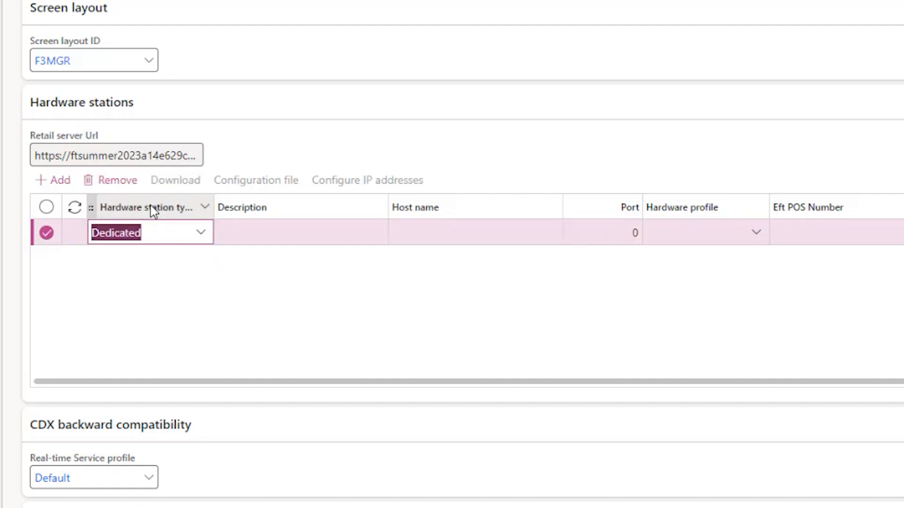
left_click(234, 230)
type("L")
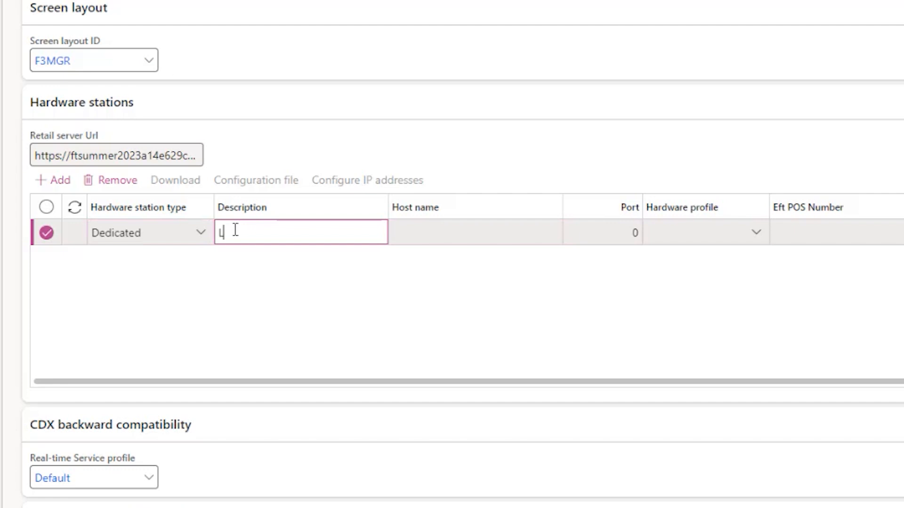
type("ocal hardware")
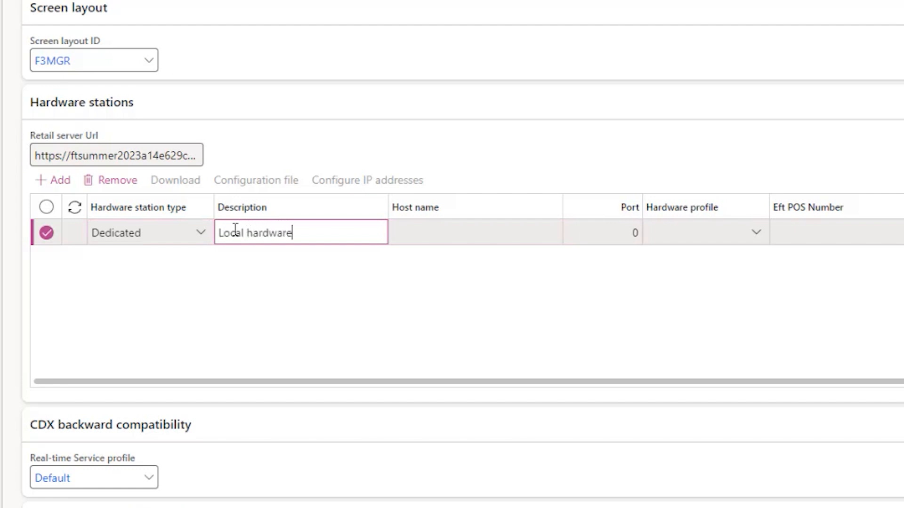
key("Tab")
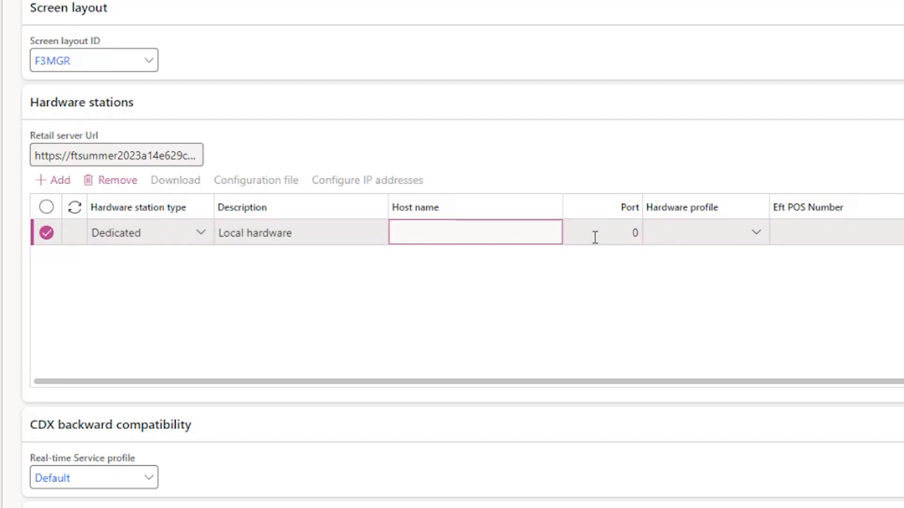
left_click(743, 231)
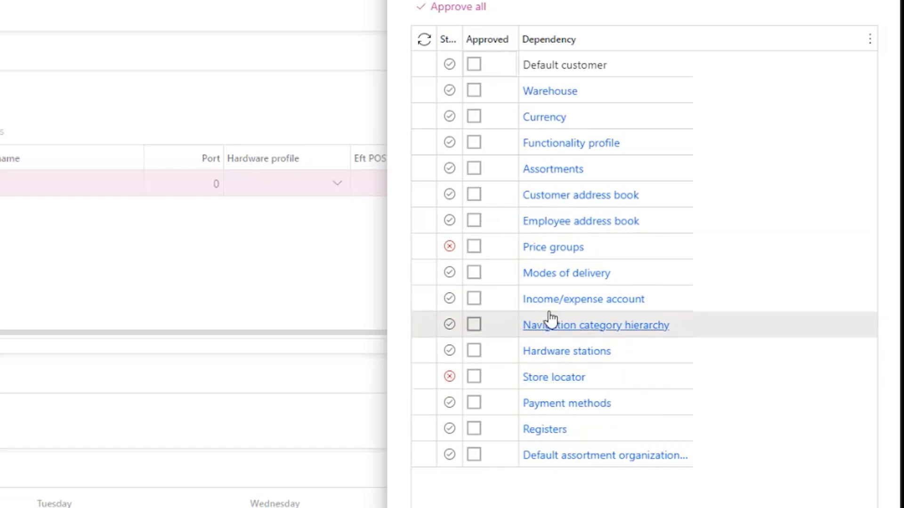
- Open the price groups dependency, bring up the Houston store for reference, and add the Mall price group to Denton TX
left_click(546, 250)
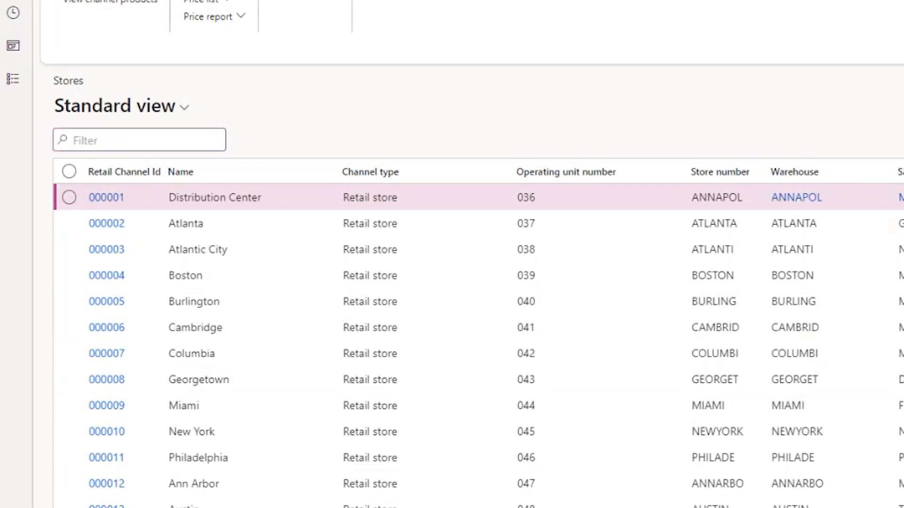
scroll(295, 122, "up", 1)
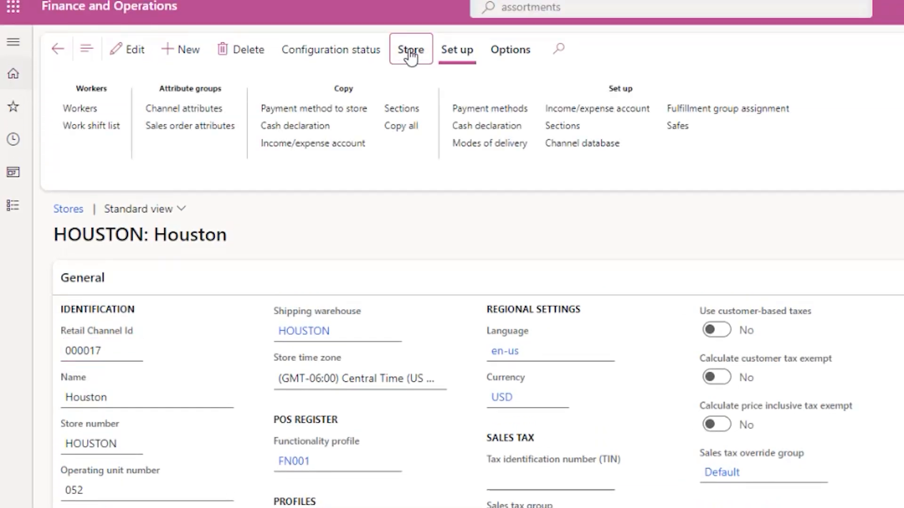
left_click(411, 53)
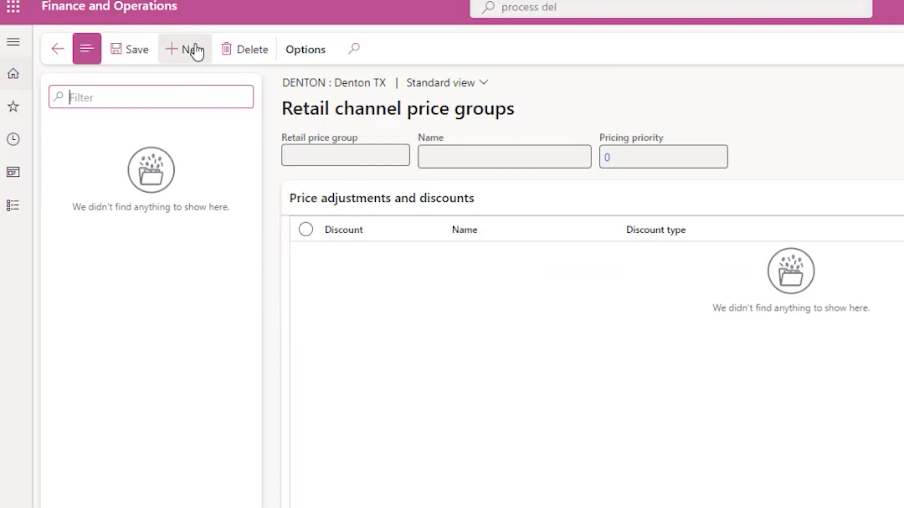
left_click(194, 49)
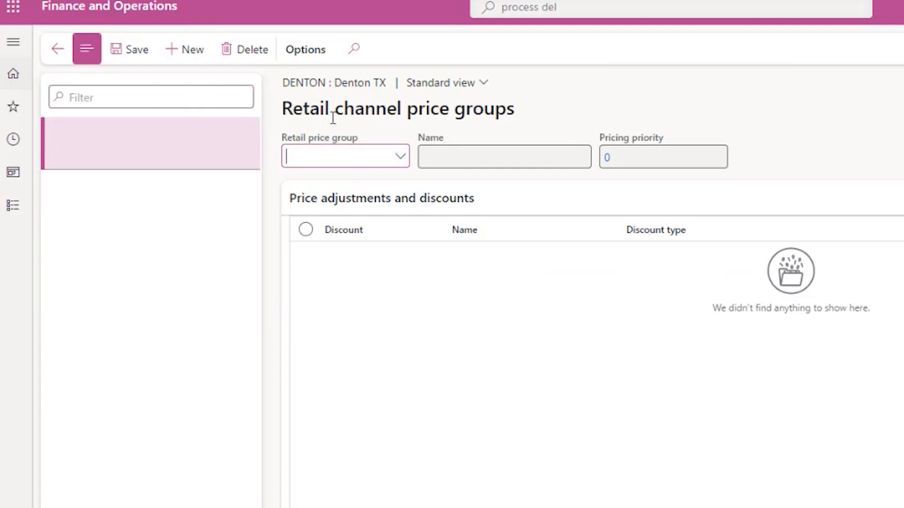
left_click(399, 158)
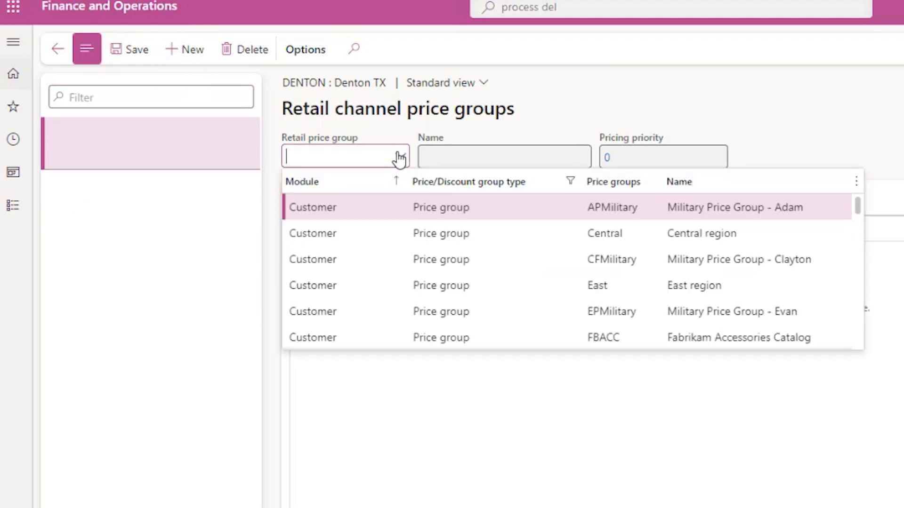
scroll(665, 302, "down", 2)
scroll(664, 302, "down", 3)
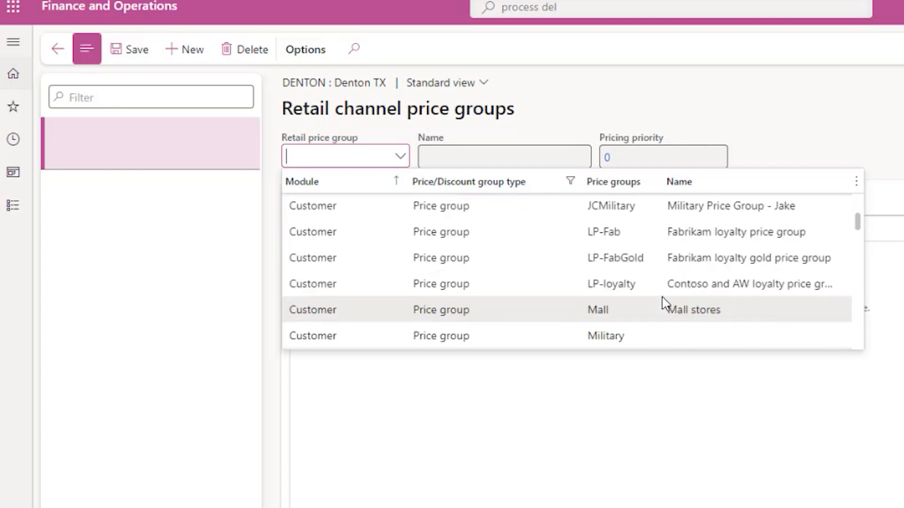
left_click(657, 309)
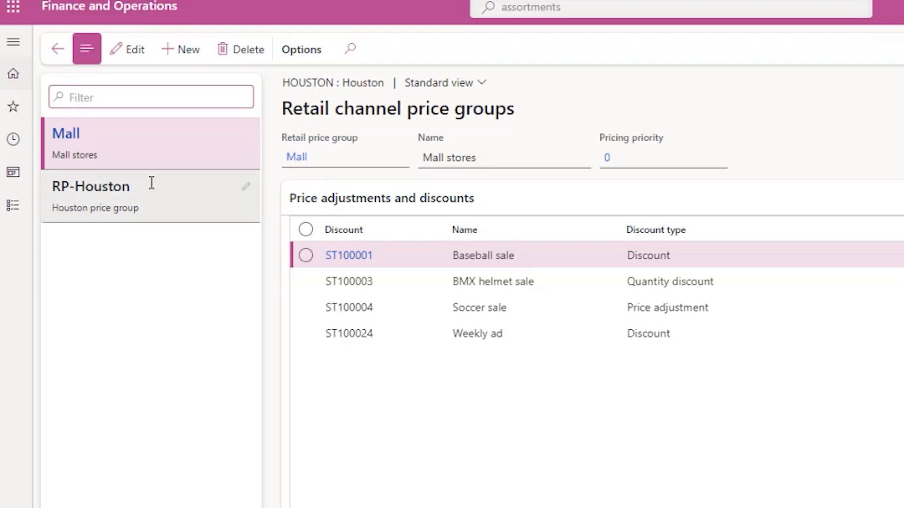
- Review the discounts in Houston's RP-Houston price group and return to the Houston store record
left_click(151, 191)
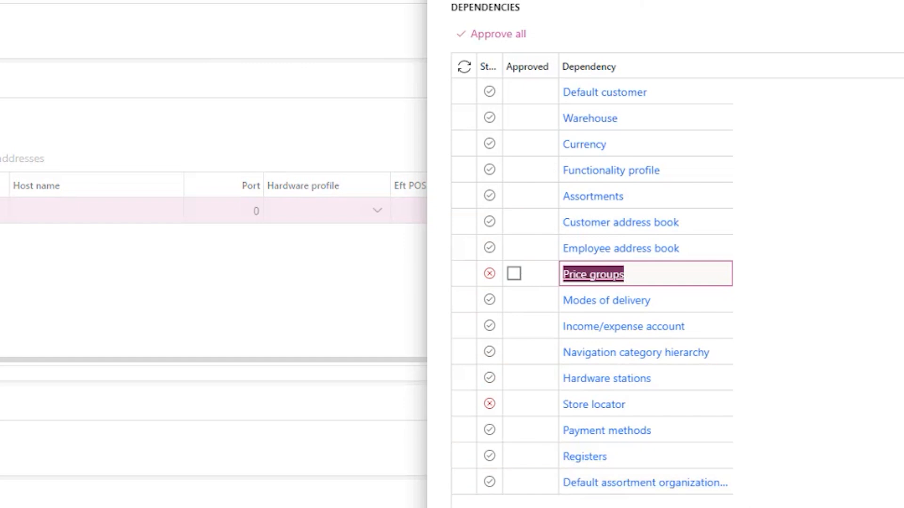
left_click(644, 378)
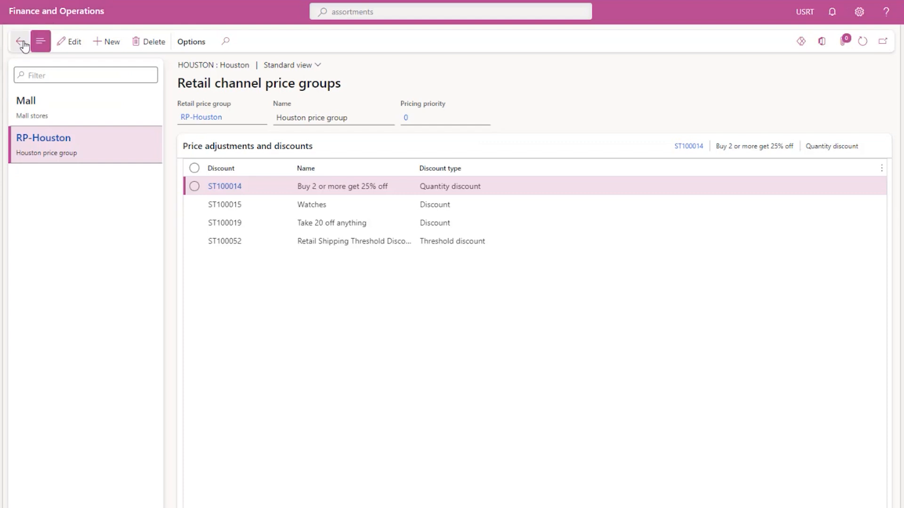
left_click(20, 45)
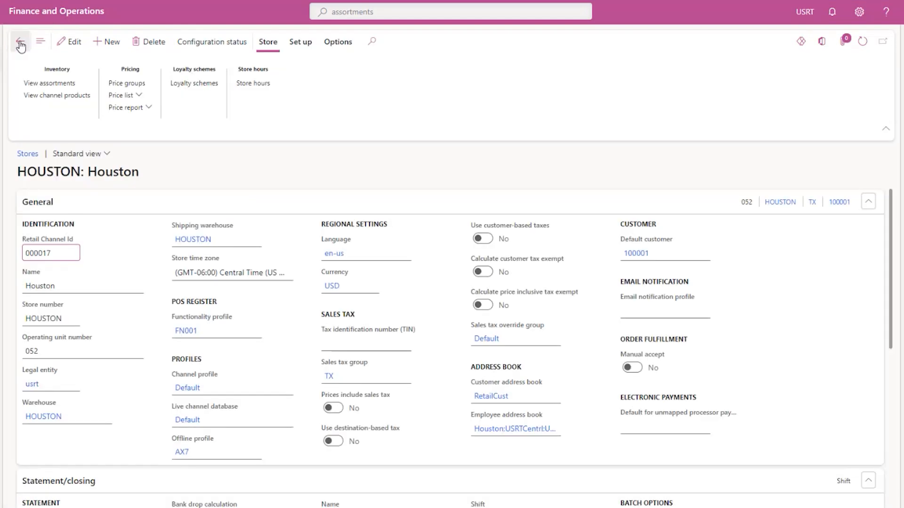
- Review the fulfillment group assignments of the Houston store for reference
left_click(307, 49)
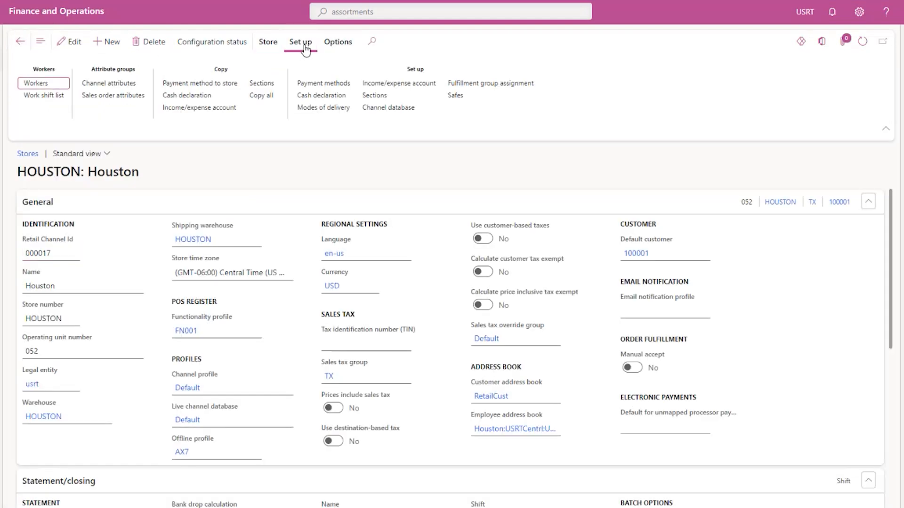
left_click(523, 87)
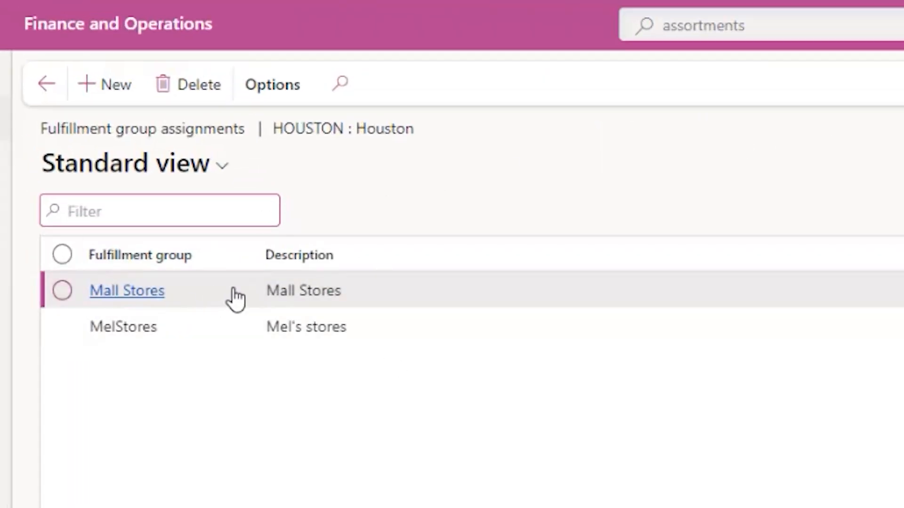
mouse_move(135, 332)
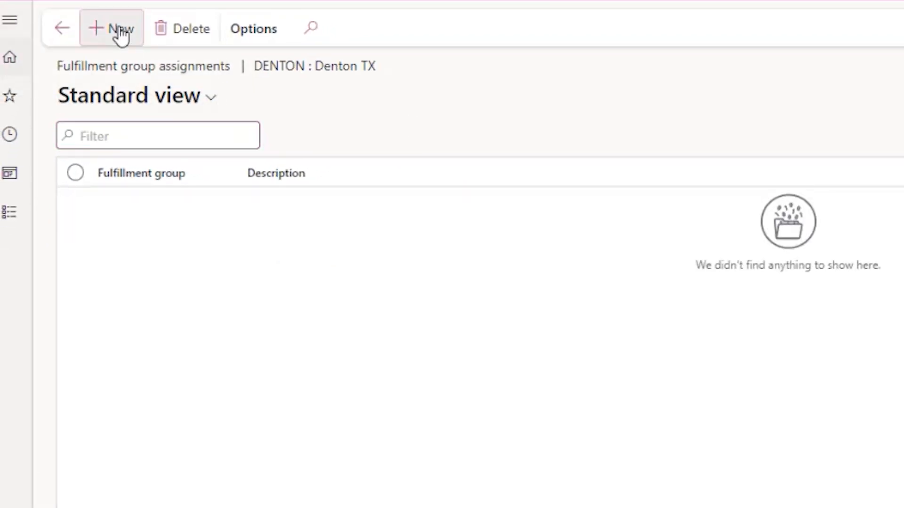
- Assign the Mall Stores fulfillment group to the Denton TX store and save the assignment
left_click(119, 34)
left_click(258, 206)
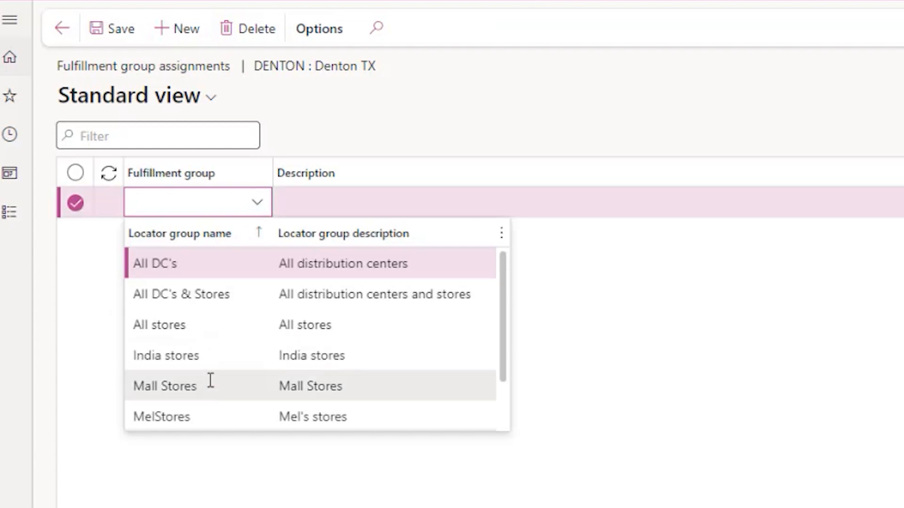
left_click(227, 379)
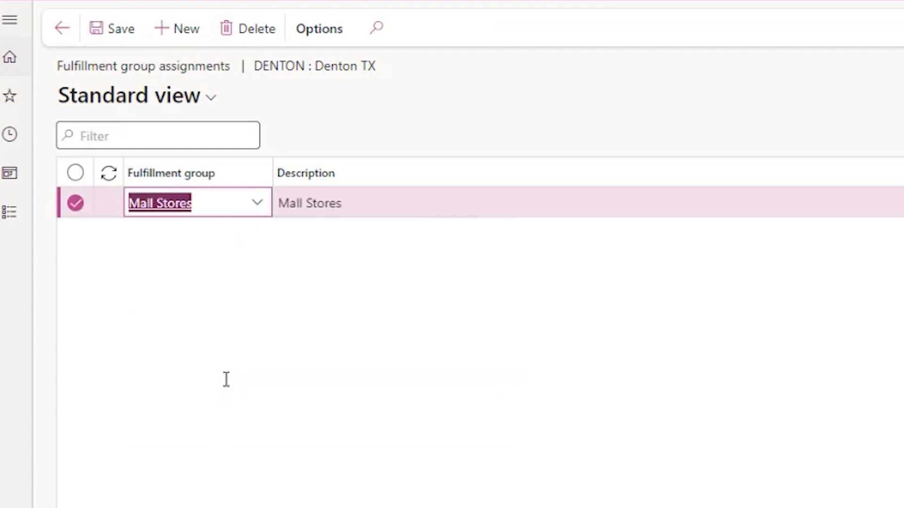
left_click(112, 30)
left_click(62, 33)
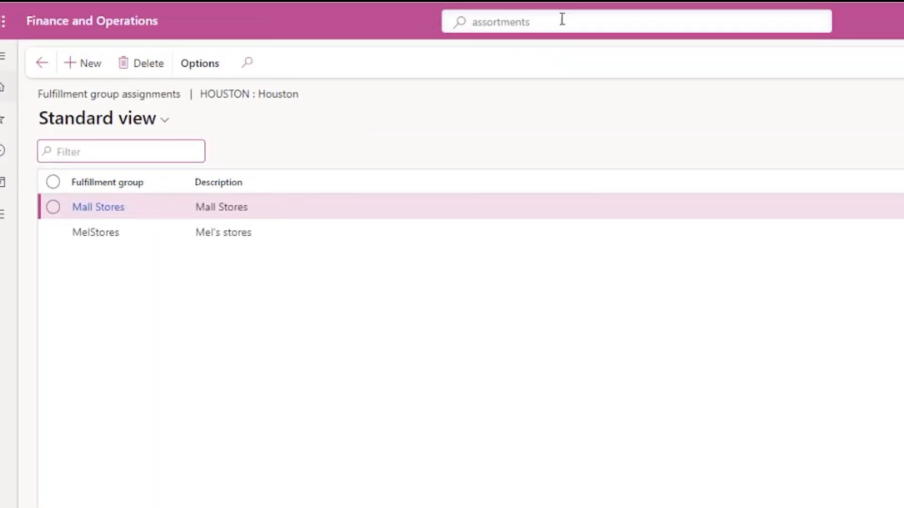
- Open the Devices form, filter it by register number "denton" and display the DENTON1 device
left_click(565, 18)
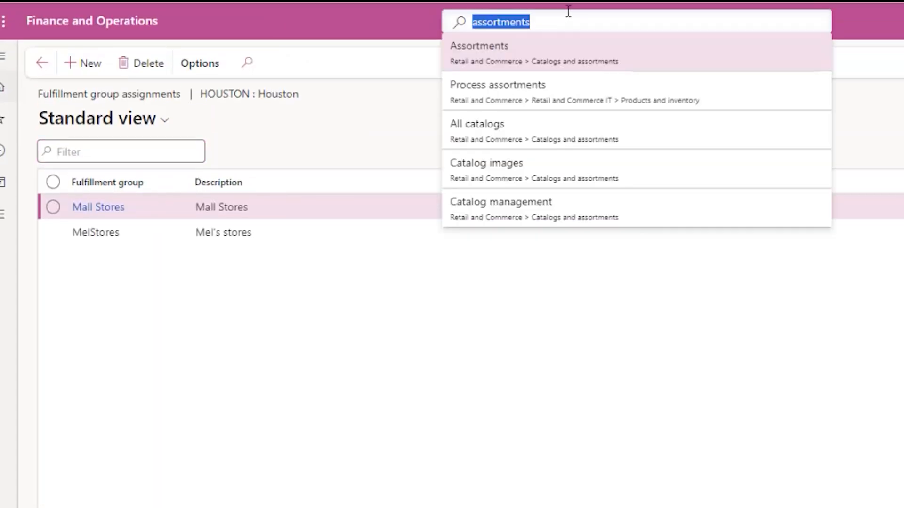
type("devices")
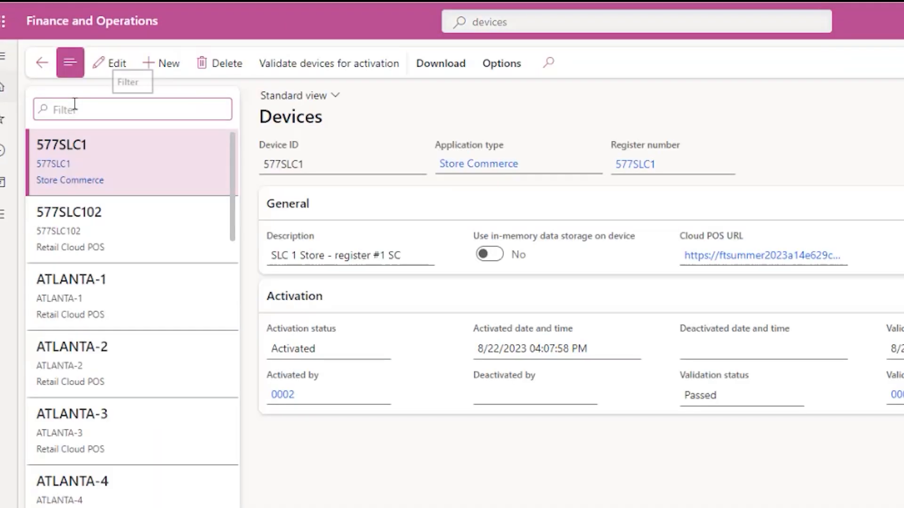
type("deb")
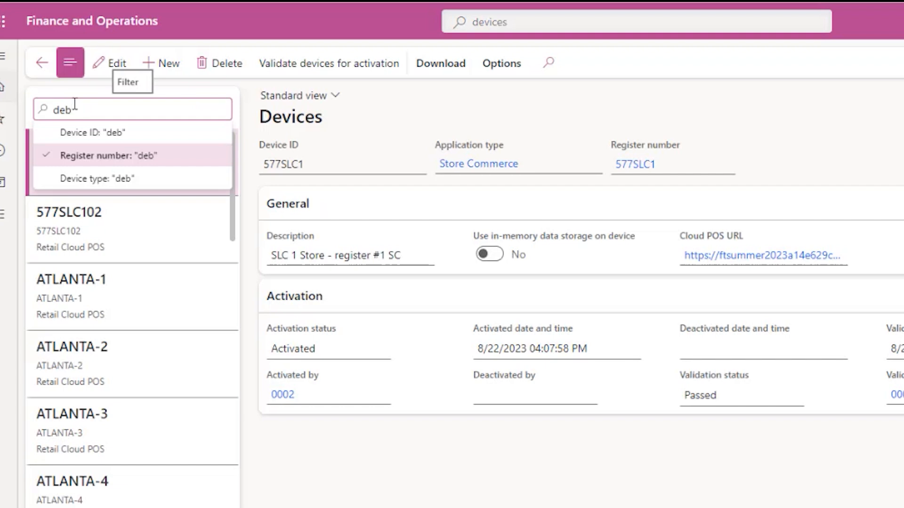
key("BackSpace")
type("nton")
left_click(127, 153)
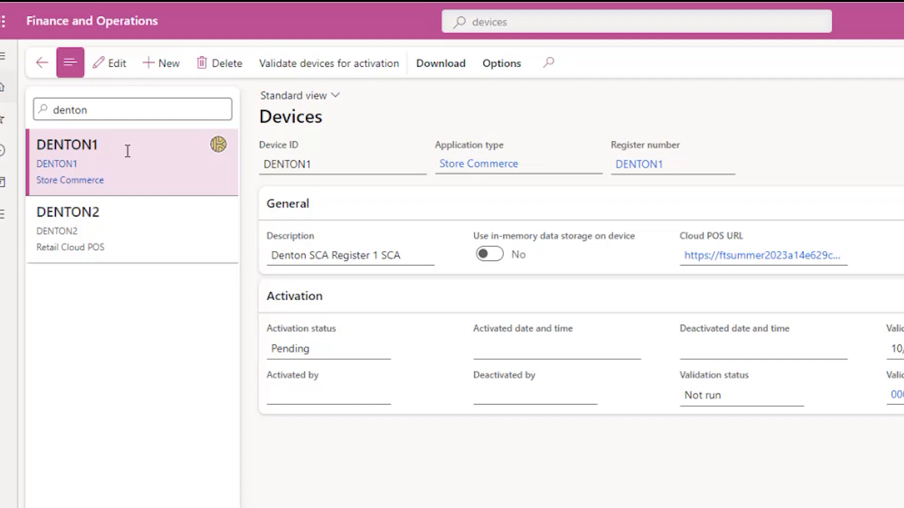
- Validate the DENTON1 device for activation, entering the worker's operator ID
left_click(335, 63)
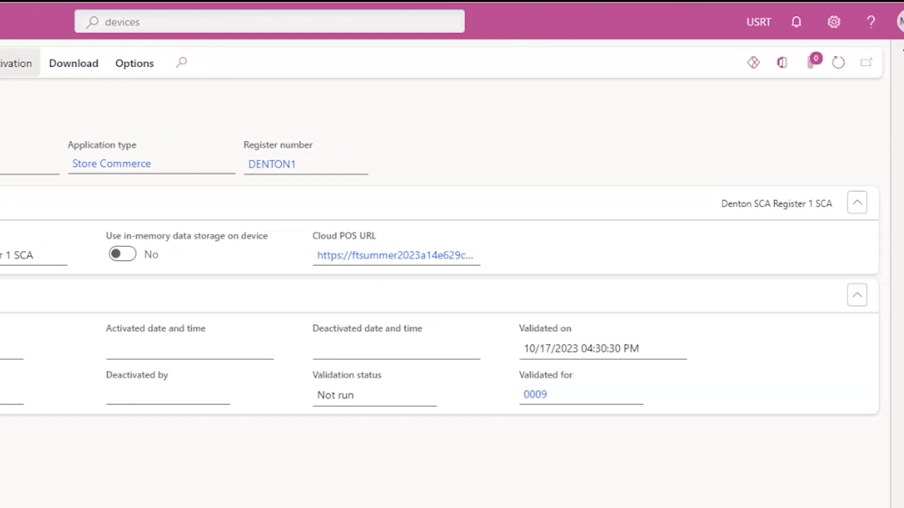
type("0009")
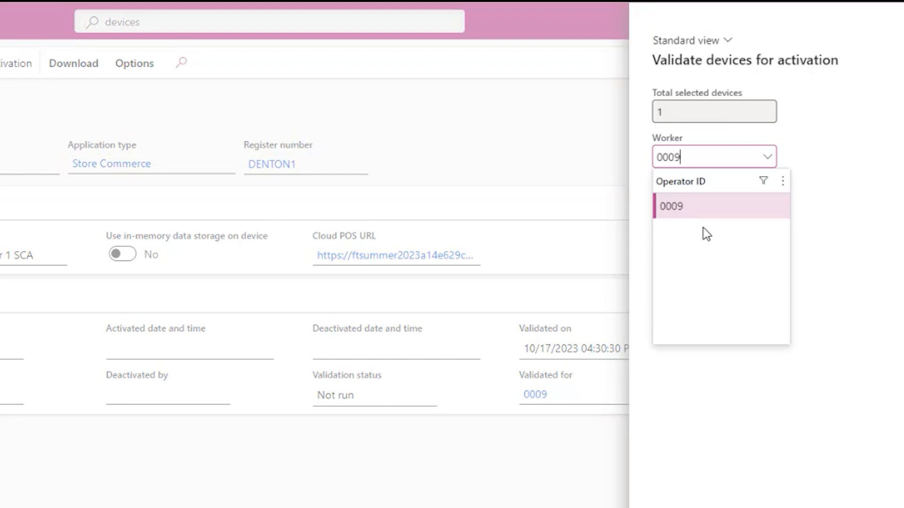
left_click(709, 208)
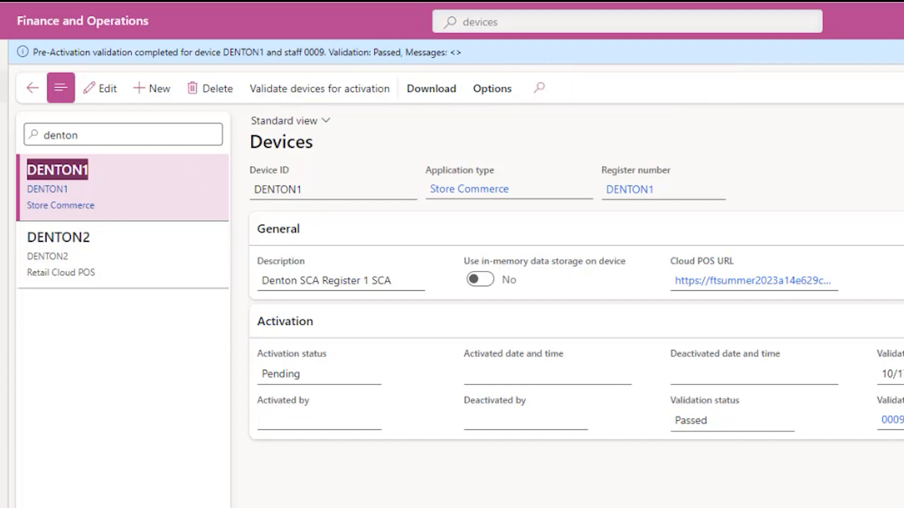
- Select the DENTON2 device and validate it for activation with the same worker's operator ID
left_click(130, 233)
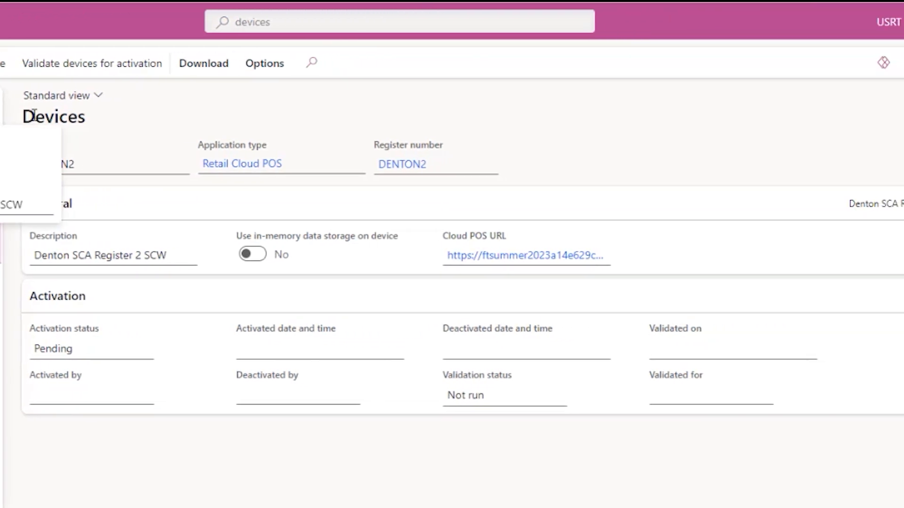
left_click(218, 63)
type("0009")
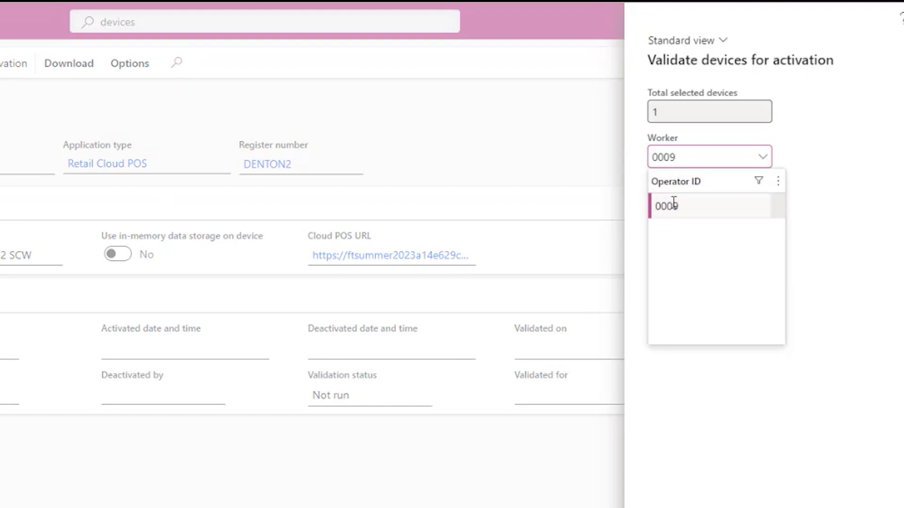
left_click(671, 204)
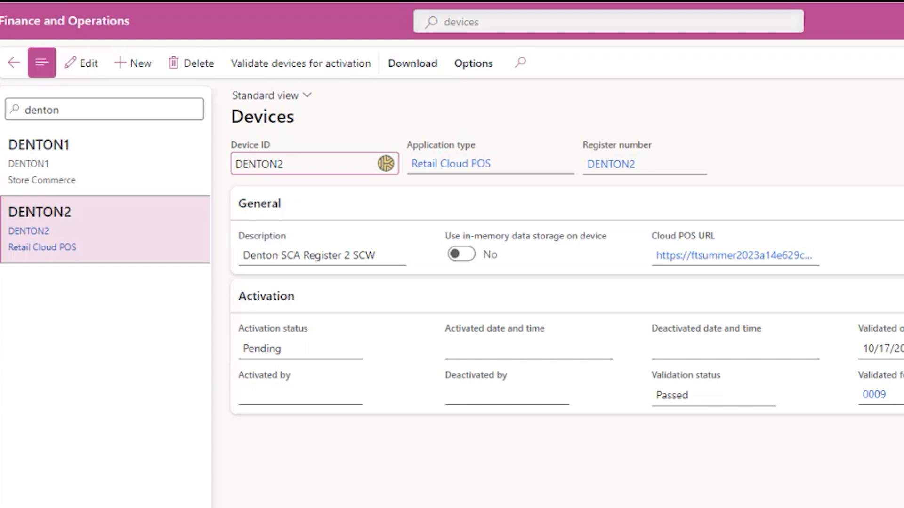
- Search for "channel data" and open the Channel database form
left_click(472, 19)
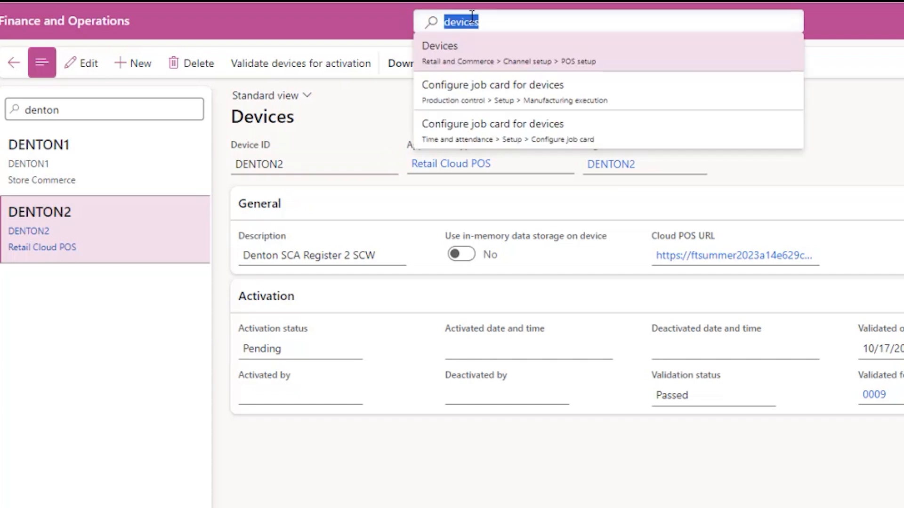
type("chanenel")
key("BackSpace")
key("BackSpace")
key("BackSpace")
key("BackSpace")
type("nel data")
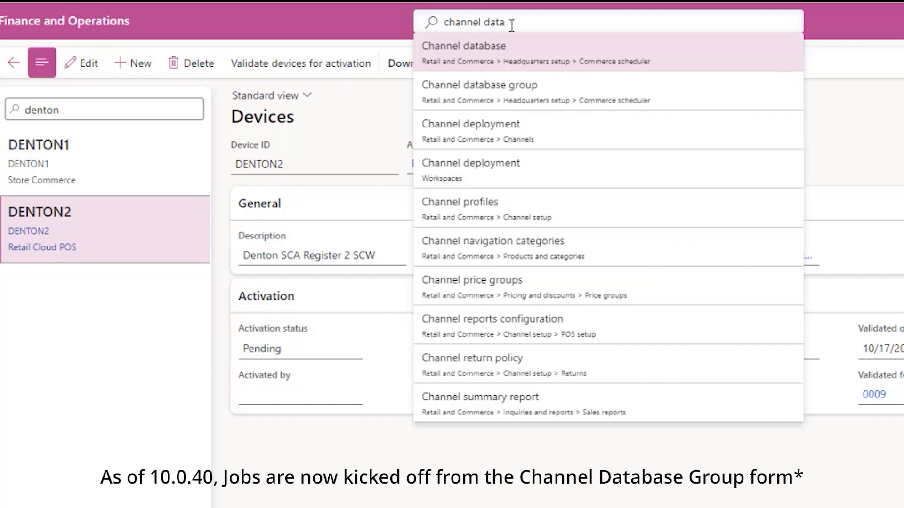
left_click(505, 54)
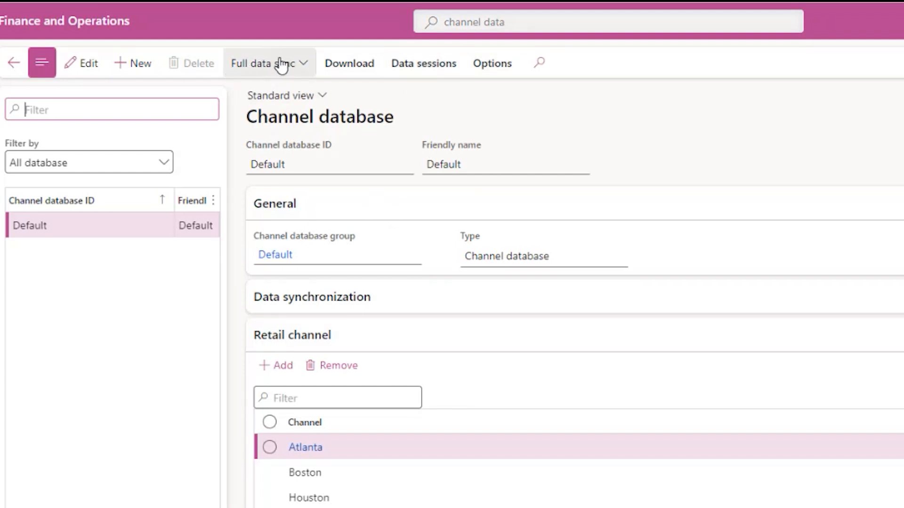
- Run a full data sync on the Default channel database using distribution schedule 9999 (All jobs)
left_click(28, 227)
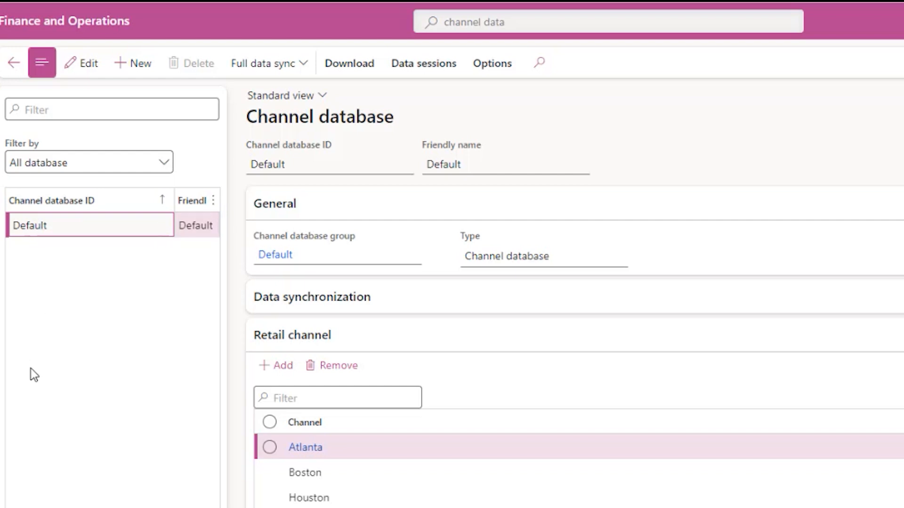
left_click(314, 70)
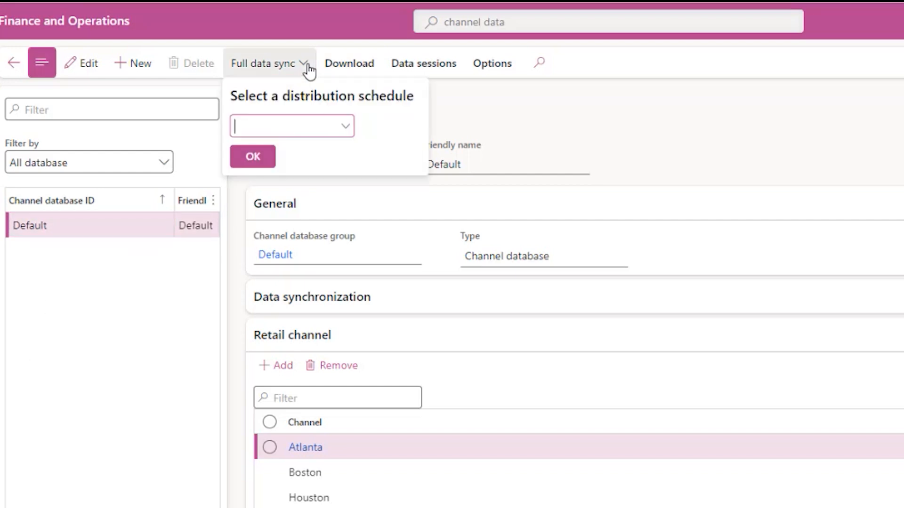
left_click(348, 131)
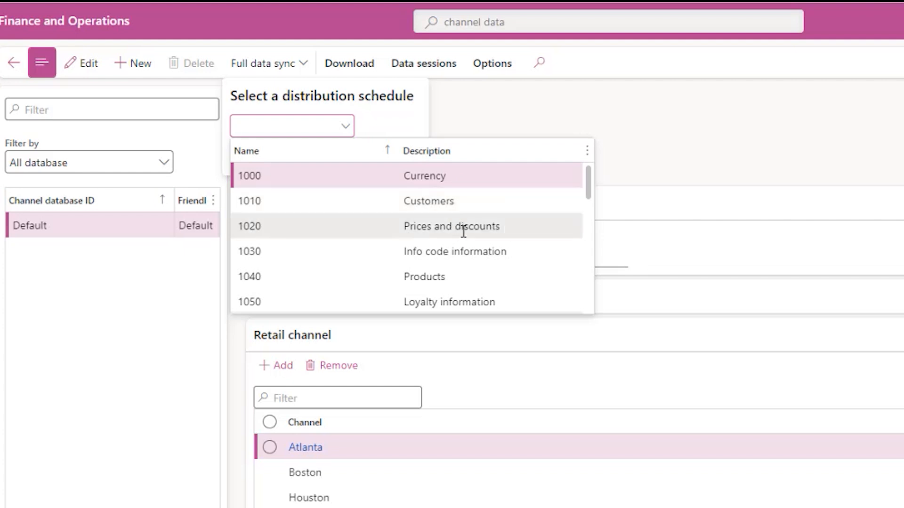
scroll(469, 236, "down", 2)
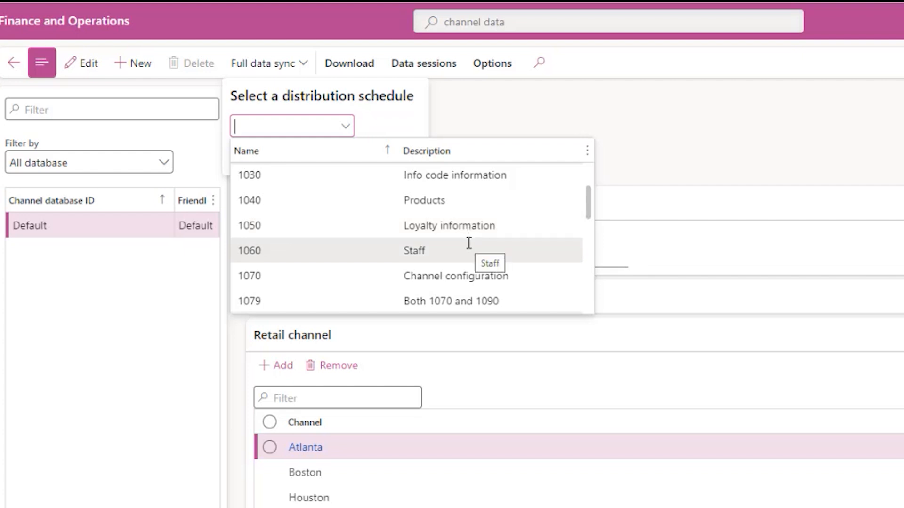
scroll(469, 243, "down", 2)
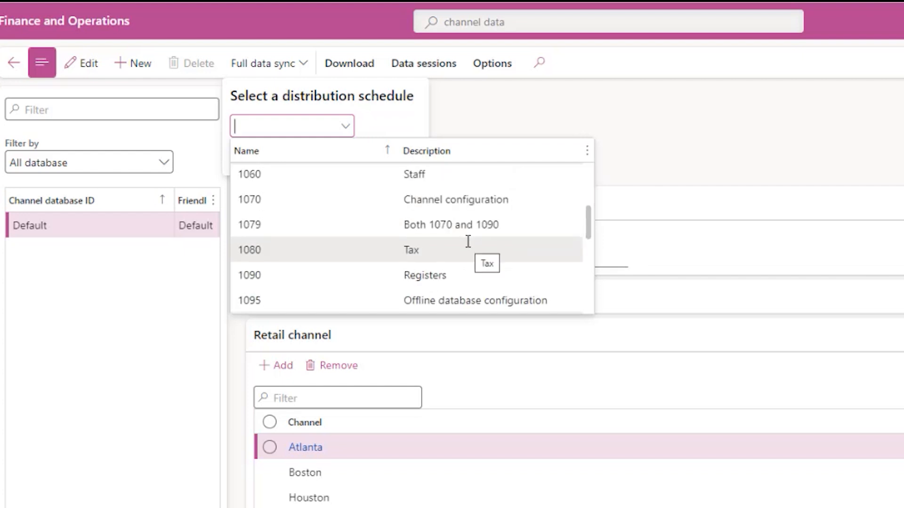
scroll(469, 242, "down", 4)
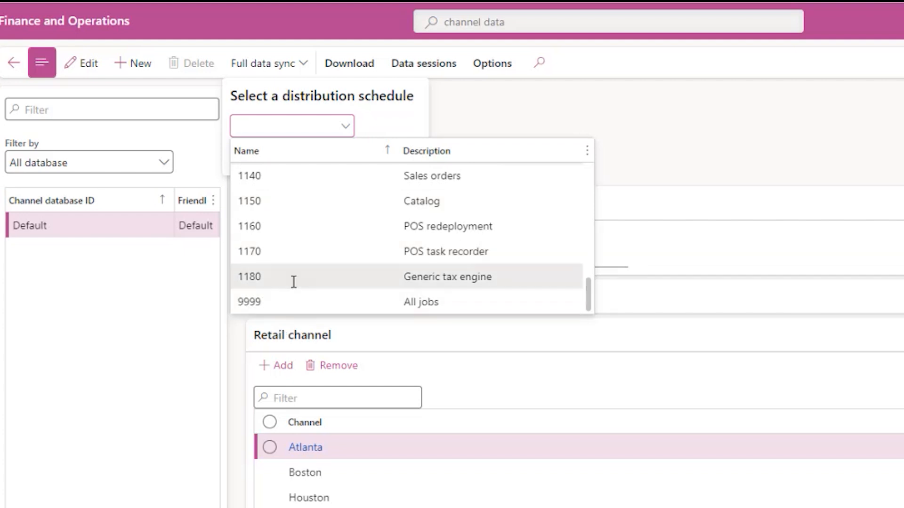
left_click(280, 302)
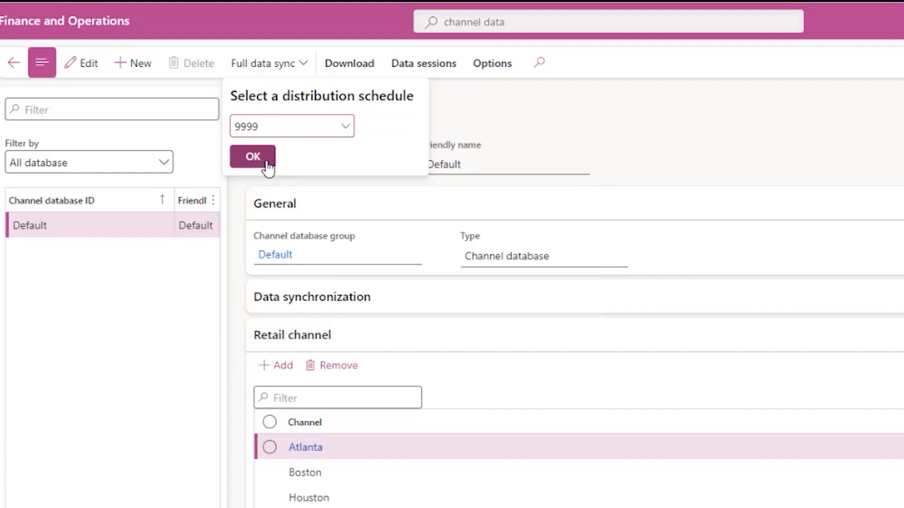
left_click(60, 160)
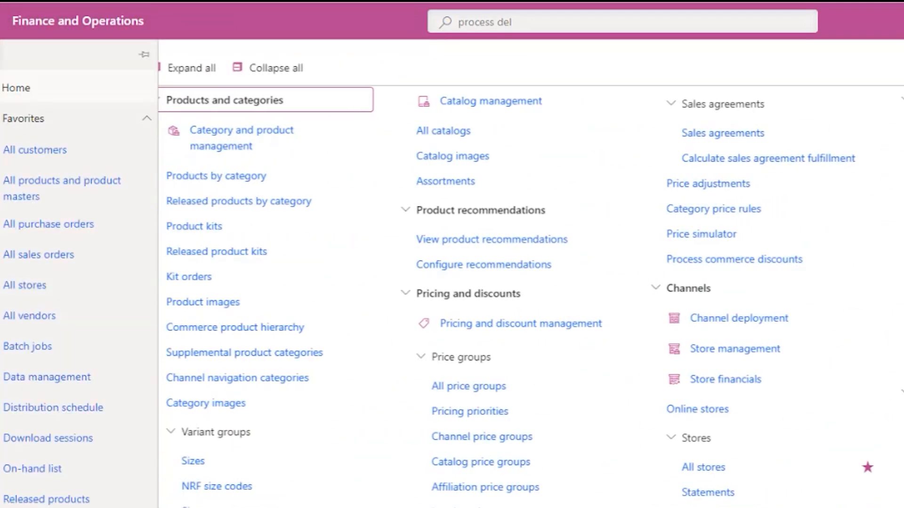
- Filter the batch jobs to descriptions containing 9999 and check the newly started full sync job on channel database Default
left_click(7, 351)
left_click(211, 223)
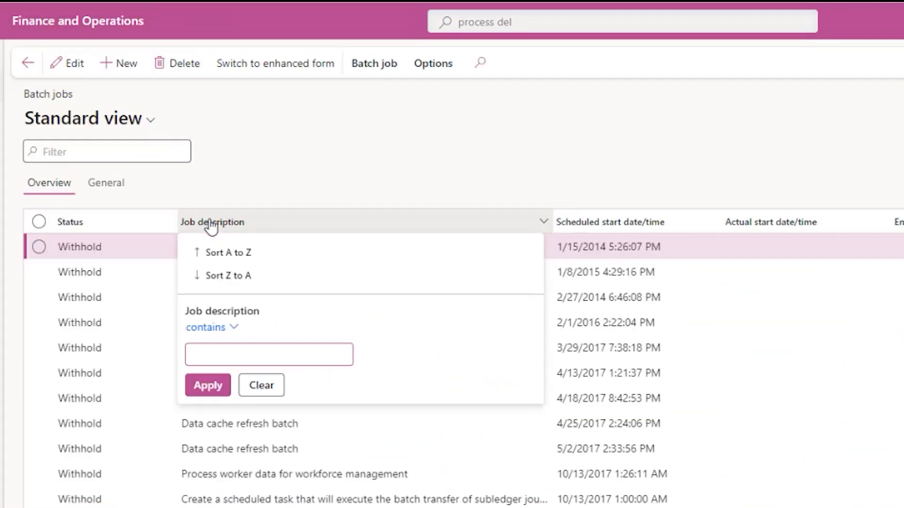
type("9999")
key("Return")
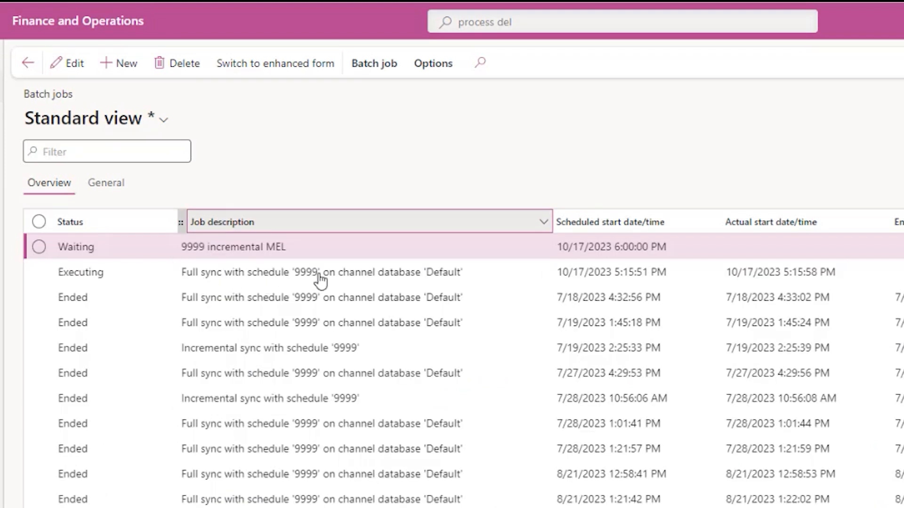
left_click(229, 274)
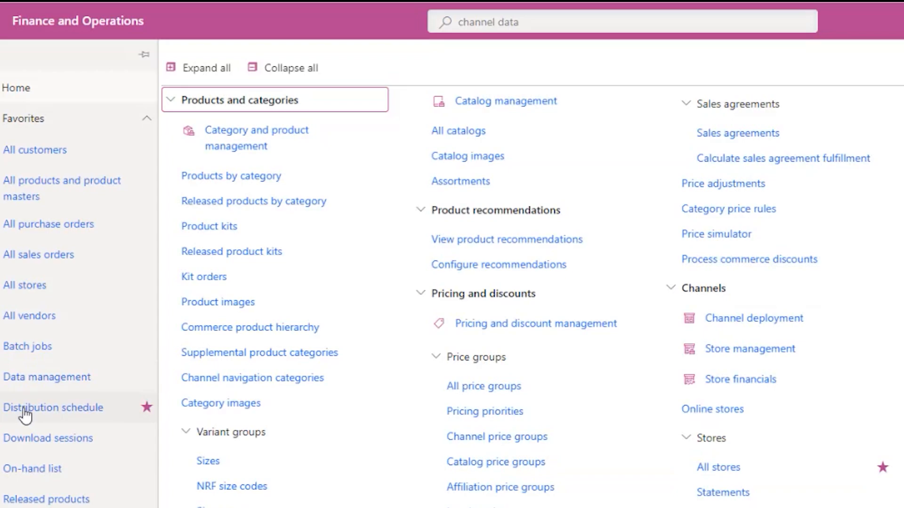
- Open the distribution schedules, view schedule 1020 Prices and discounts, and look through the other schedules
left_click(26, 410)
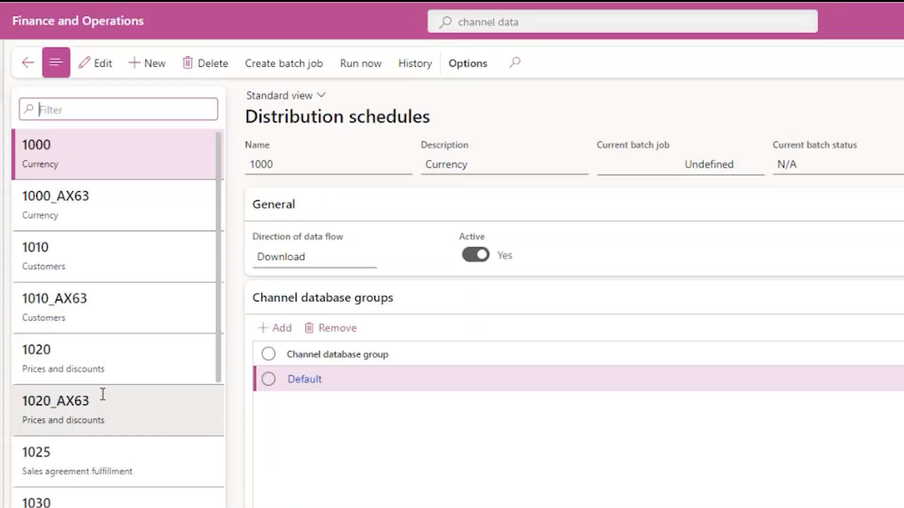
left_click(89, 358)
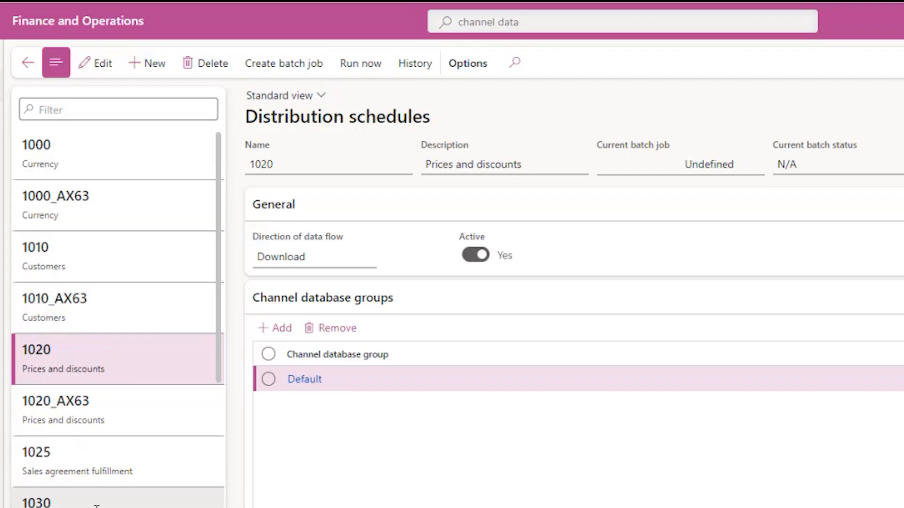
scroll(118, 301, "down", 4)
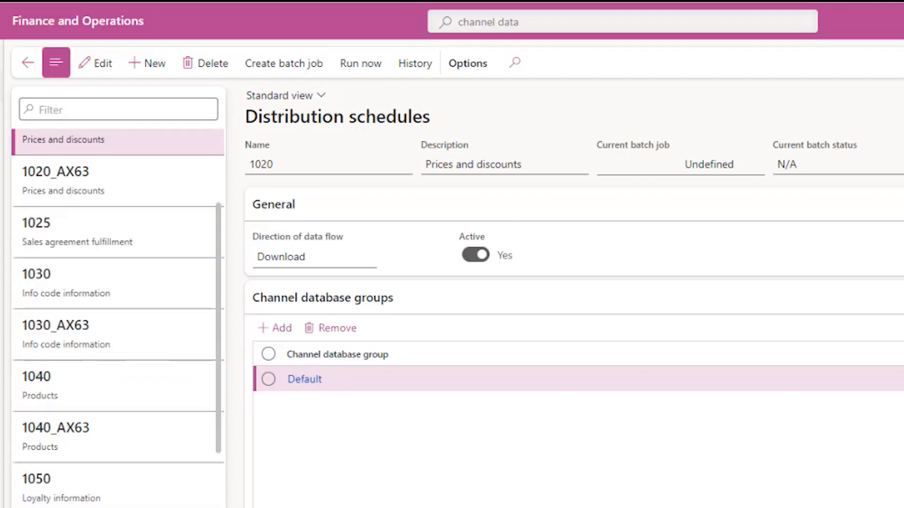
scroll(118, 330, "down", 15)
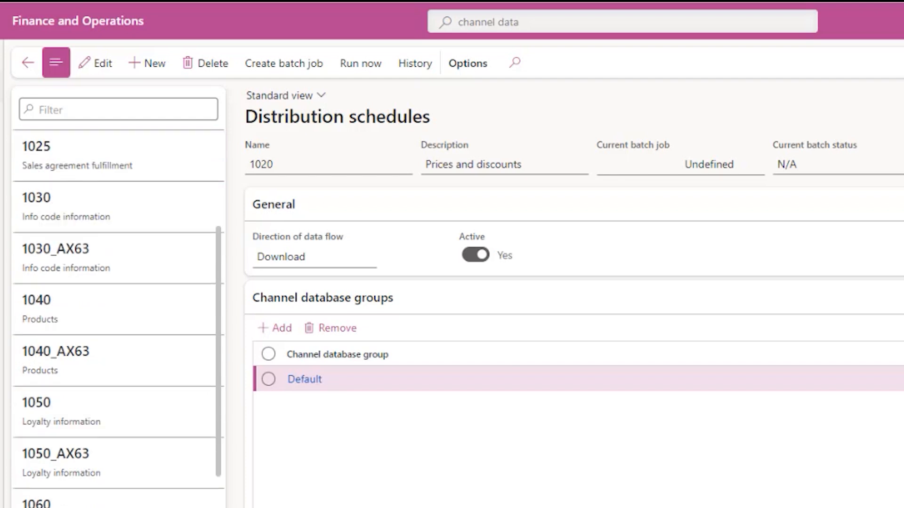
scroll(92, 484, "down", 5)
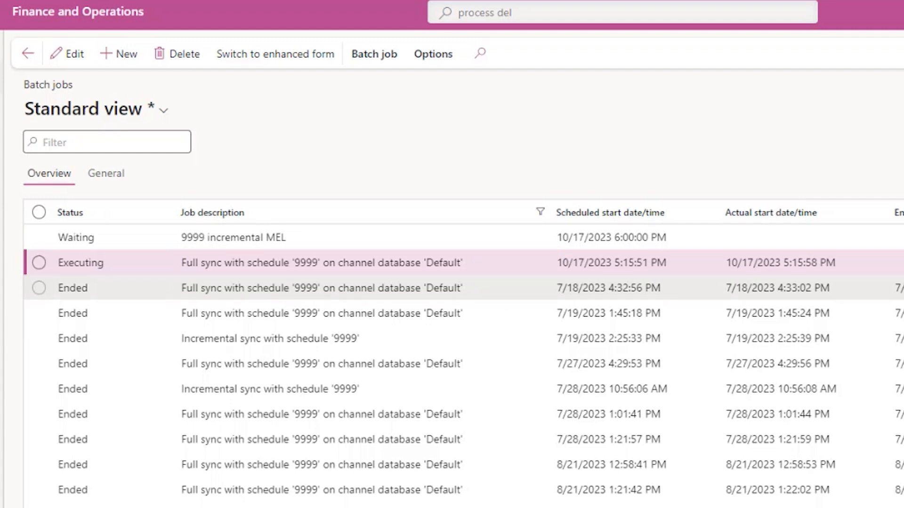
- Look over the 9999 batch jobs and the download sessions for the Default channel database
scroll(463, 366, "down", 5)
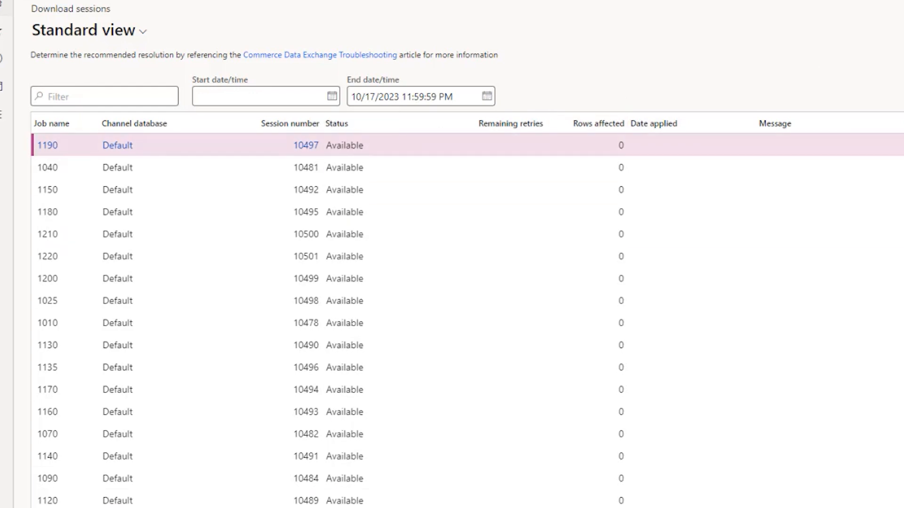
left_click(903, 1)
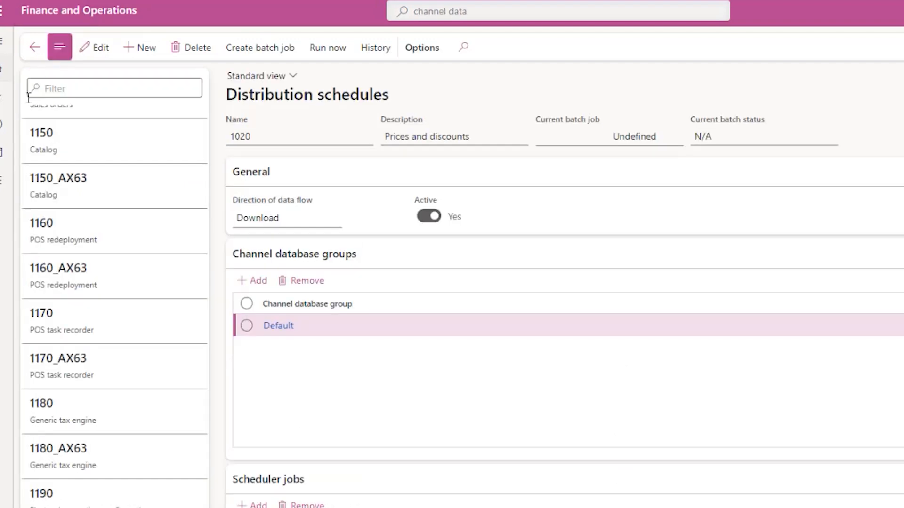
- Open the batch jobs and filter them to job descriptions containing "trick"
left_click(1, 49)
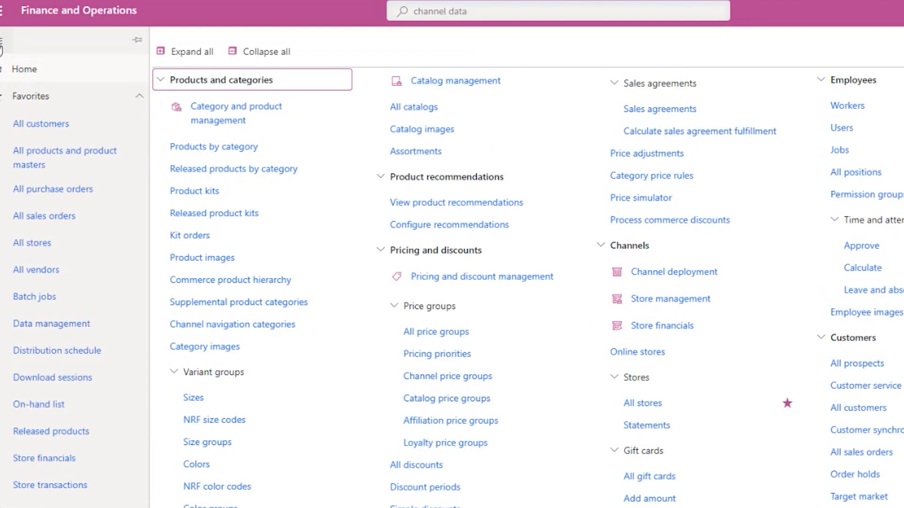
left_click(37, 298)
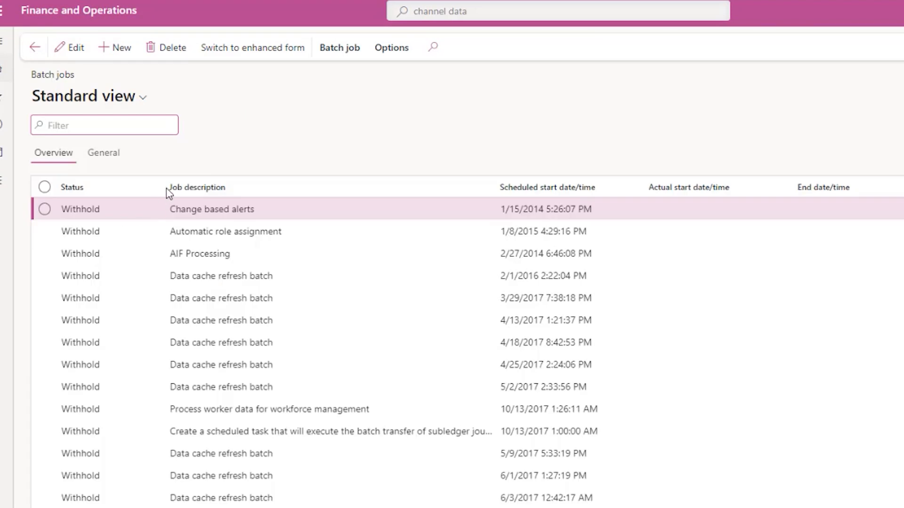
left_click(194, 188)
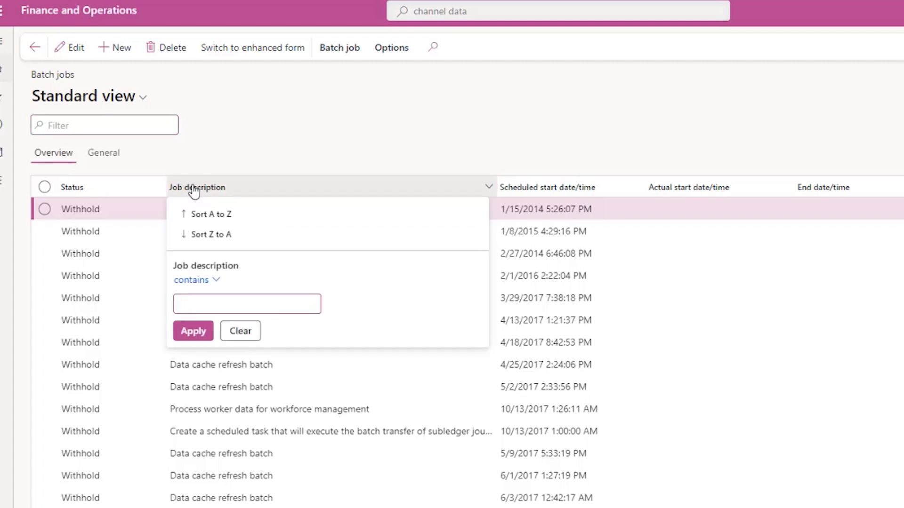
type("trick")
key("Return")
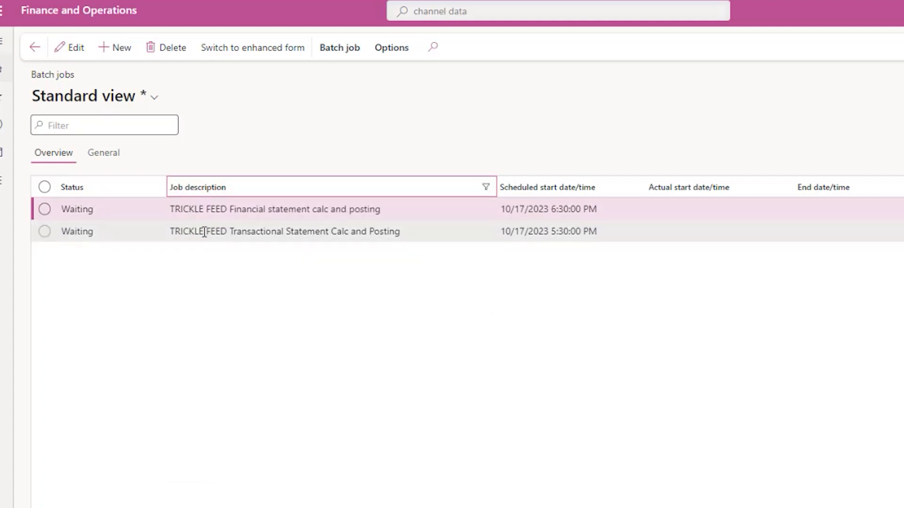
- Change the status of the TRICKLE FEED Transactional Statement Calc and Posting batch job to Withhold
left_click(263, 235)
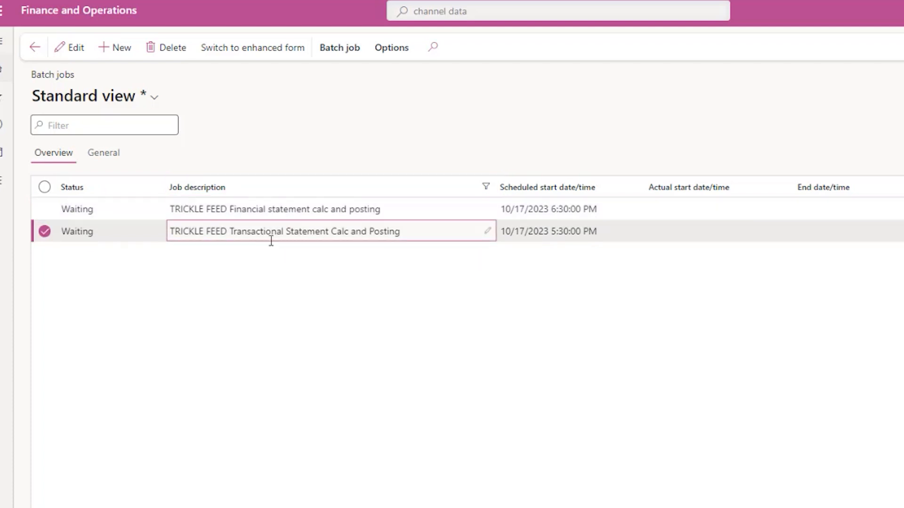
left_click(333, 47)
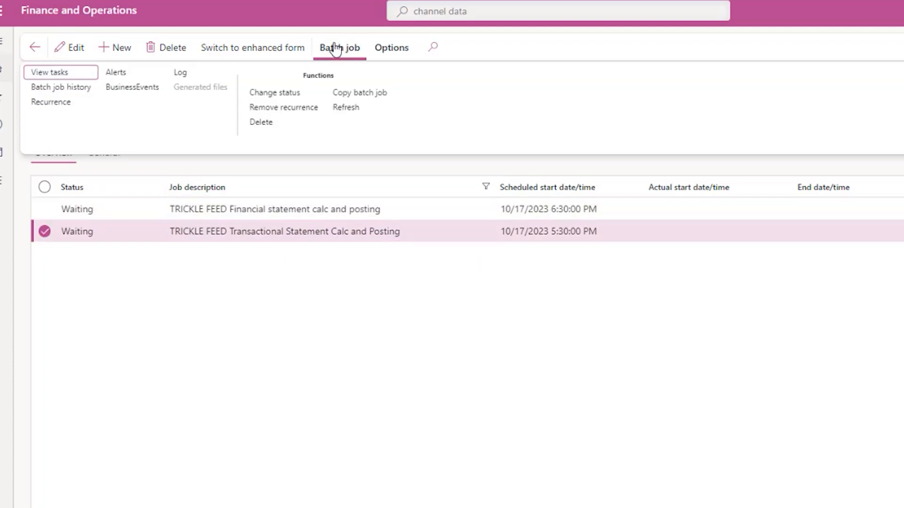
left_click(292, 96)
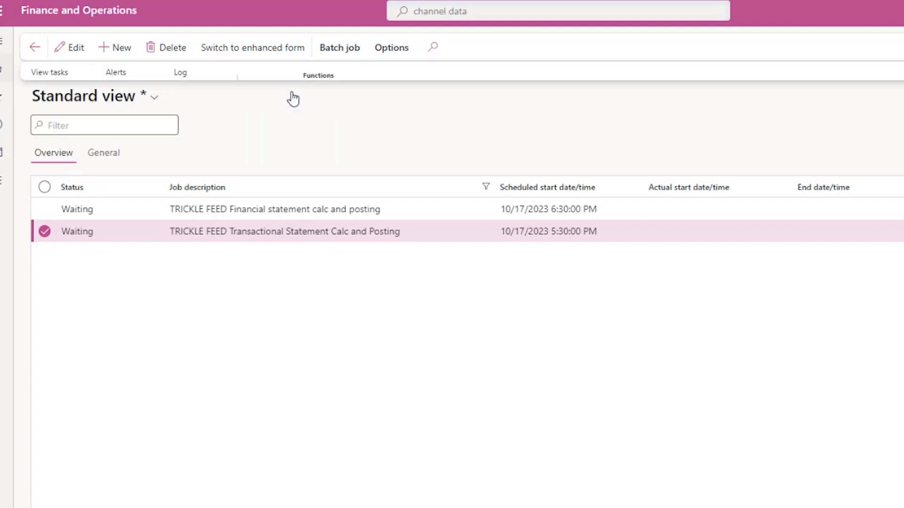
left_click(783, 100)
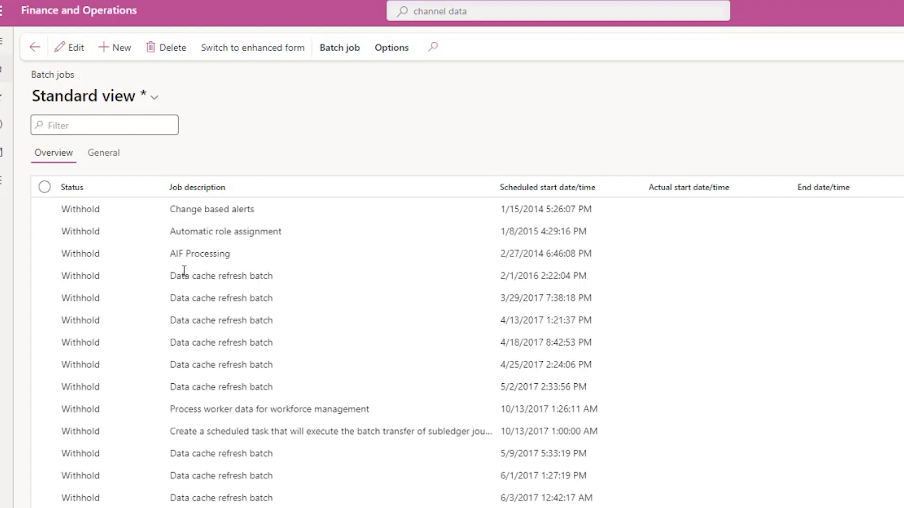
- Filter for the trickle feed jobs again and change TRICKLE FEED Financial statement calc and posting to Withhold
left_click(204, 189)
left_click(203, 190)
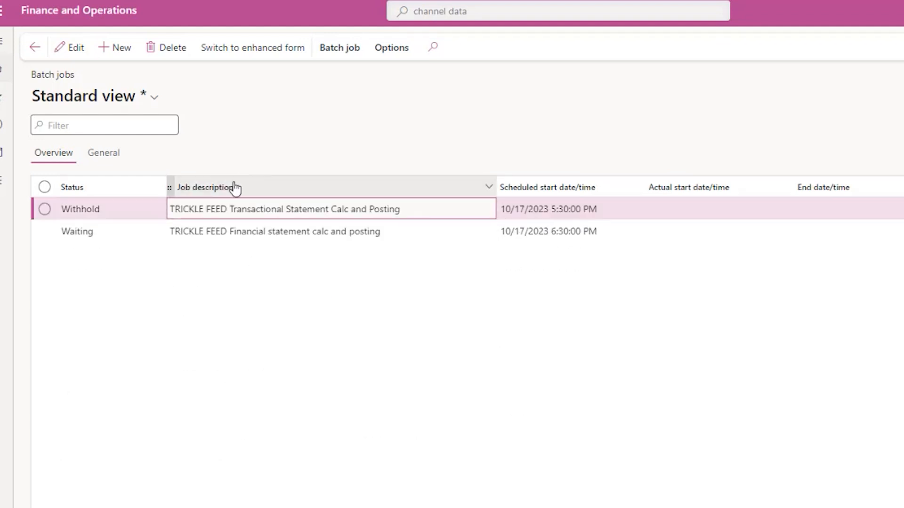
left_click(238, 231)
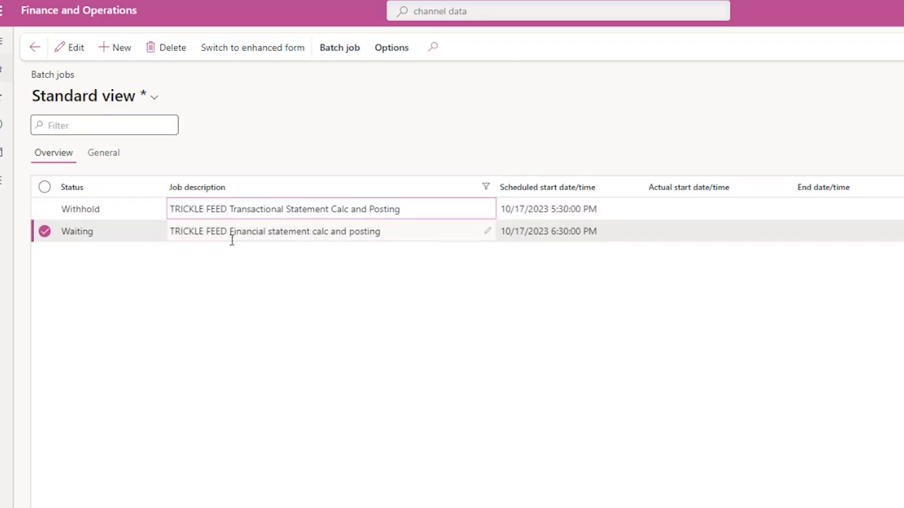
left_click(335, 47)
left_click(278, 96)
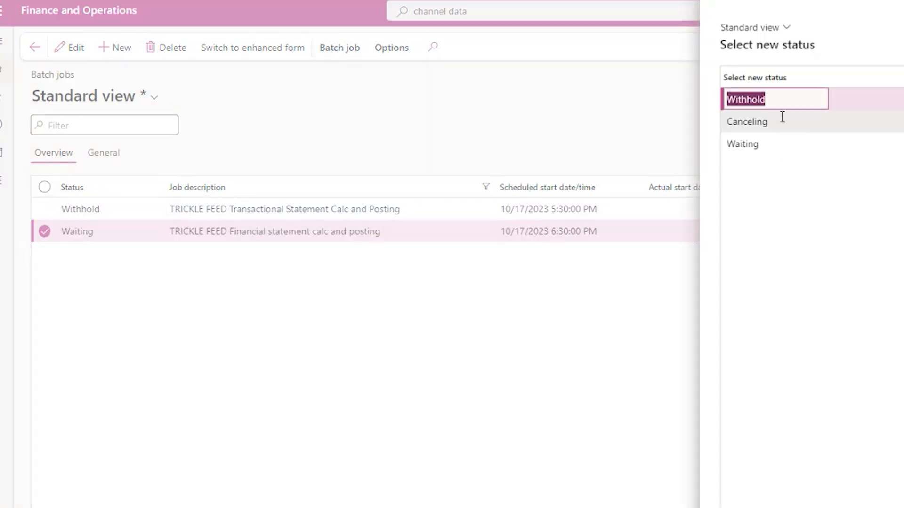
left_click(783, 97)
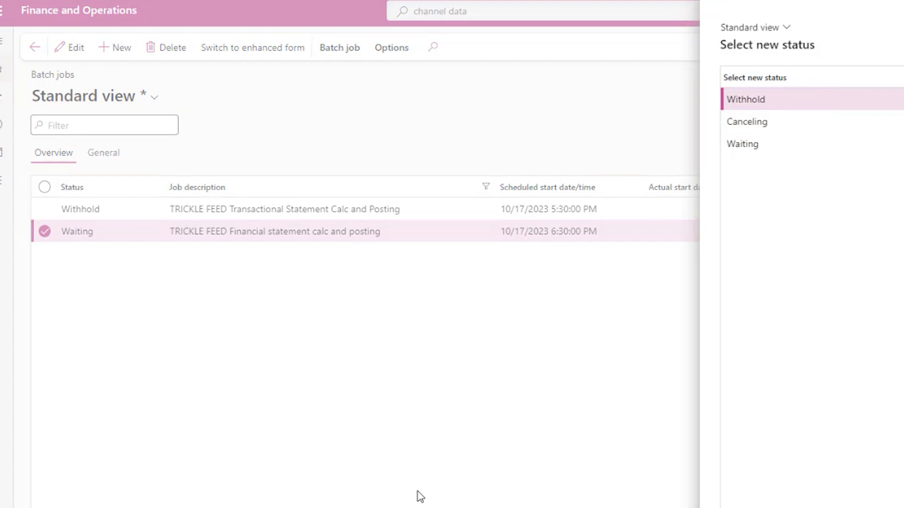
key("Return")
- Open the batch tasks of the TRICKLE FEED Transactional Statement Calc and Posting job
left_click(269, 226)
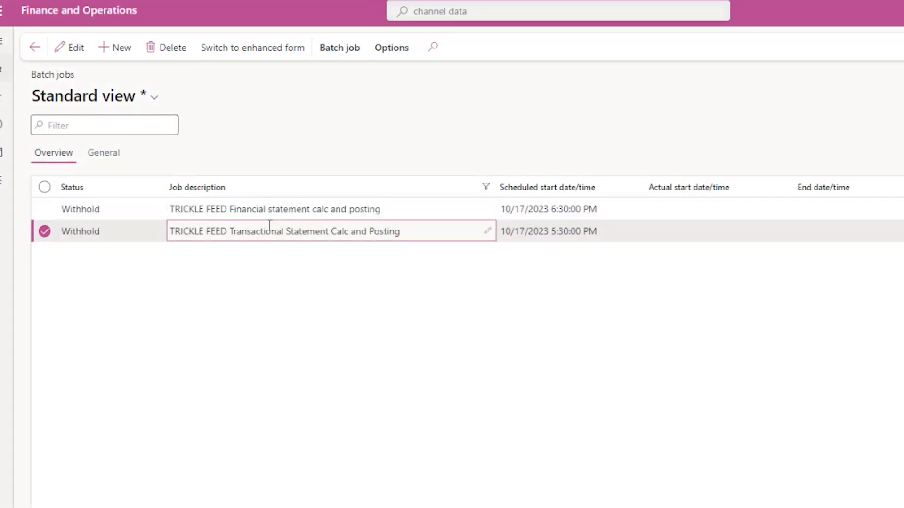
left_click(351, 49)
left_click(42, 76)
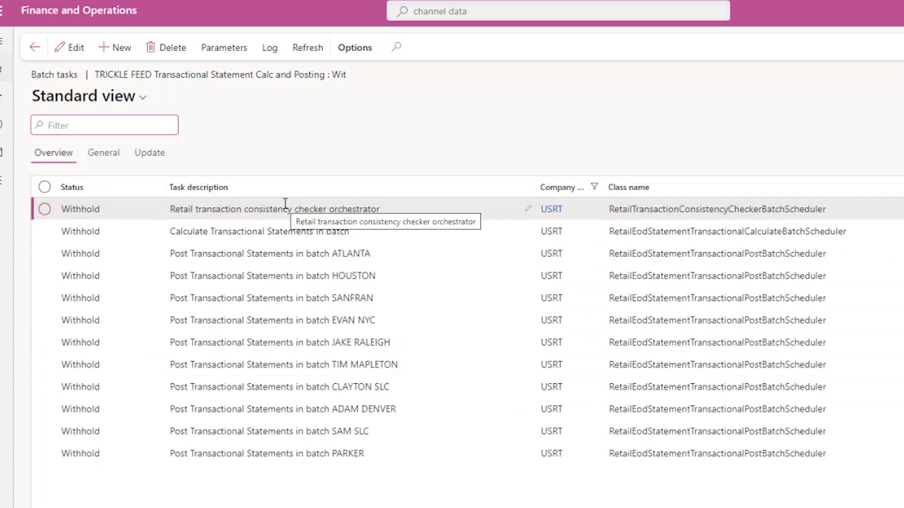
- Review the job's tasks, from the consistency checker and statement calculation to the posting tasks for each store
left_click(272, 225)
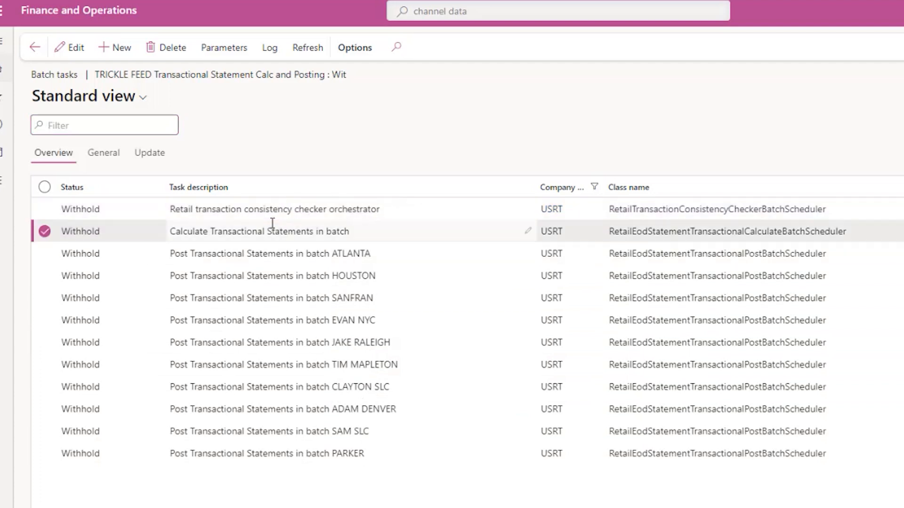
left_click(282, 252)
left_click(292, 275)
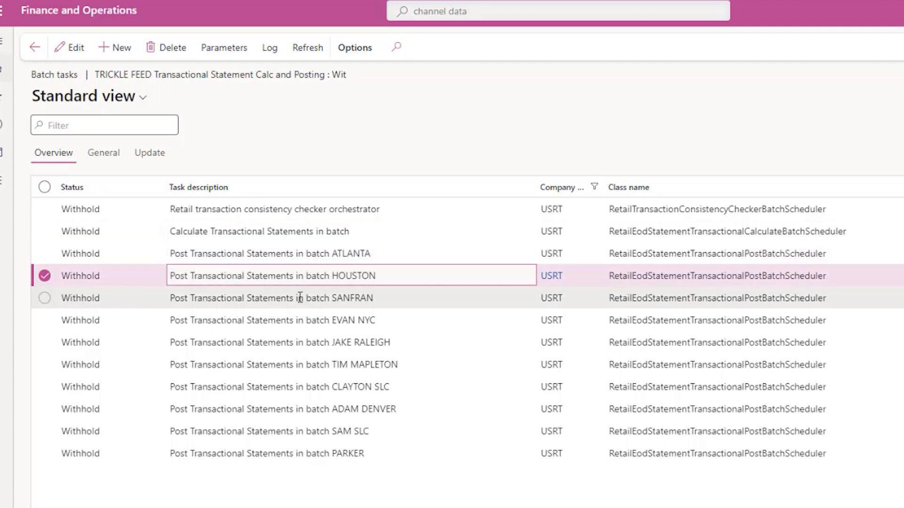
left_click(298, 297)
left_click(301, 323)
left_click(305, 345)
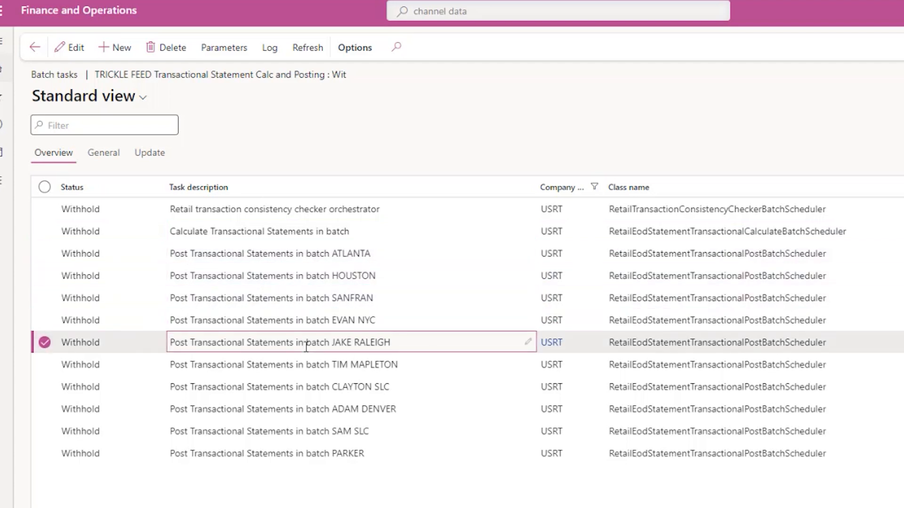
left_click(253, 210)
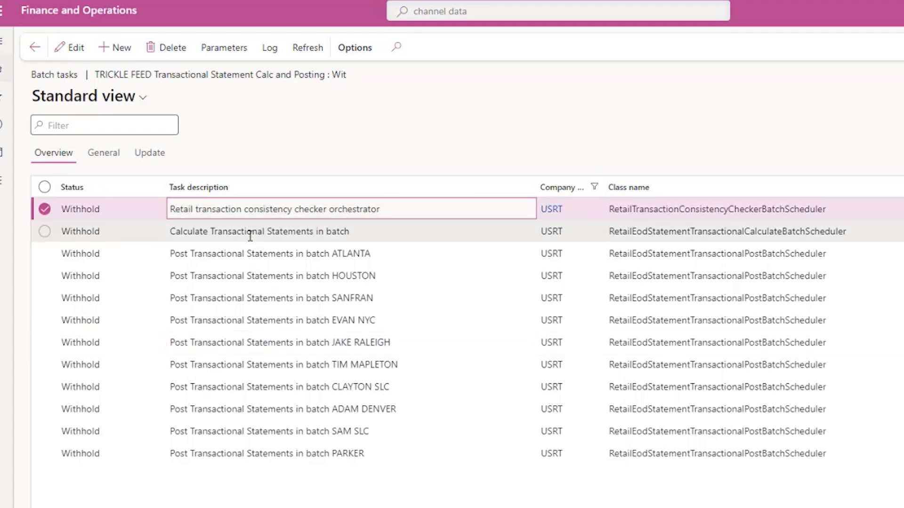
left_click(250, 234)
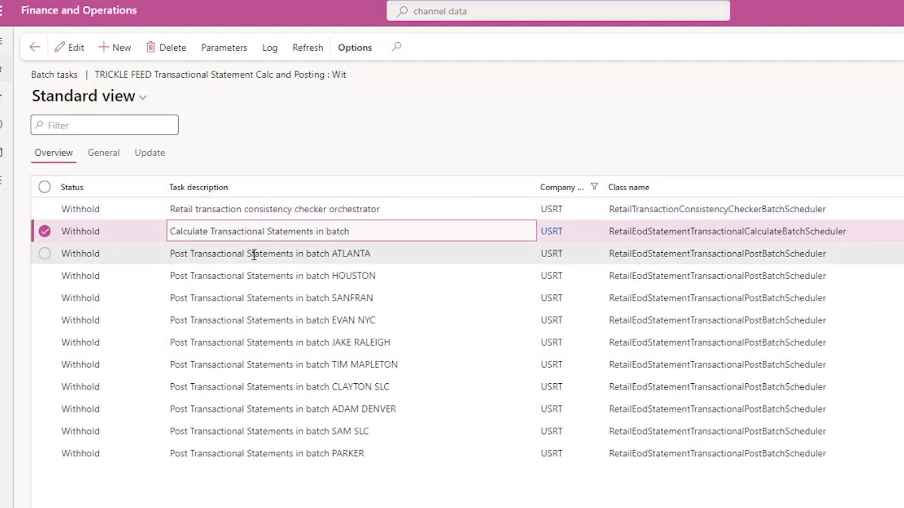
left_click(254, 255)
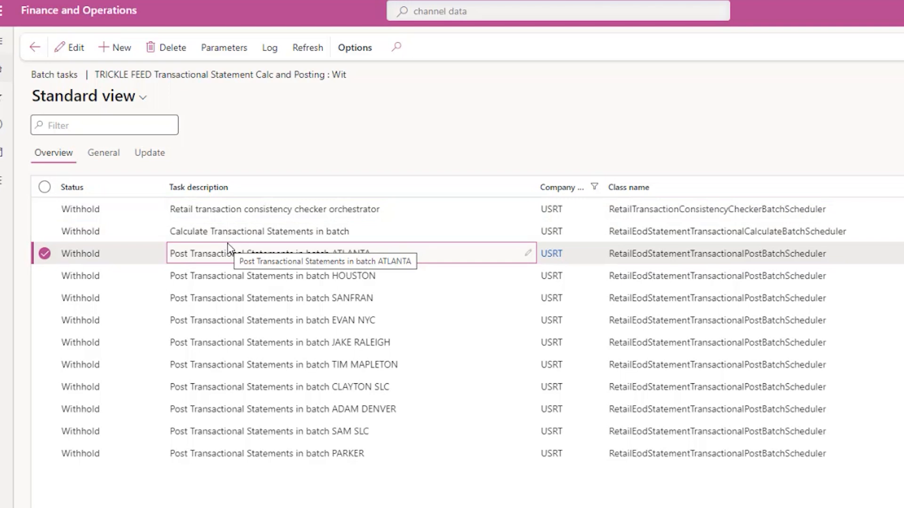
- Open the parameters of the Retail transaction consistency checker orchestrator task and collapse the organization nodes under Contoso Retail
left_click(317, 209)
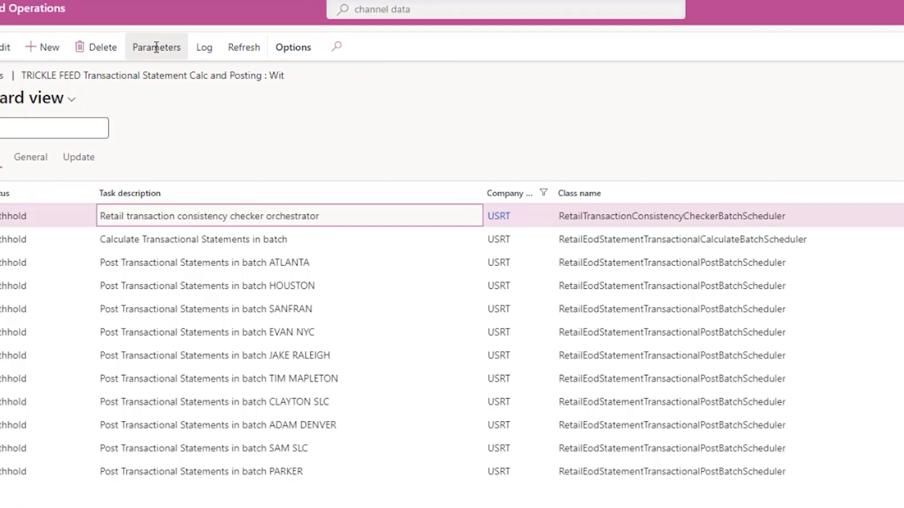
left_click(224, 48)
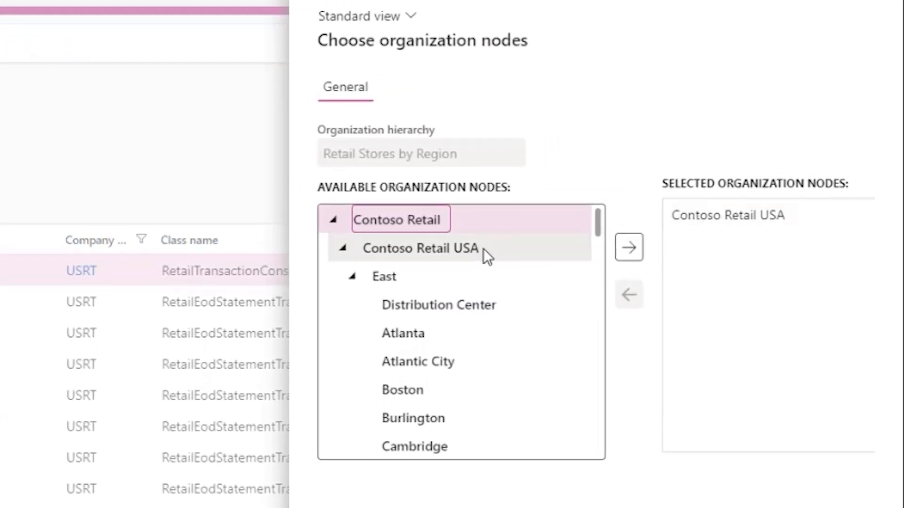
left_click(343, 250)
left_click(342, 250)
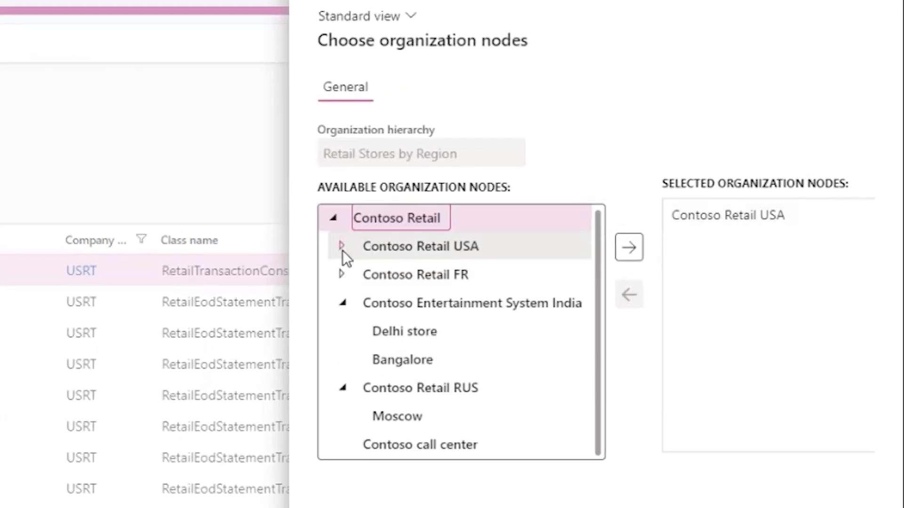
left_click(343, 306)
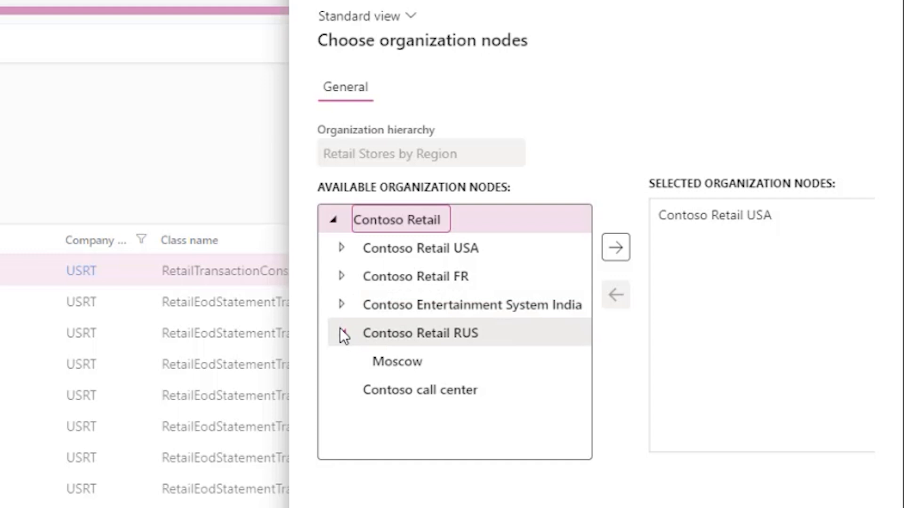
left_click(341, 332)
left_click(341, 332)
left_click(342, 332)
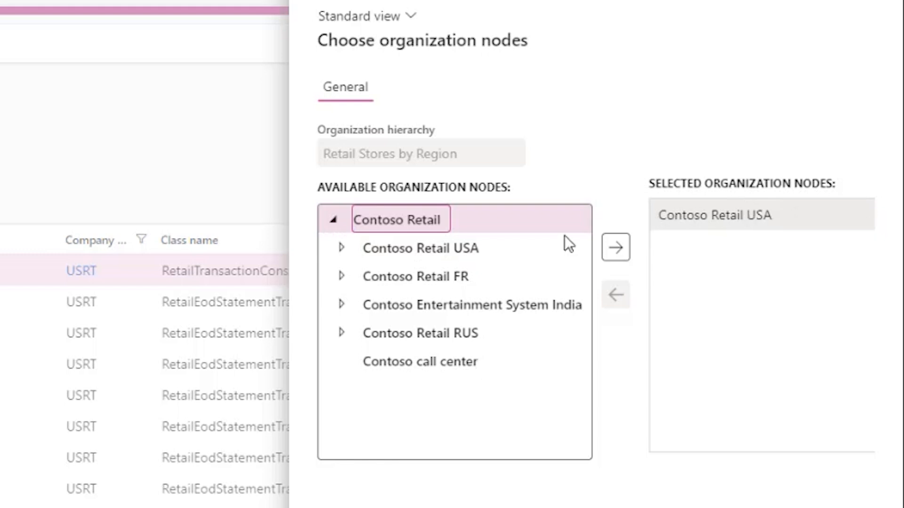
- Expand Contoso Retail USA, check that its stores include Denton TX, and close the consistency checker's parameters
left_click(341, 248)
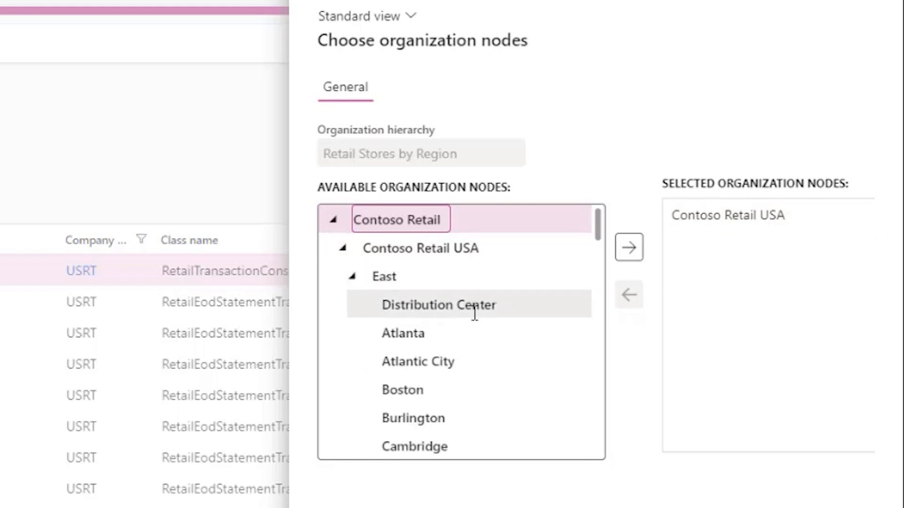
scroll(473, 313, "down", 3)
scroll(473, 313, "down", 10)
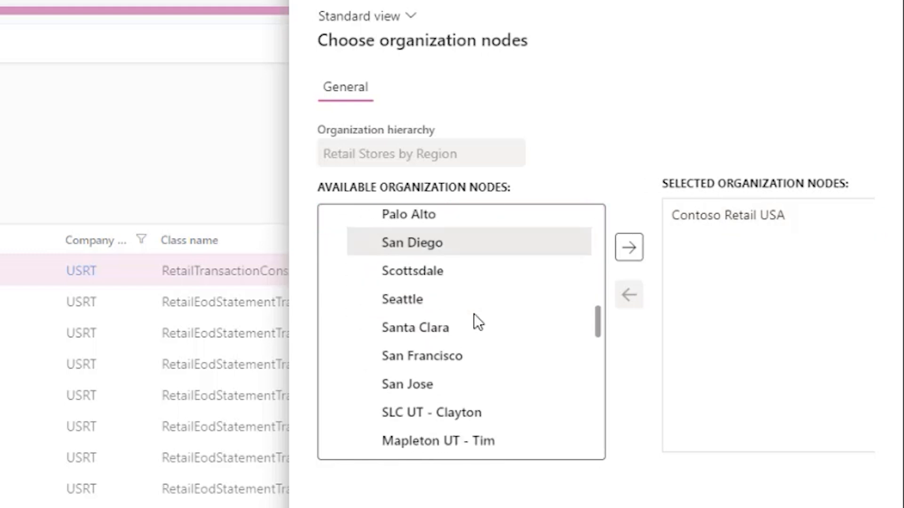
scroll(473, 314, "down", 5)
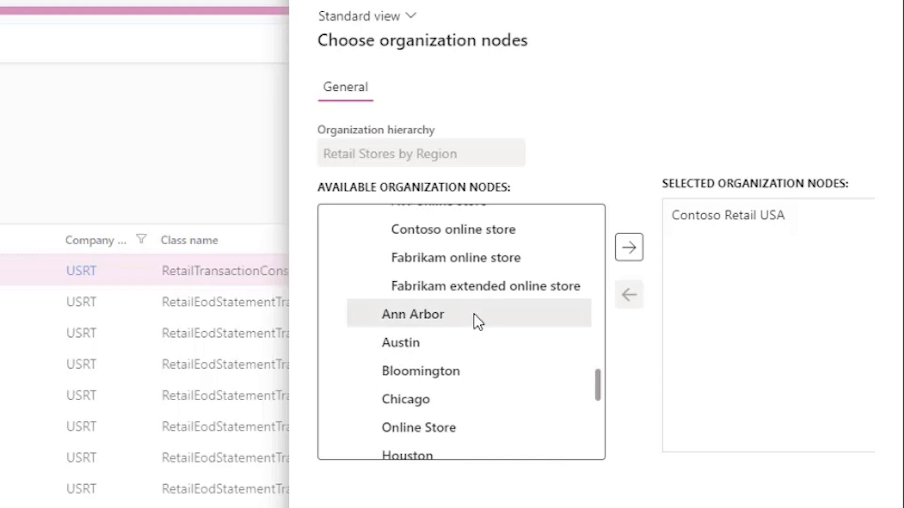
scroll(473, 314, "down", 5)
scroll(475, 320, "down", 3)
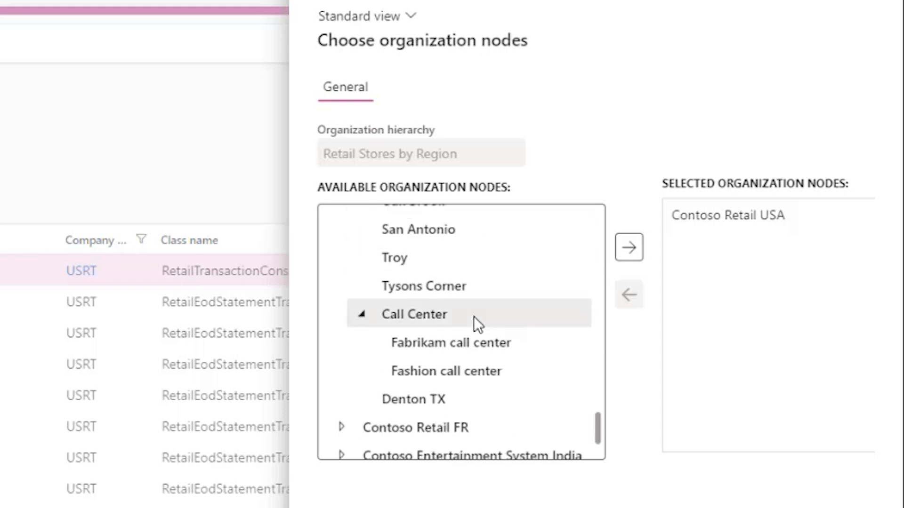
scroll(474, 323, "down", 2)
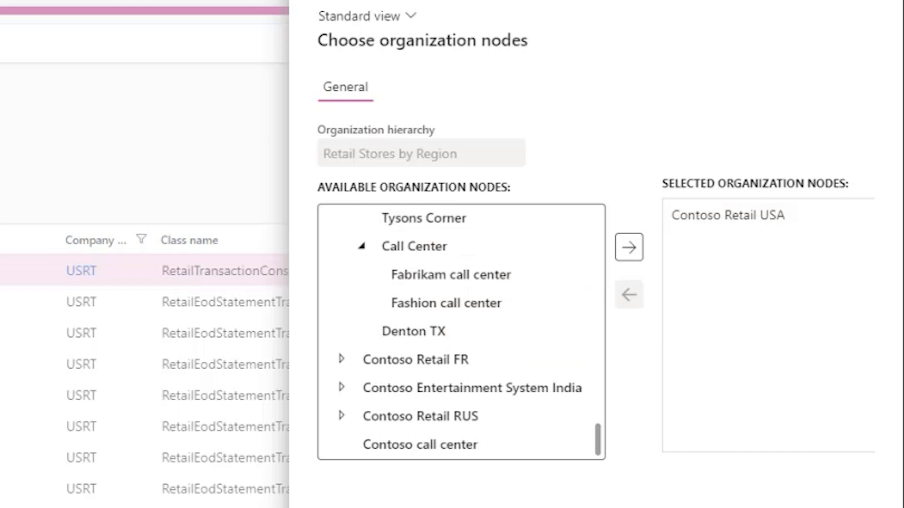
key("Escape")
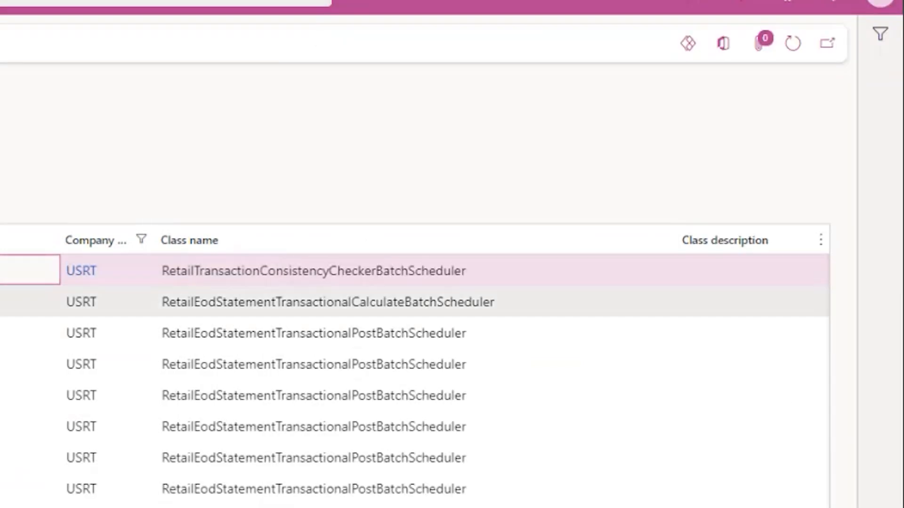
- Open the parameters of the Calculate Transactional Statements in batch task and collapse the East and West regions under Contoso Retail USA
left_click(24, 301)
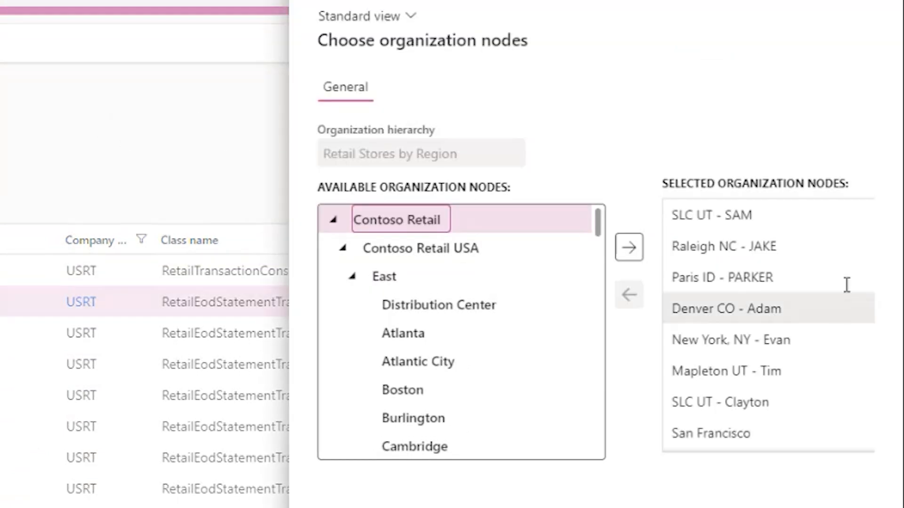
scroll(791, 345, "down", 1)
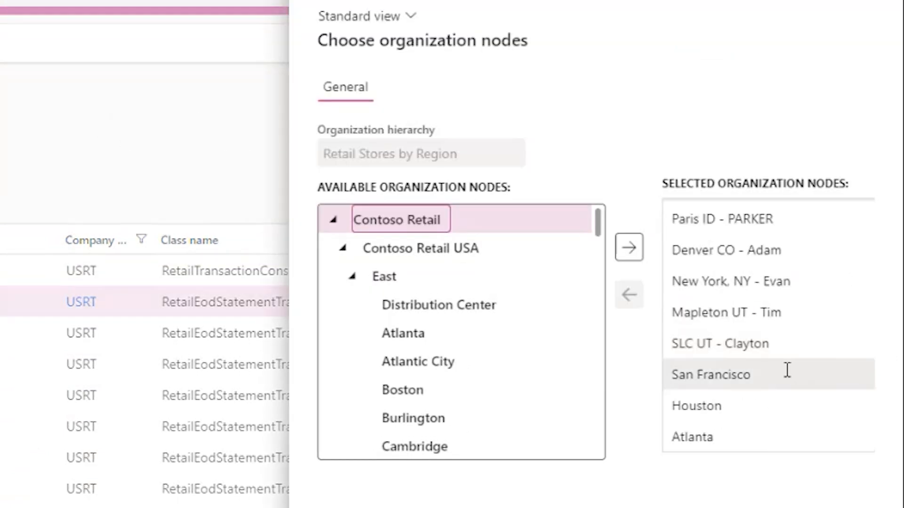
left_click(352, 277)
scroll(355, 277, "down", 1)
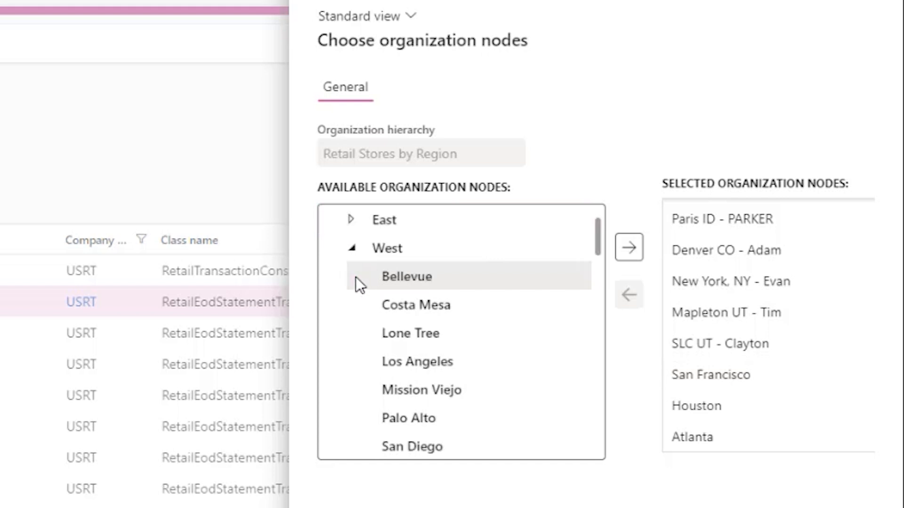
left_click(353, 248)
scroll(352, 245, "down", 1)
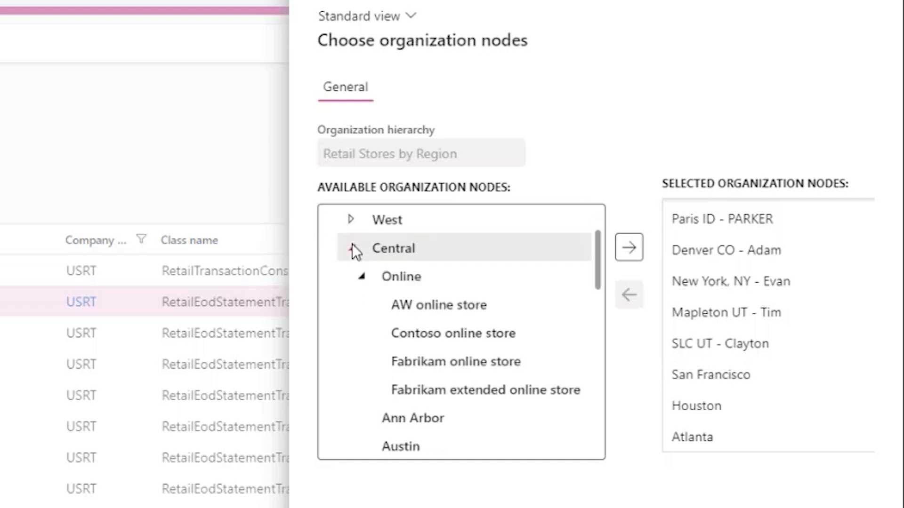
- Add Denton TX from the Central region to the calculation task's selected organization nodes and check the selected list
left_click(361, 276)
left_click(361, 277)
left_click(364, 276)
scroll(464, 375, "down", 5)
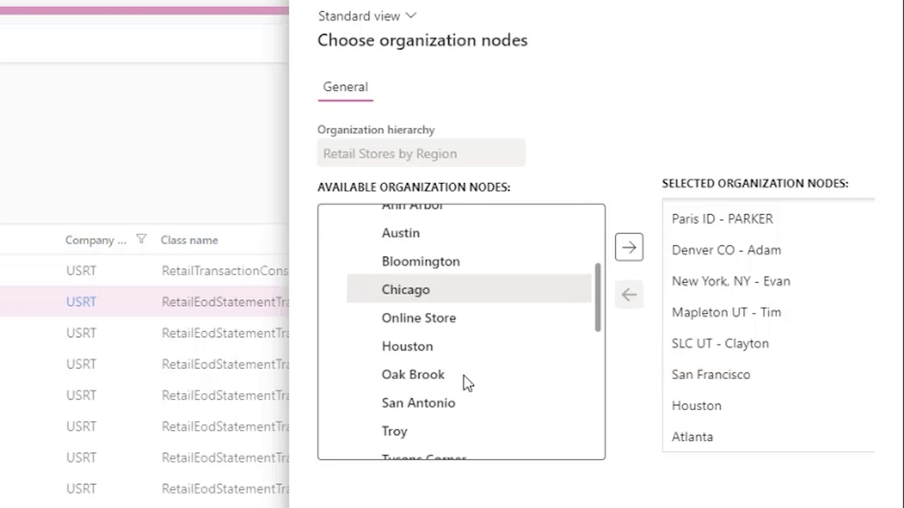
scroll(463, 376, "down", 5)
left_click(447, 294)
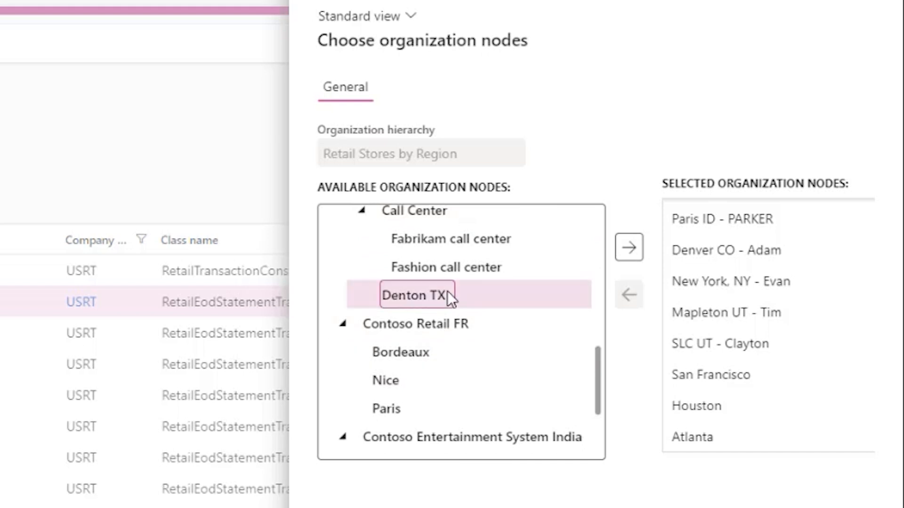
left_click(630, 248)
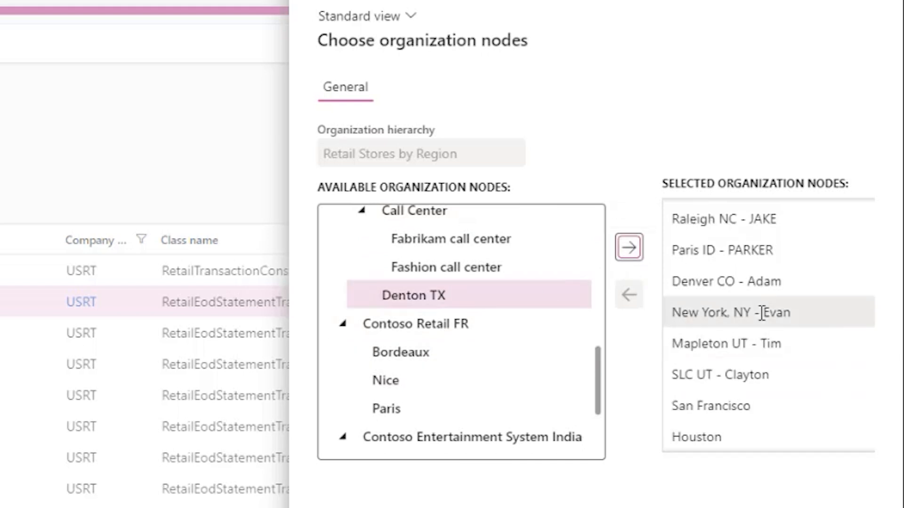
scroll(765, 367, "down", 1)
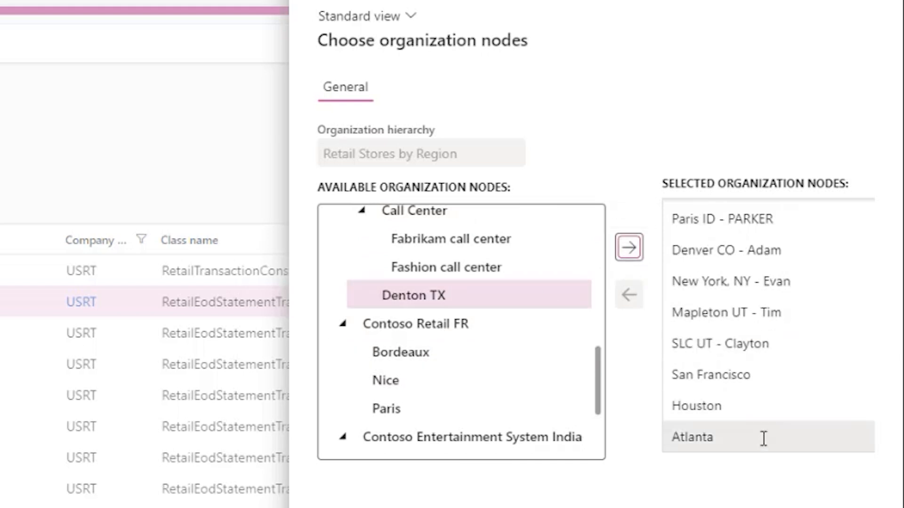
scroll(762, 421, "up", 3)
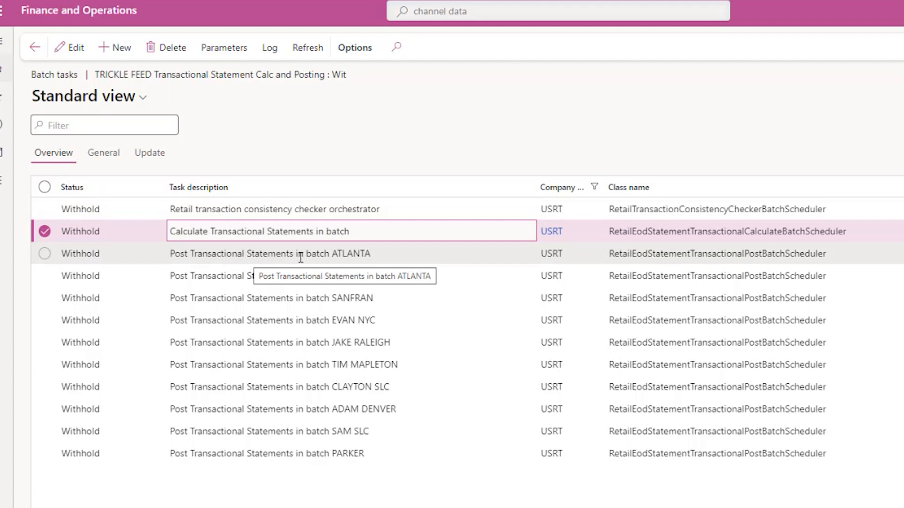
- Copy the description of the Atlanta posting task into a Notepad note and leave an empty line below it
left_click_drag(383, 255, 151, 234)
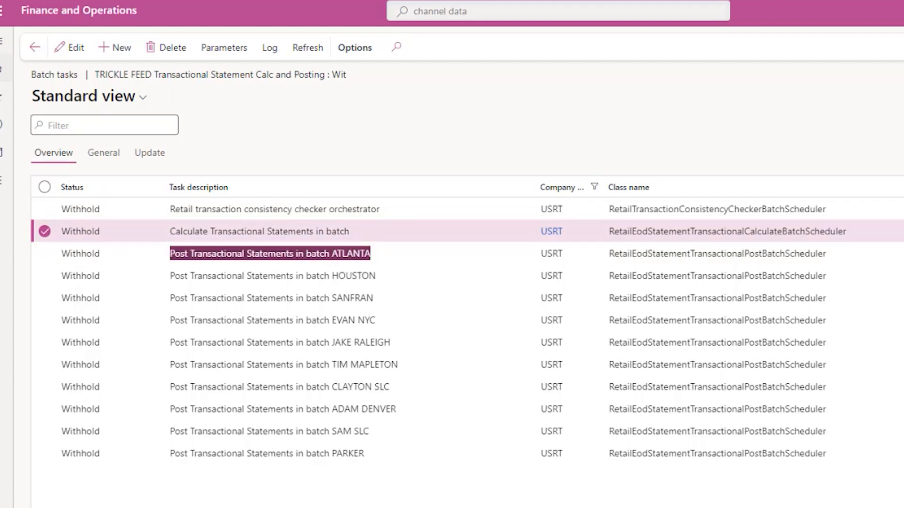
type("Post Transactional Statements in batch ATLANTA")
key("Return")
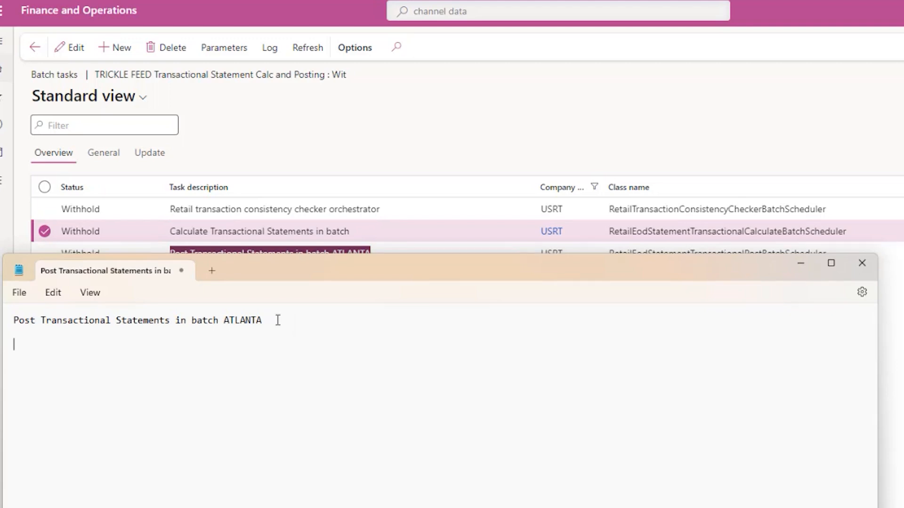
left_click_drag(467, 264, 493, 342)
- Copy the Atlanta posting task's class name, RetailEodStatementTransactionalPostBatchScheduler, into the Notepad note
left_click(792, 248)
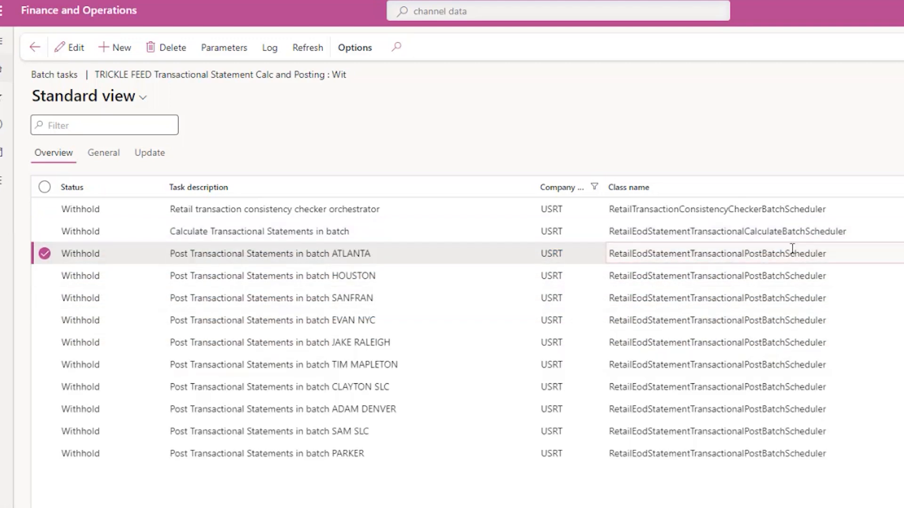
double_click(832, 253)
key("ctrl+c")
key("alt+Tab")
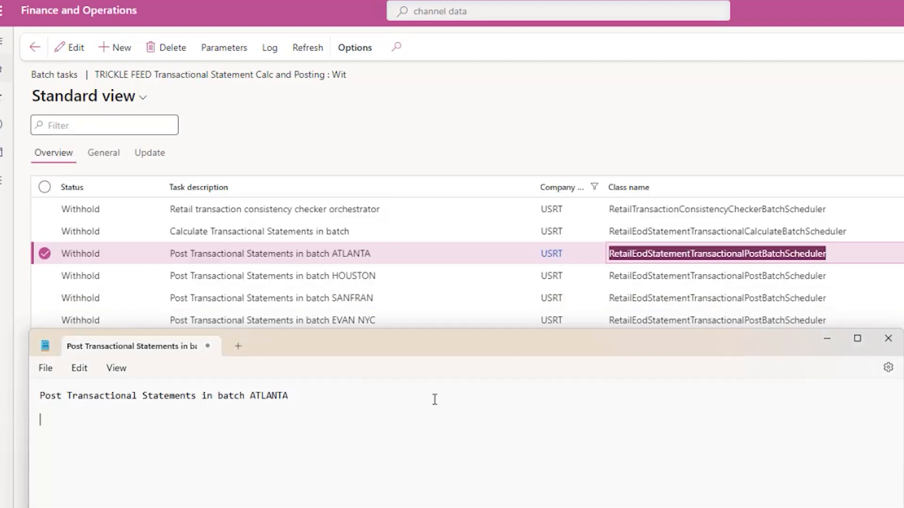
key("ctrl+v")
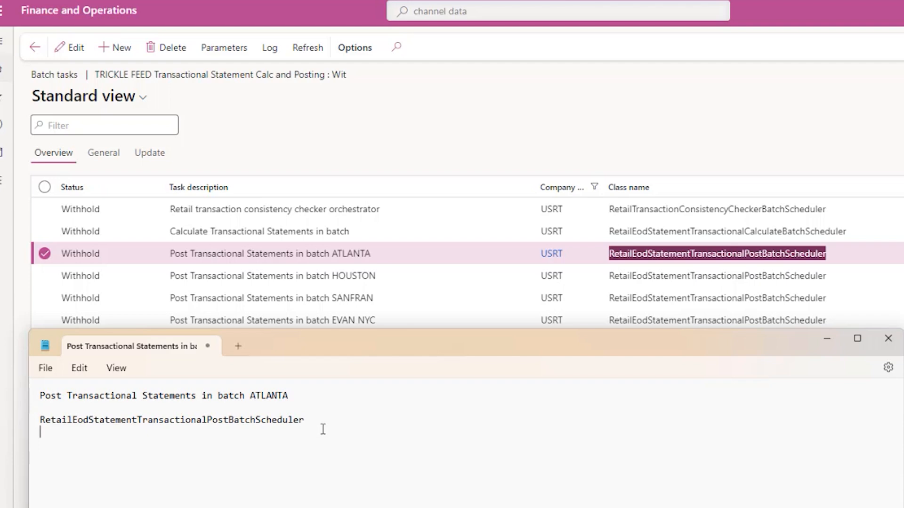
- Create a new batch task described as "Post Transactional Statements in batch DENTON", reusing the description text from the Notepad note
left_click(236, 253)
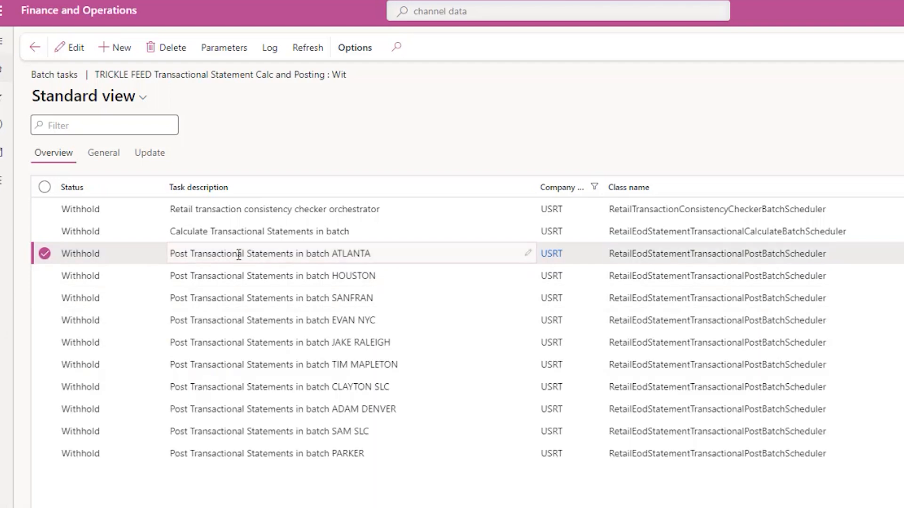
left_click(121, 49)
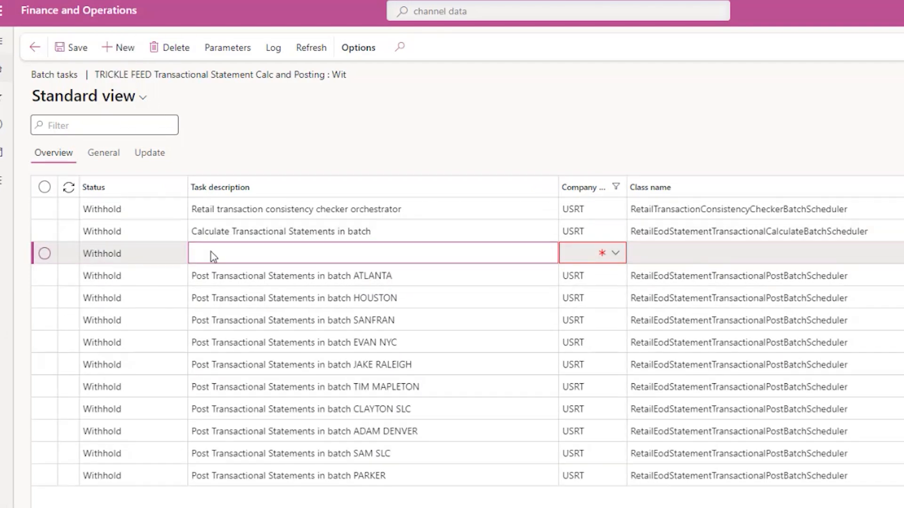
key("alt+Tab")
triple_click(254, 396)
key("ctrl+c")
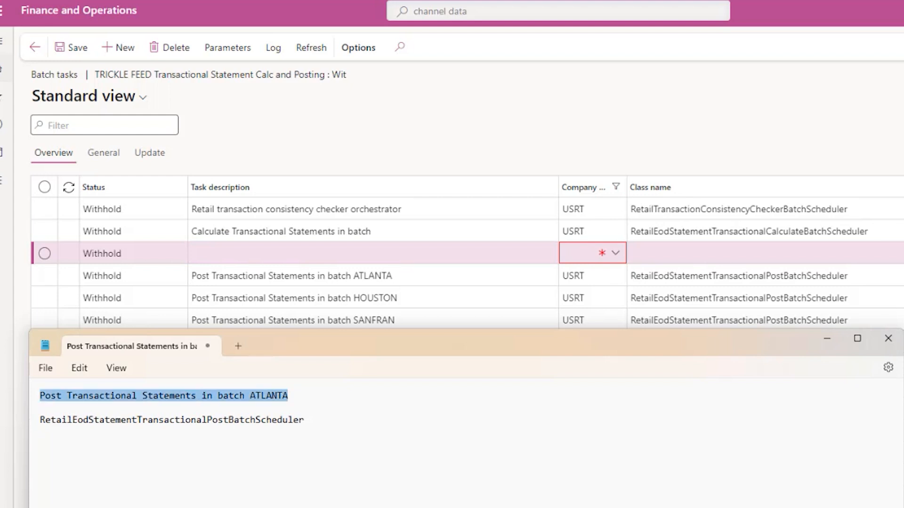
left_click(293, 254)
key("ctrl+v")
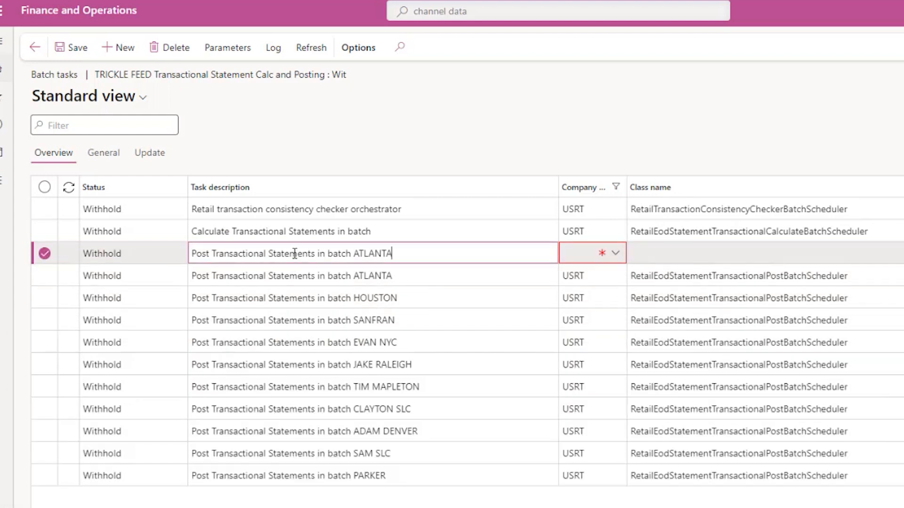
double_click(372, 257)
type("DENTON")
key("Tab")
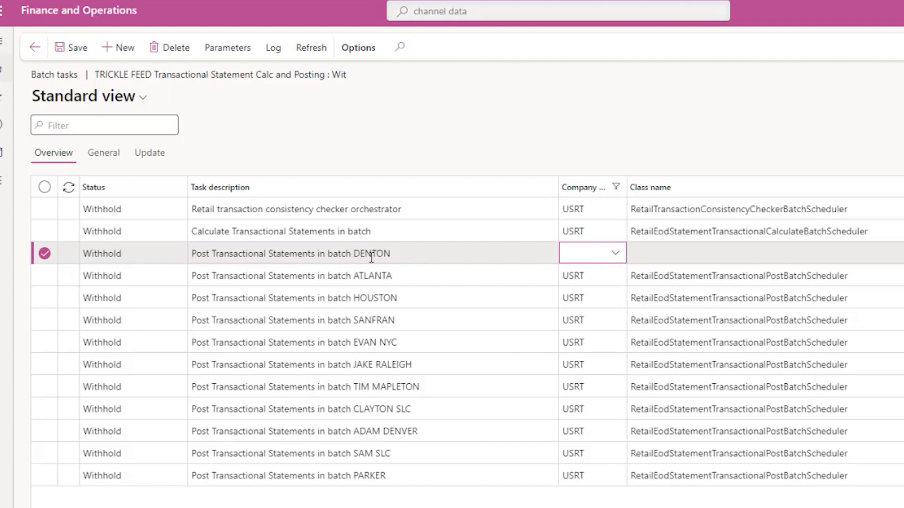
- Set the Denton task's company to USRT and its class name to RetailEodStatementTransactionalPostBatchScheduler, and save it
type("usrt")
key("Tab")
key("alt+Tab")
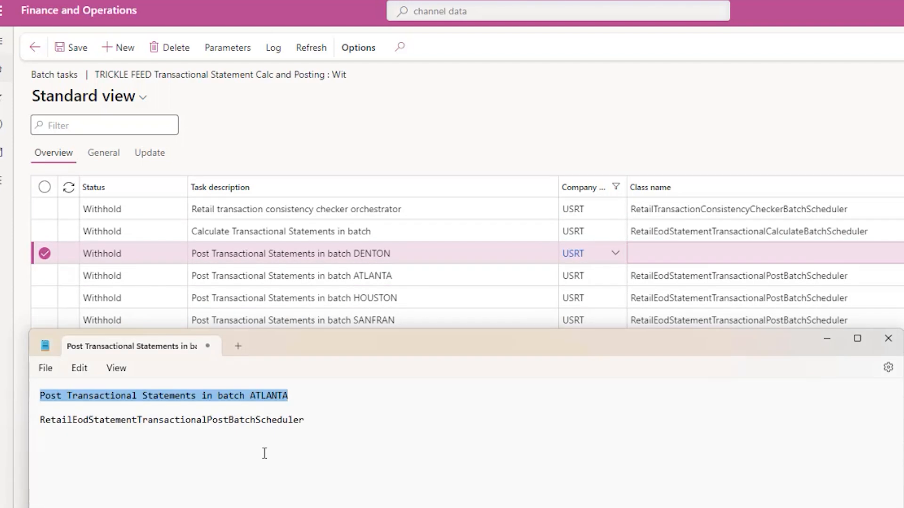
left_click_drag(313, 419, 14, 424)
key("ctrl+c")
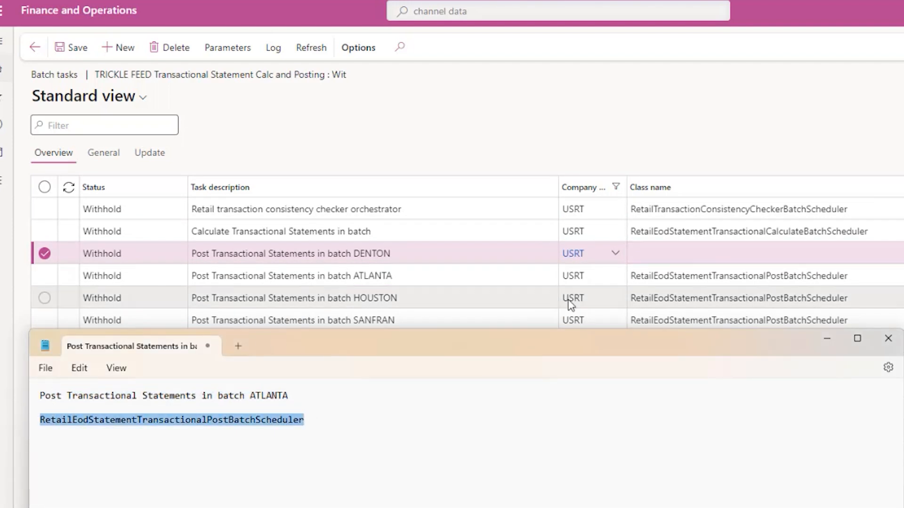
key("alt+Tab")
key("ctrl+v")
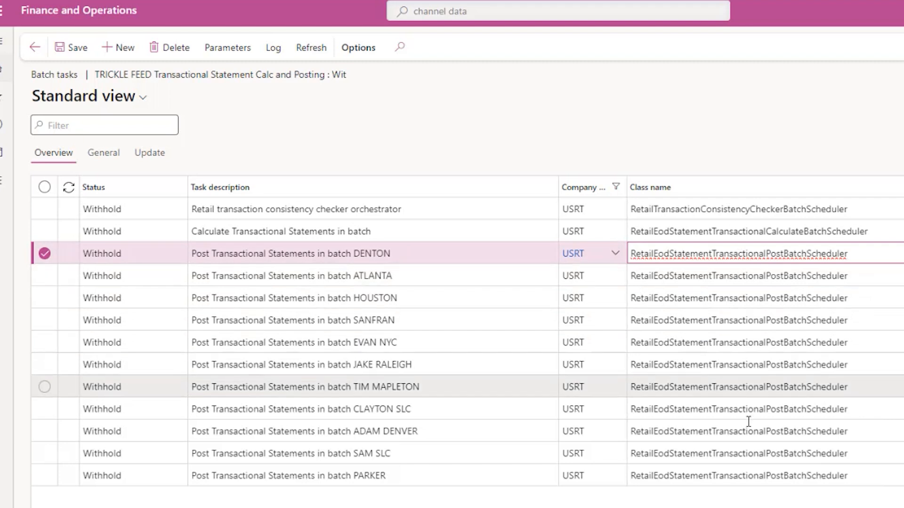
left_click(76, 48)
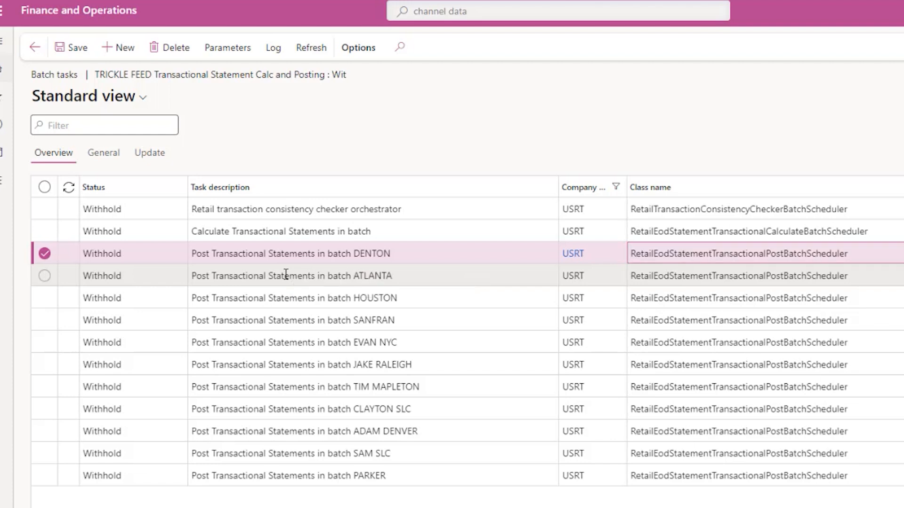
- Add a condition to the Denton posting task requiring the Calculate Transactional Statements task to reach the status Ended or error
left_click(285, 276)
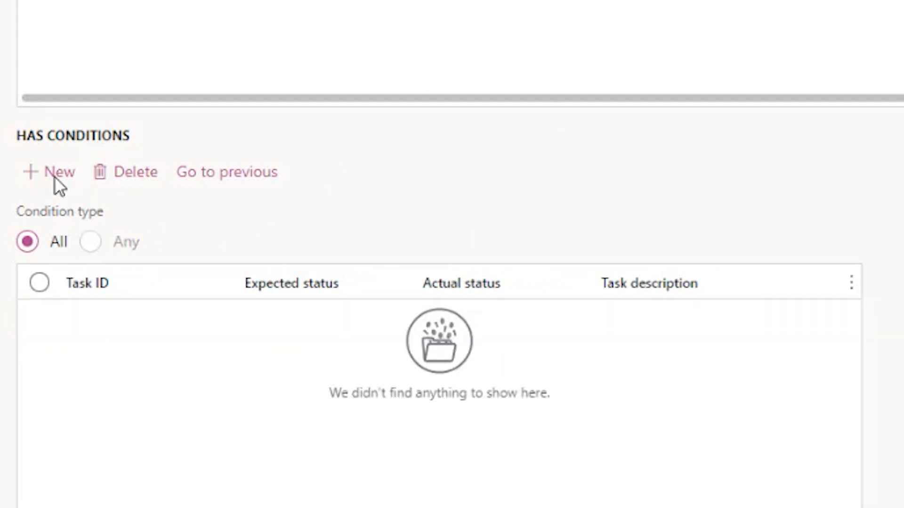
left_click(52, 177)
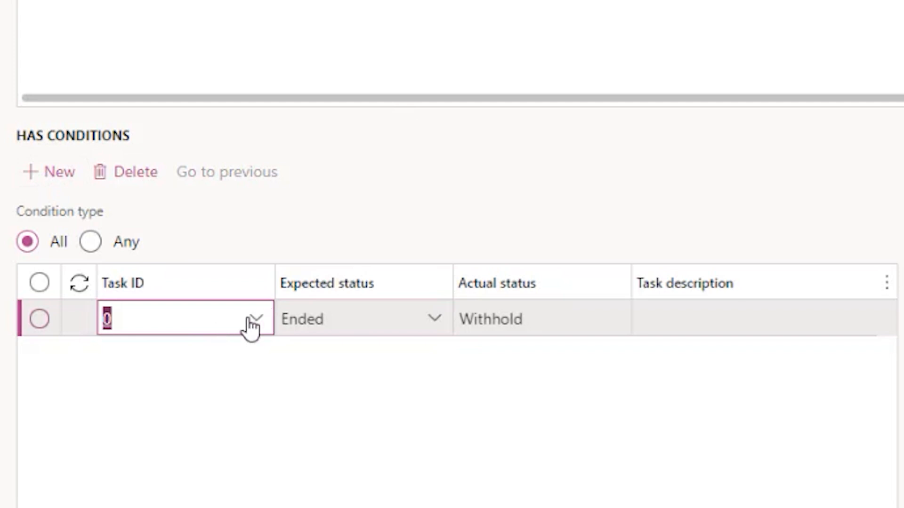
left_click(256, 318)
left_click(387, 133)
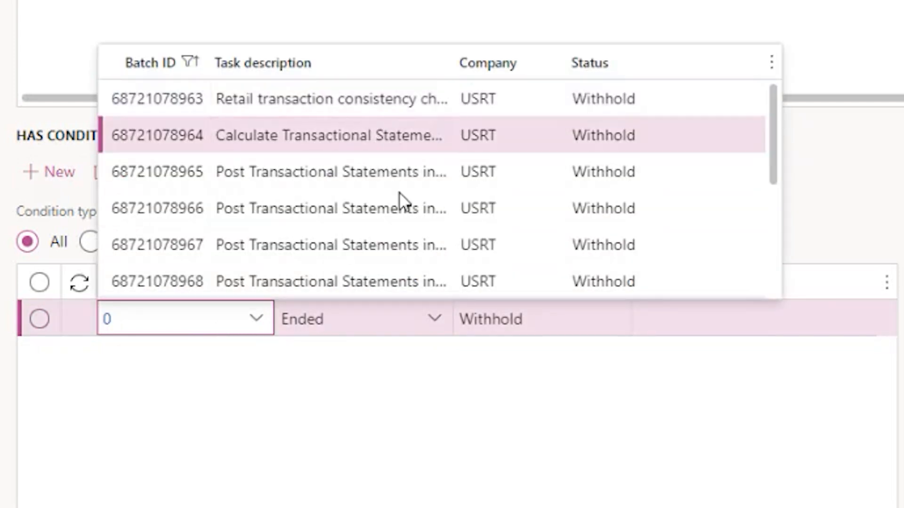
left_click(433, 321)
left_click(397, 287)
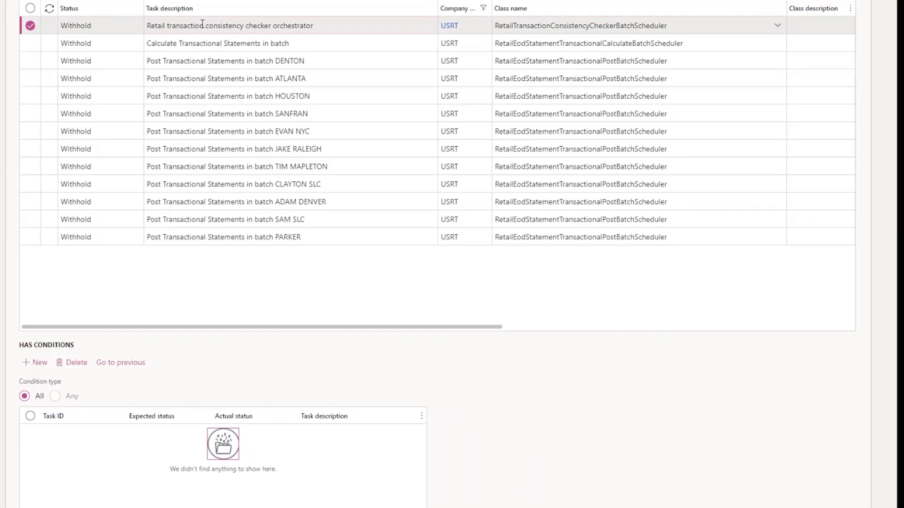
- Compare the conditions of the statement calculation task and the store posting tasks, including Denton, Atlanta and Houston
left_click(195, 42)
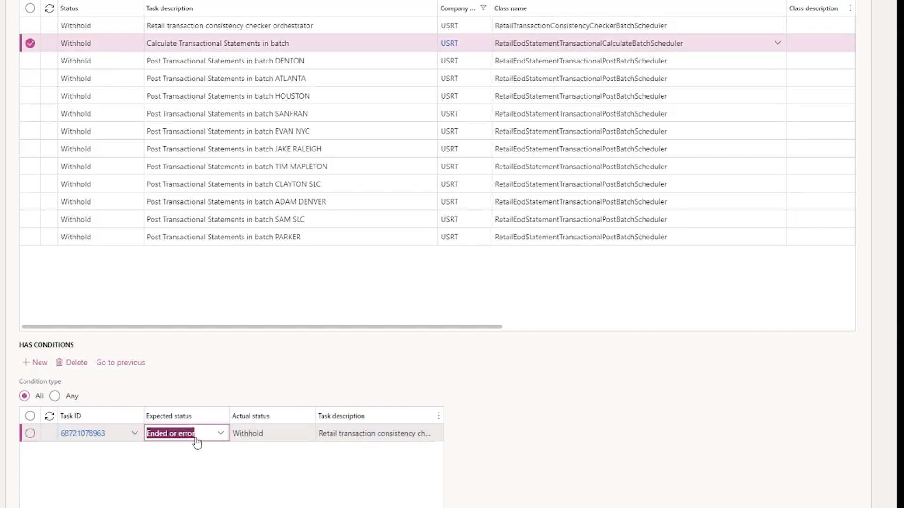
left_click(217, 61)
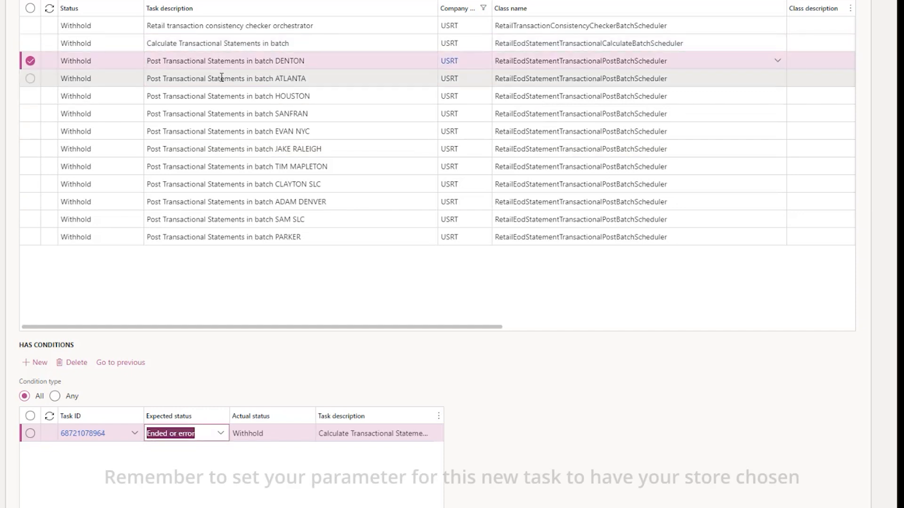
left_click(220, 78)
key("Down")
key("Down")
key("Down")
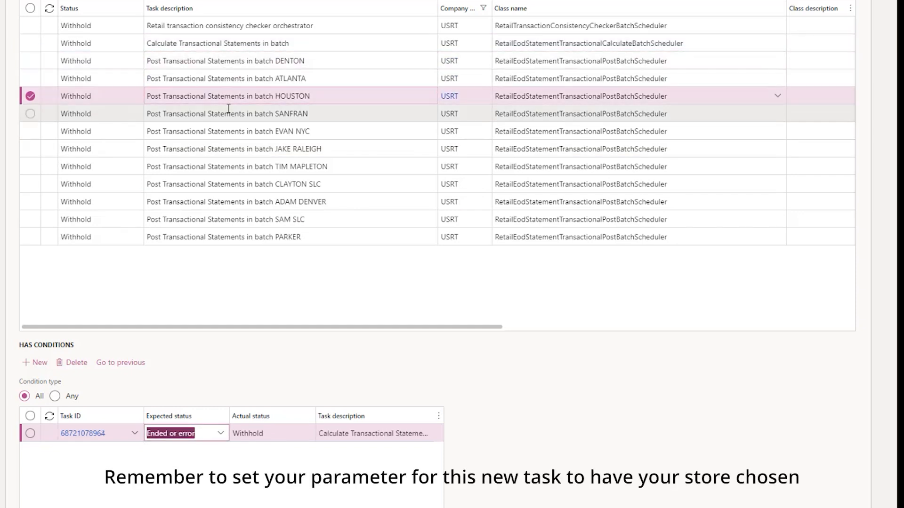
left_click(233, 39)
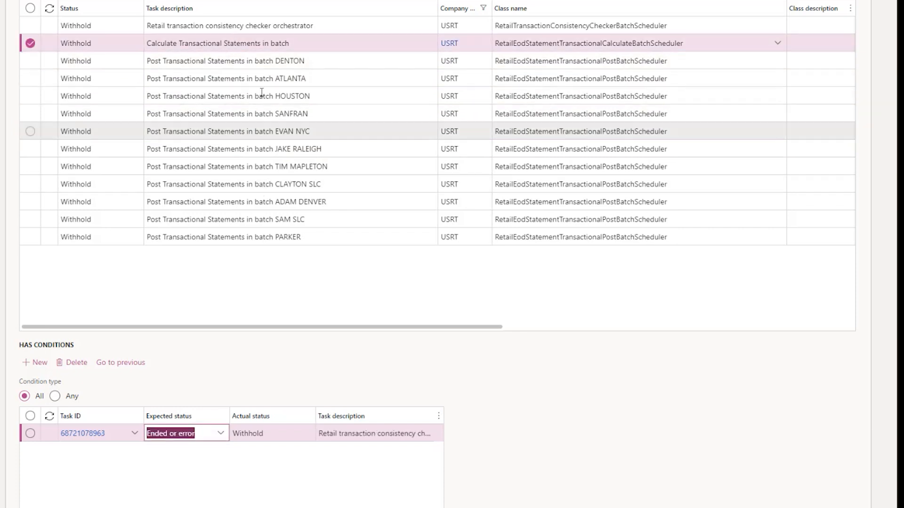
left_click(275, 61)
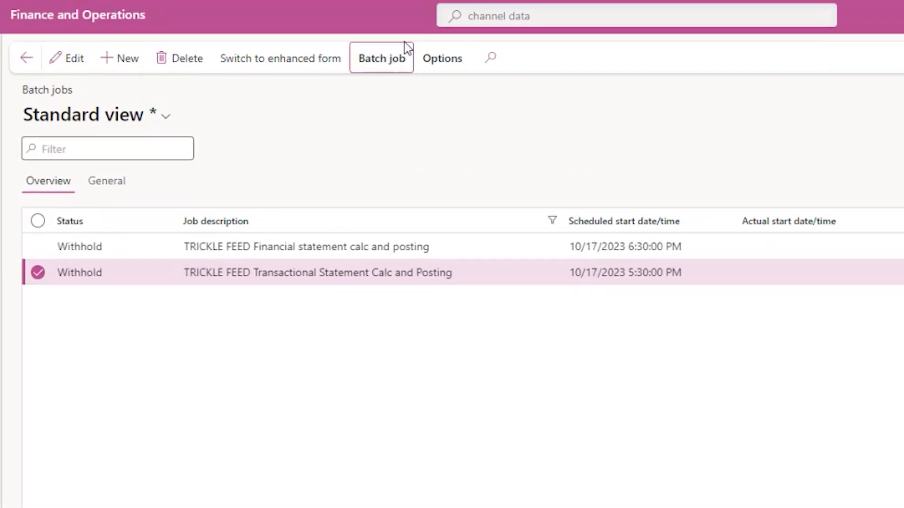
- Change the status of the TRICKLE FEED Transactional Statement Calc and Posting batch job to Waiting
left_click(396, 59)
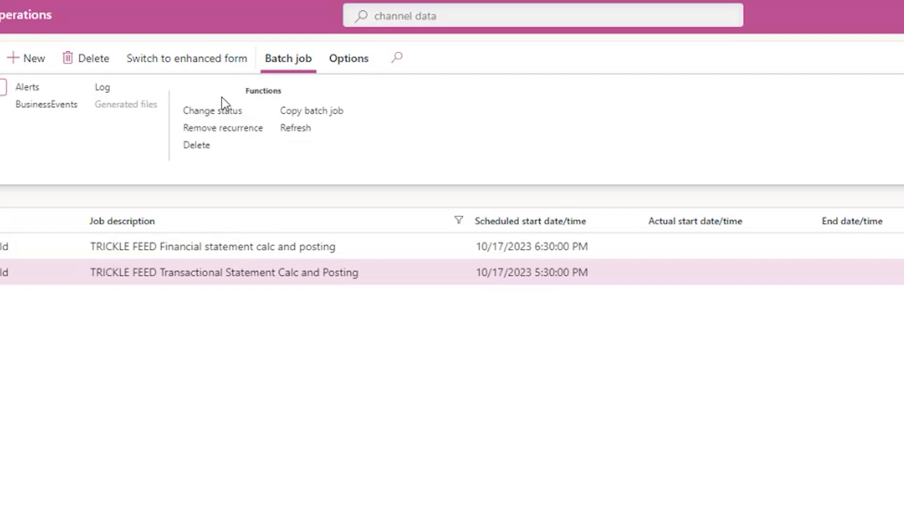
left_click(221, 110)
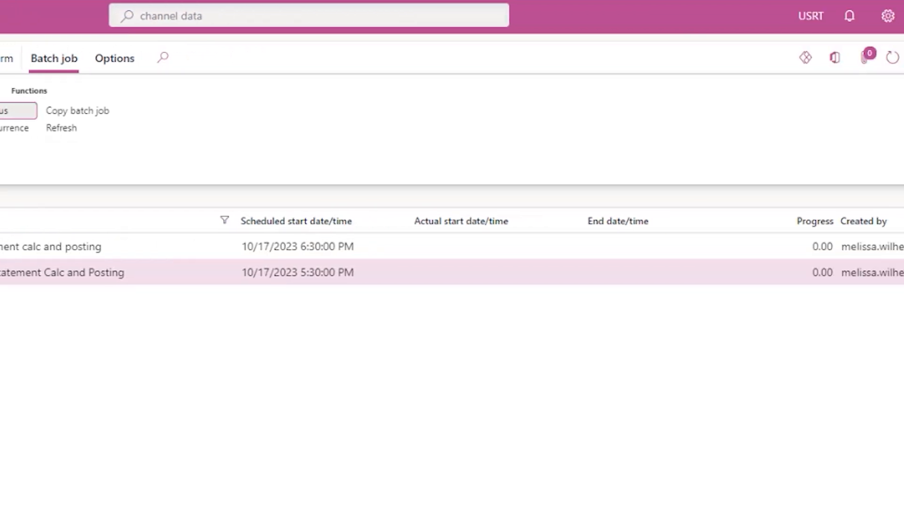
left_click(442, 169)
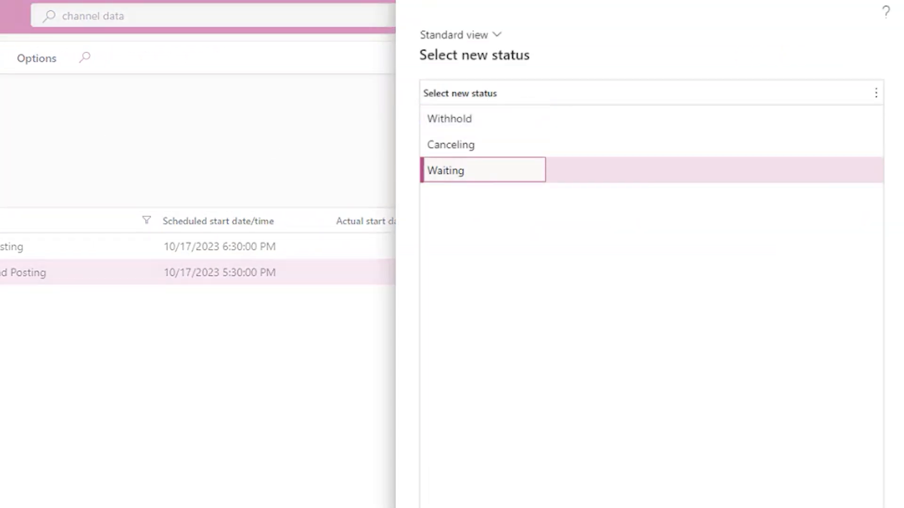
left_click(777, 507)
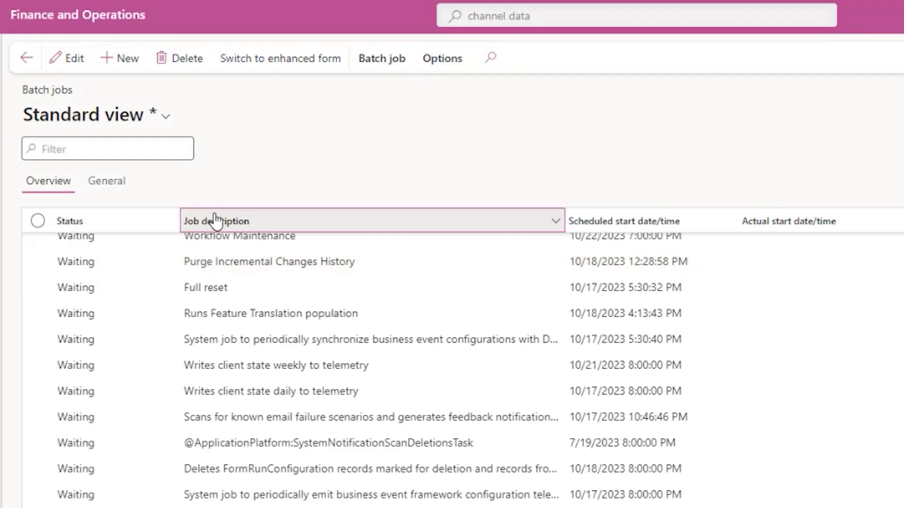
- Review the parameters of the calculate and post tasks in the TRICKLE FEED Financial statement calc and posting batch job
left_click(379, 61)
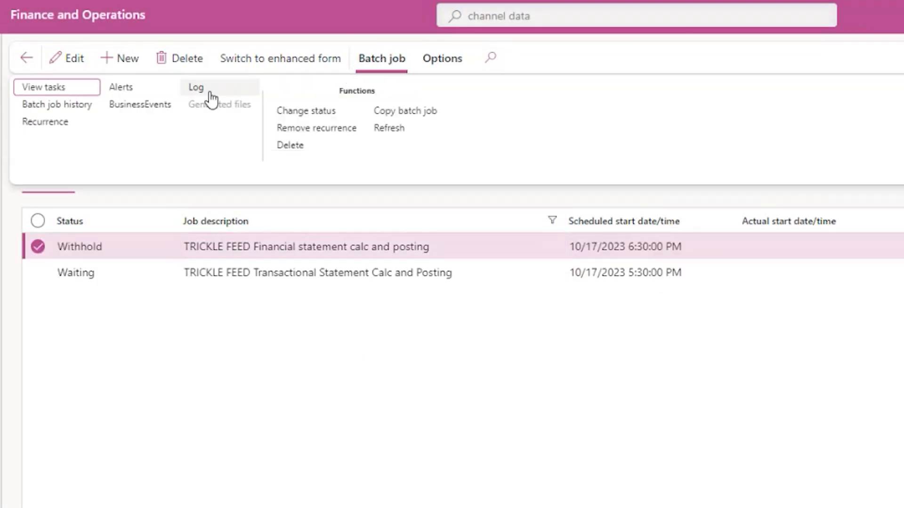
left_click(61, 90)
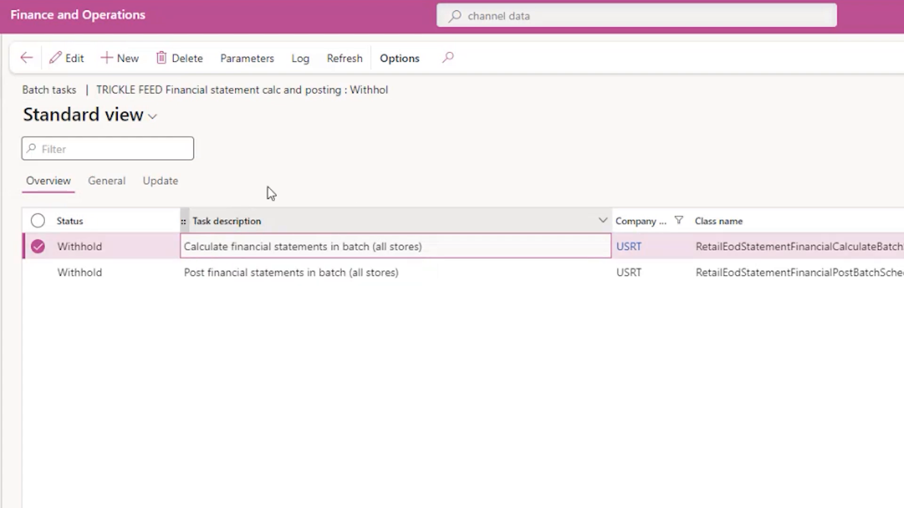
left_click(250, 60)
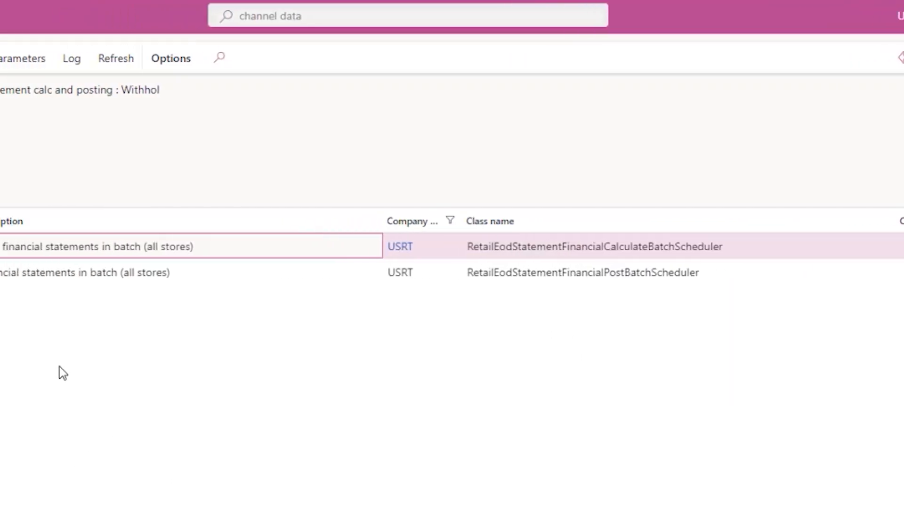
key("Down")
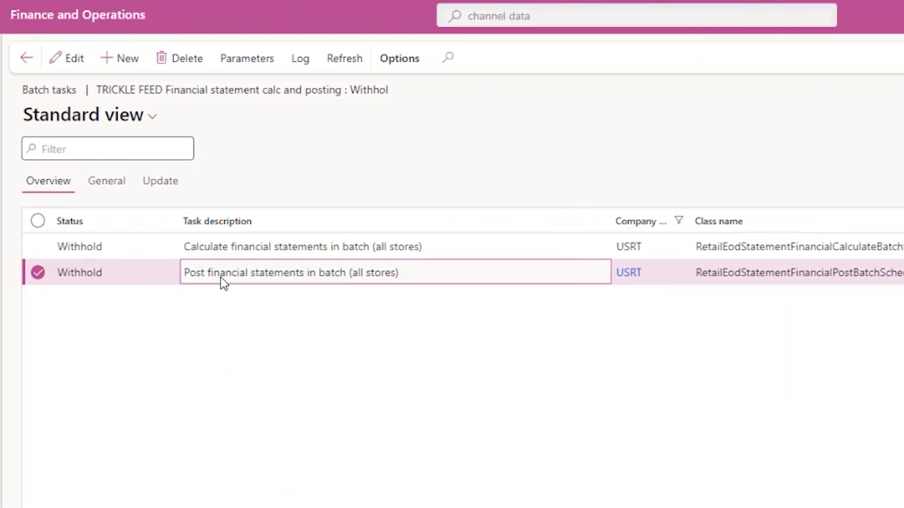
left_click(245, 61)
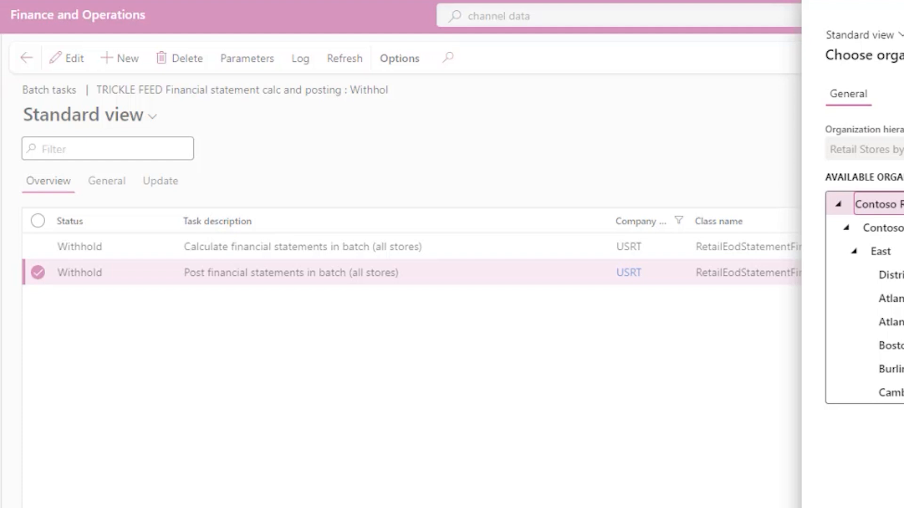
key("Escape")
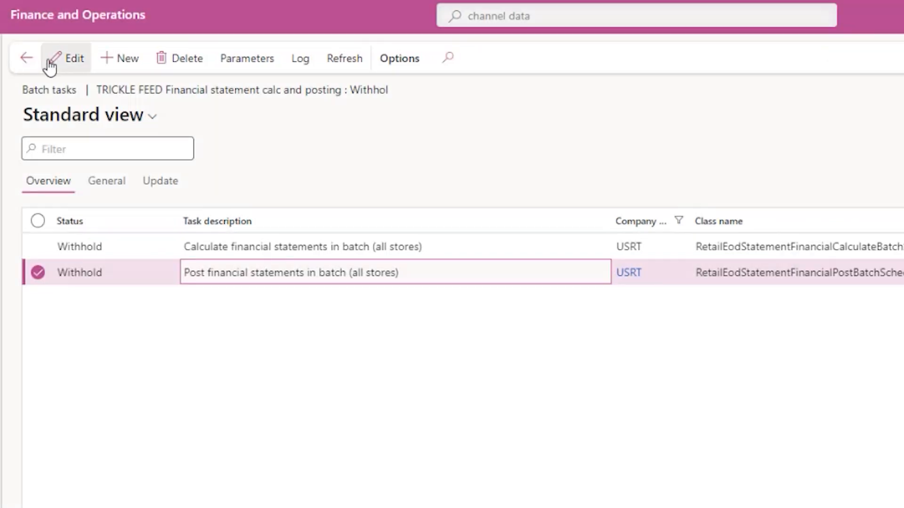
left_click(27, 57)
- Change the status of the TRICKLE FEED Financial statement calc and posting batch job to Waiting
left_click(375, 59)
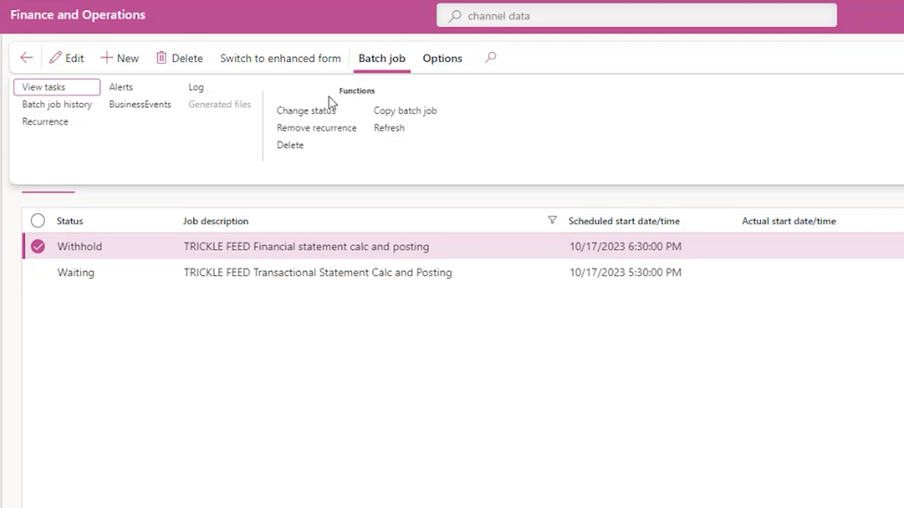
left_click(308, 109)
left_click(874, 163)
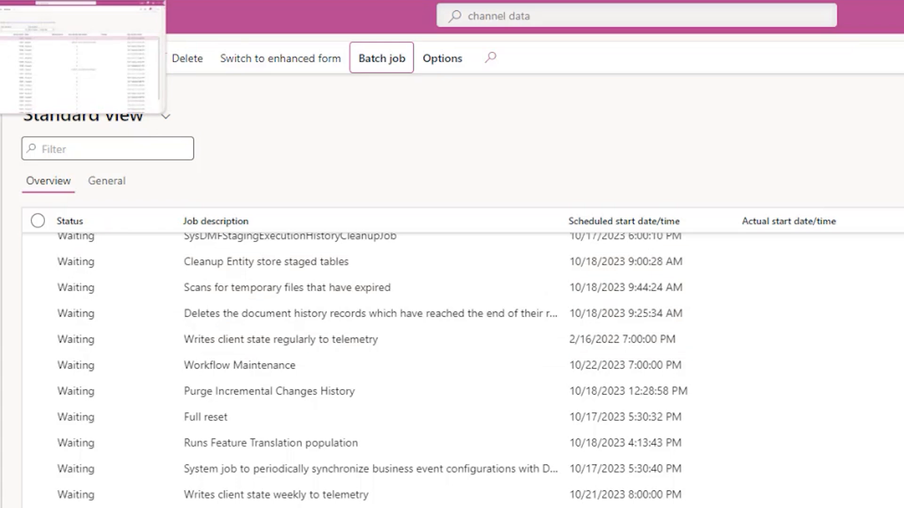
- Switch to the Download sessions page and check the status of every job sent to the Default channel database
left_click(70, 0)
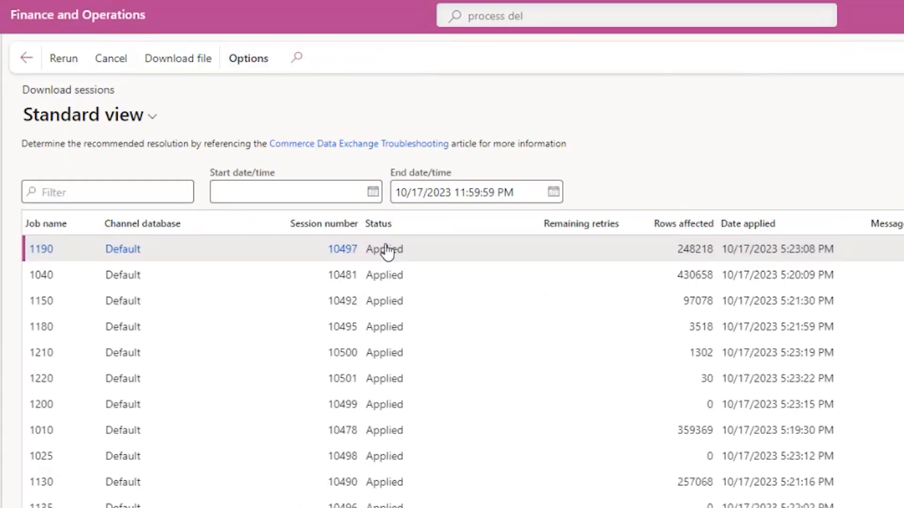
scroll(393, 255, "down", 10)
scroll(452, 372, "down", 10)
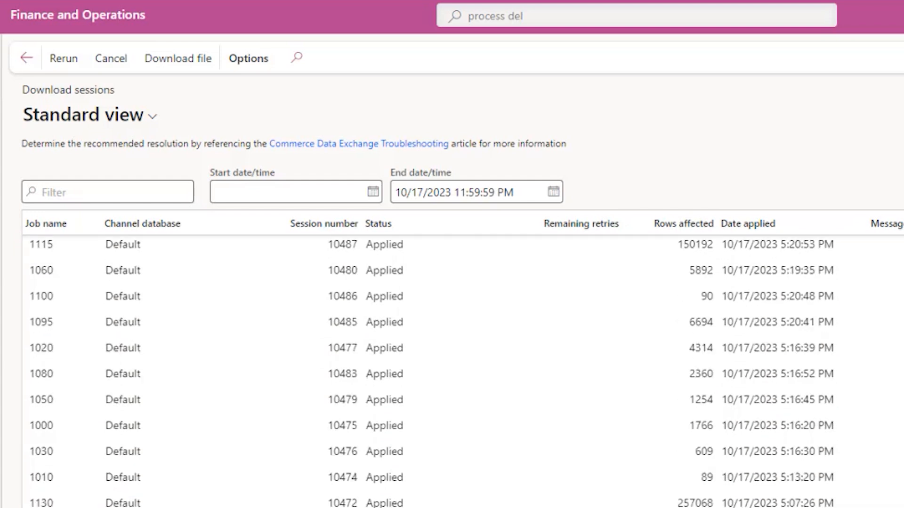
scroll(451, 372, "down", 2)
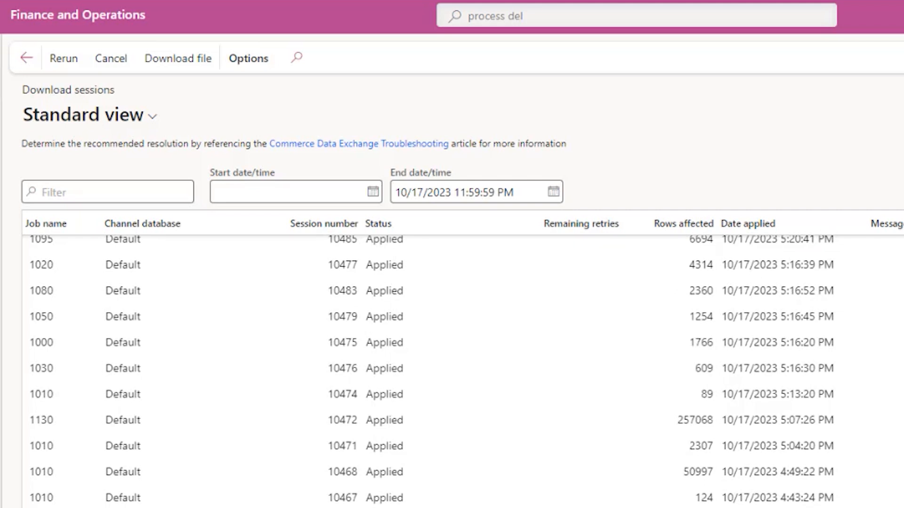
scroll(649, 259, "down", 10)
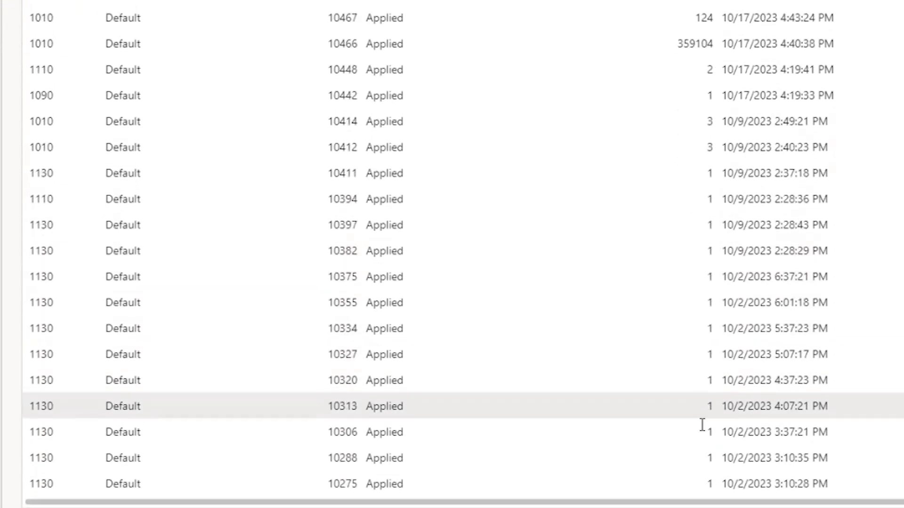
scroll(452, 282, "up", 10)
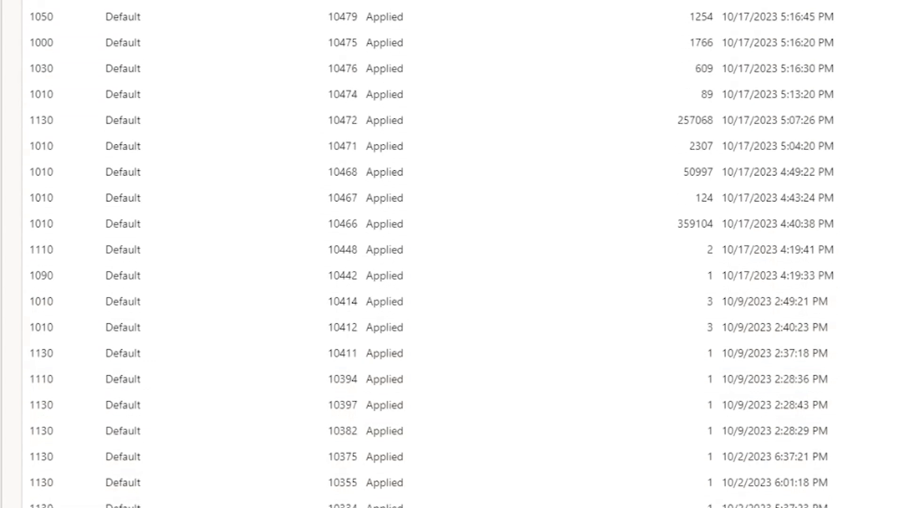